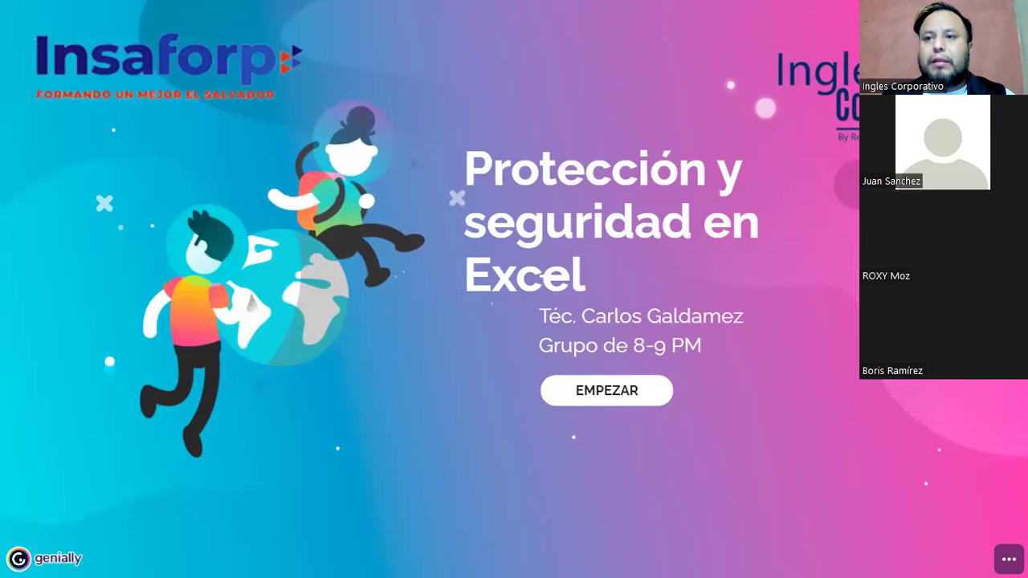
Start the Genially presentation and advance from the title slide to the Objetivo slide.
{"action": "left_click", "coordinate": [606, 390]}
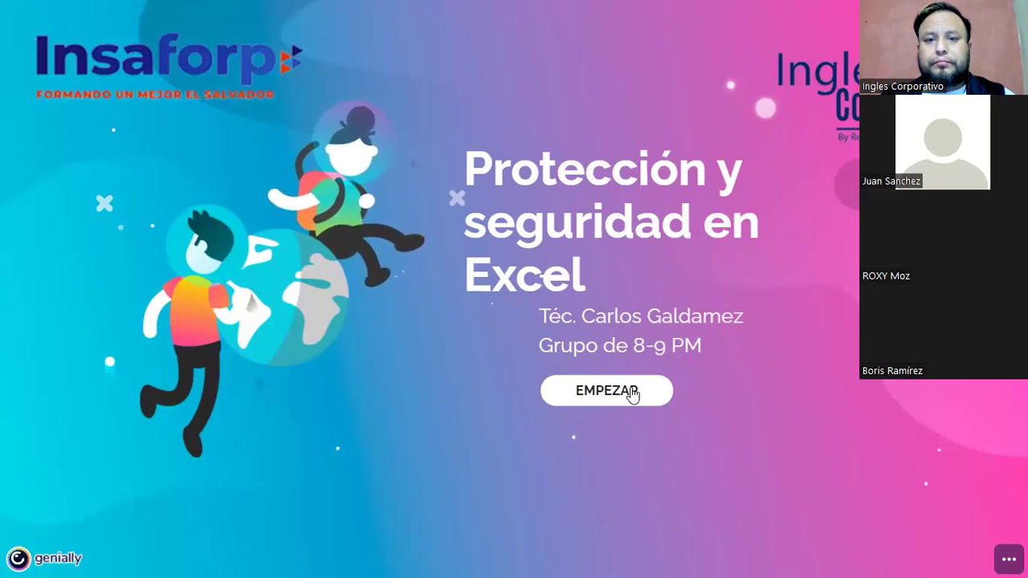
{"action": "left_click", "coordinate": [632, 393]}
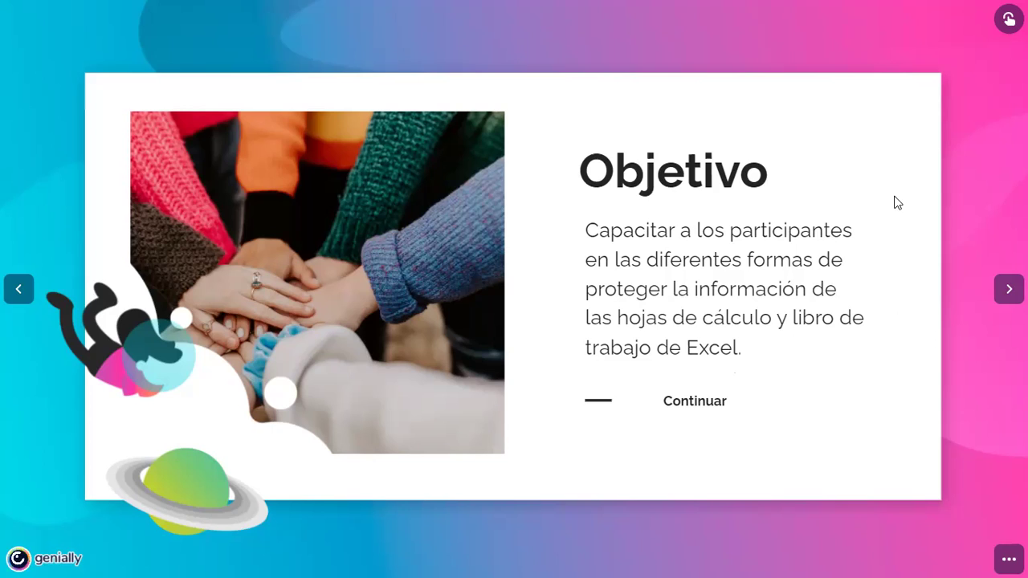
{"action": "left_click", "coordinate": [695, 403]}
Advance the Genially presentation from the Objetivo slide to the Concepto slide.
{"action": "left_click", "coordinate": [693, 404]}
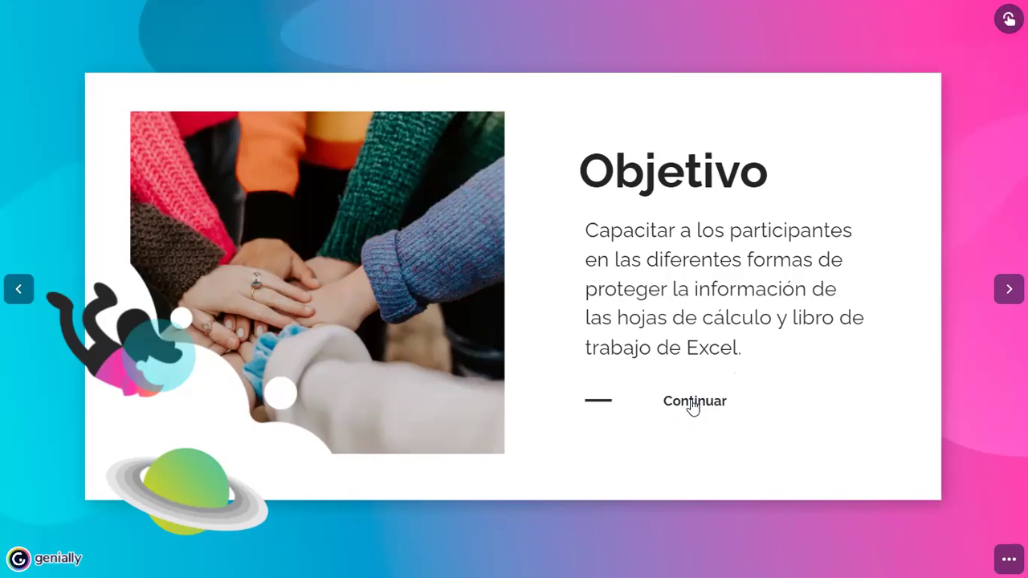
{"action": "left_click", "coordinate": [693, 404]}
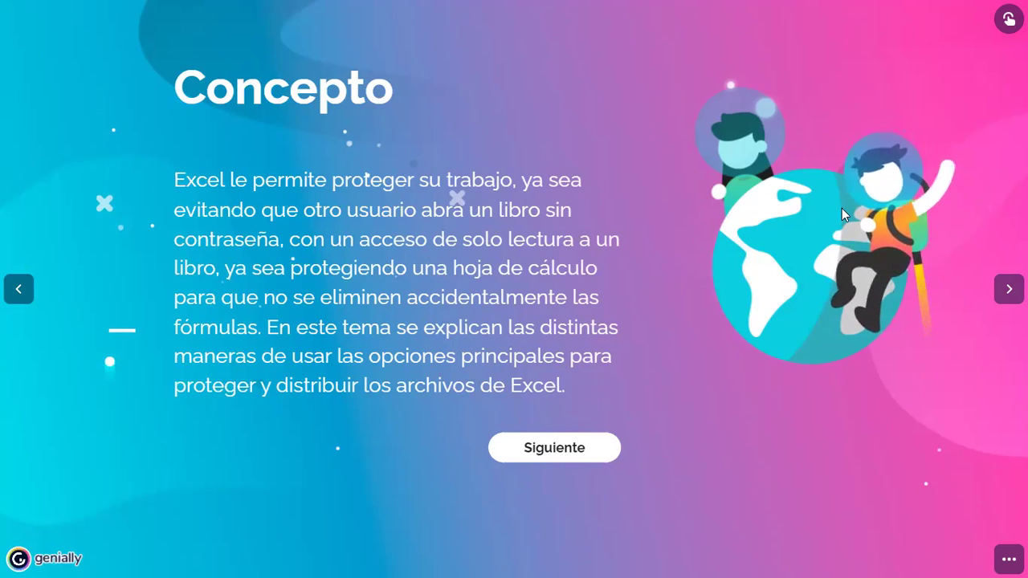
Advance from the Concepto slide to the ADVERTENCIA slide about lost passwords.
{"action": "left_click", "coordinate": [555, 456]}
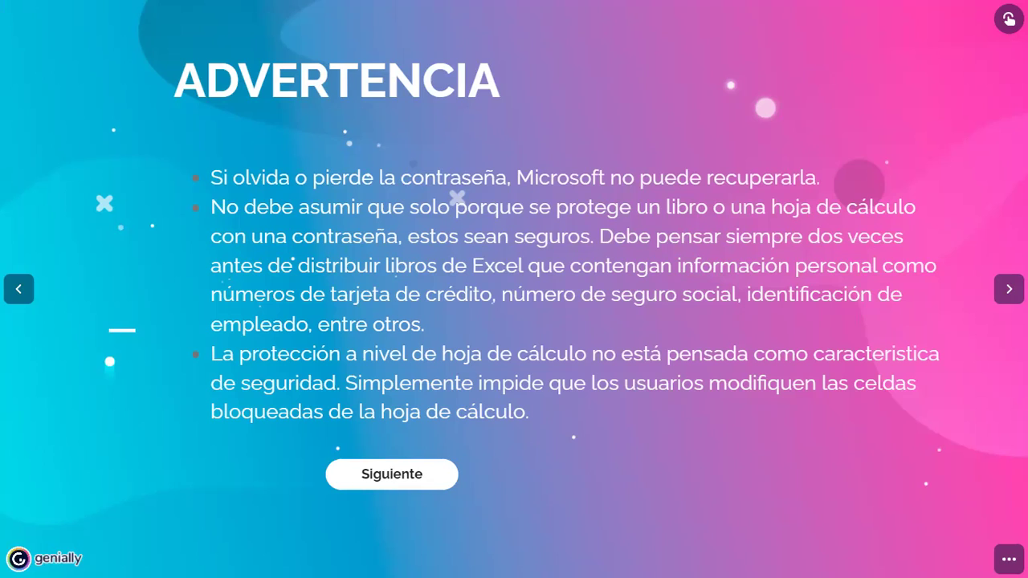
Highlight the slide's clickable elements and move past ADVERTENCIA to the Protección slide.
{"action": "left_click", "coordinate": [1009, 18]}
{"action": "left_click", "coordinate": [391, 482]}
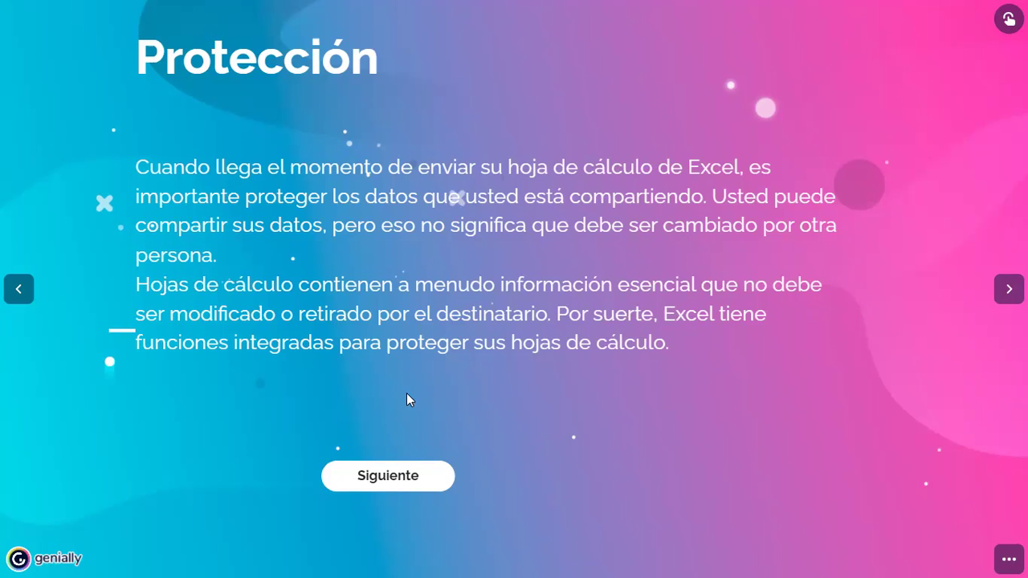
Advance to the three-techniques slide and scroll down to its Ejercicio and Artículo links.
{"action": "left_click", "coordinate": [395, 480]}
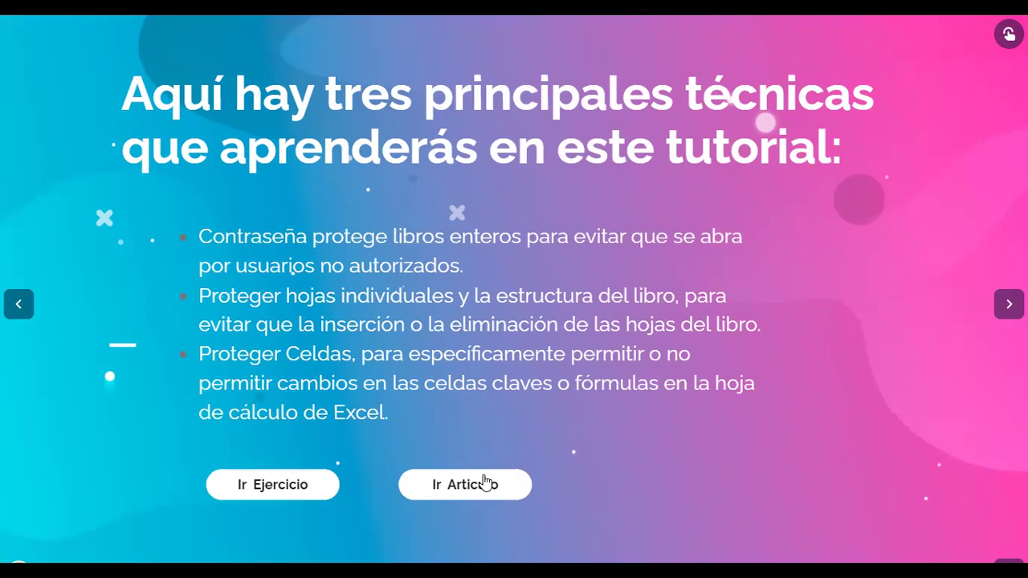
{"action": "scroll", "coordinate": [459, 477], "scroll_direction": "down", "scroll_amount": 1}
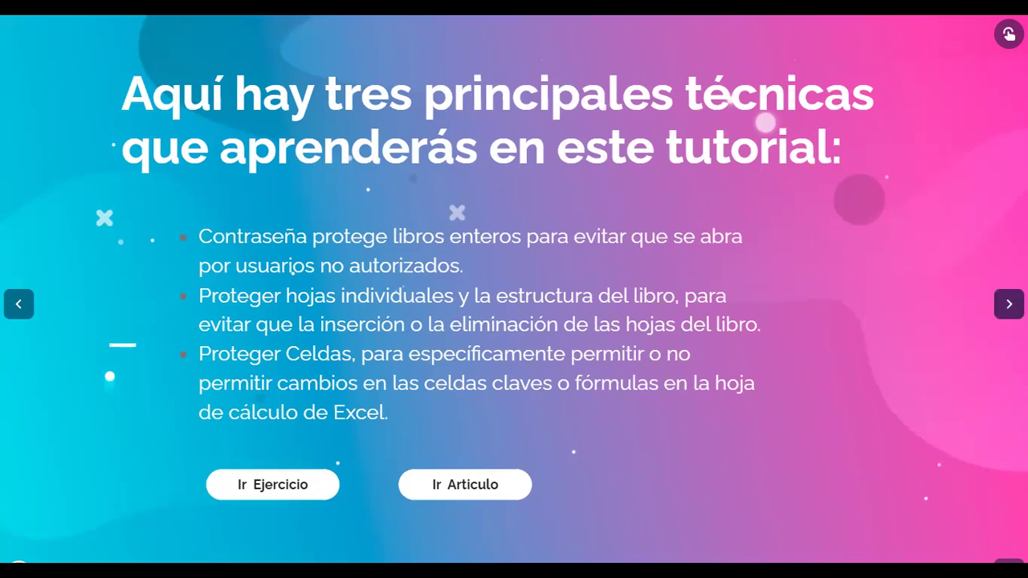
Advance from the three-techniques slide toward the Ejercicio slide.
{"action": "key", "text": "Right"}
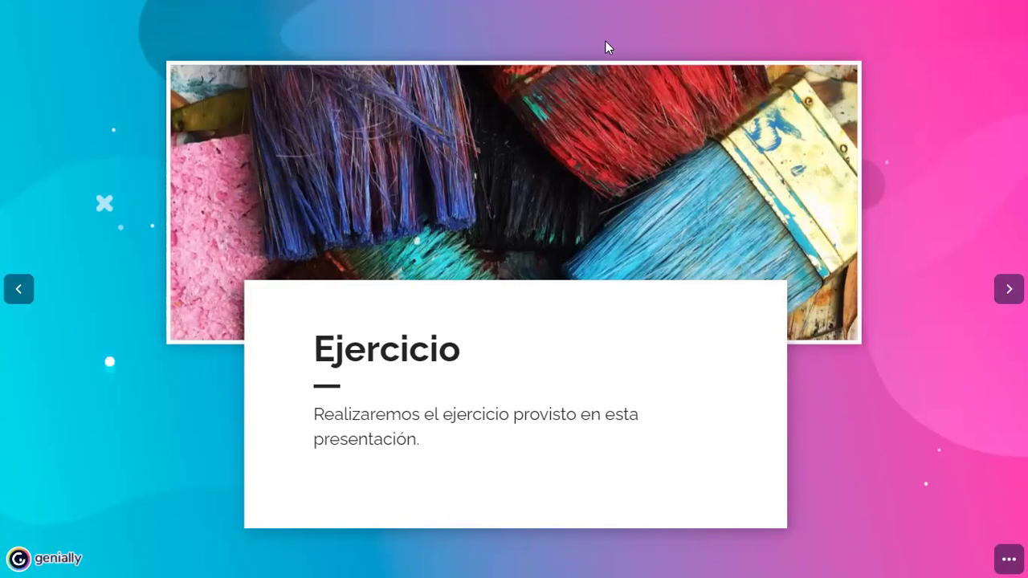
{"action": "key", "text": "alt+Tab"}
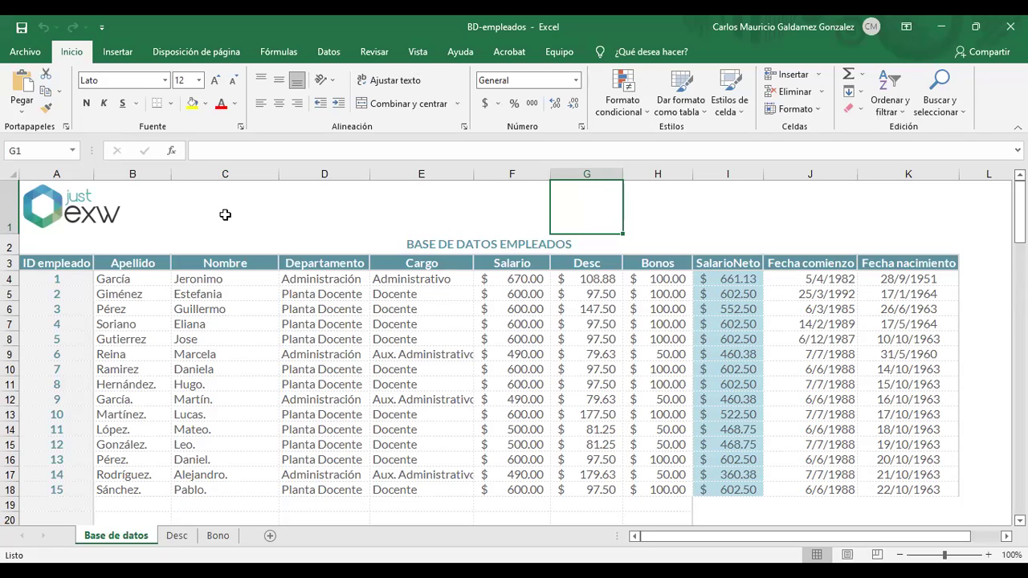
{"action": "left_click", "coordinate": [225, 215]}
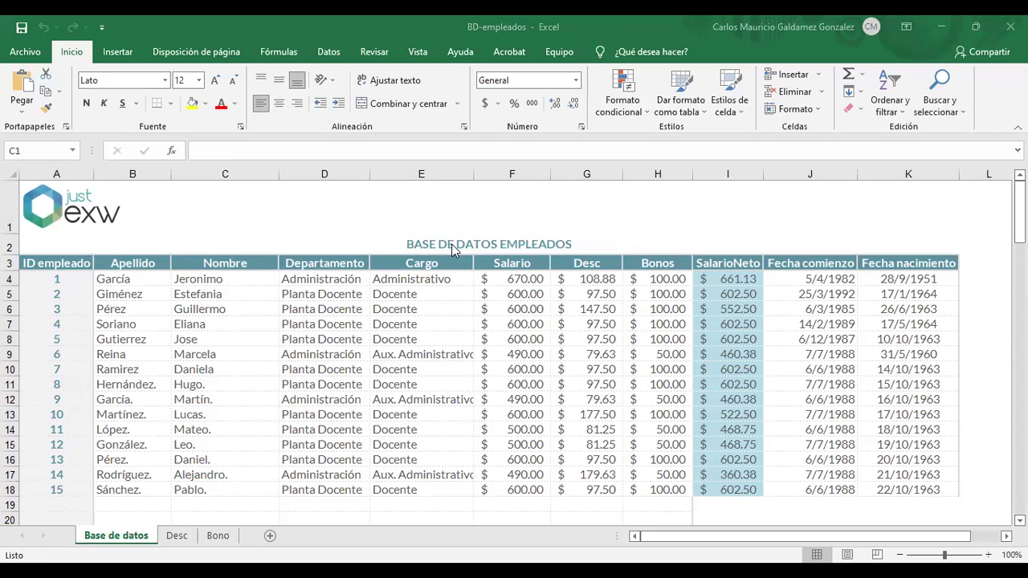
{"action": "left_click", "coordinate": [452, 246]}
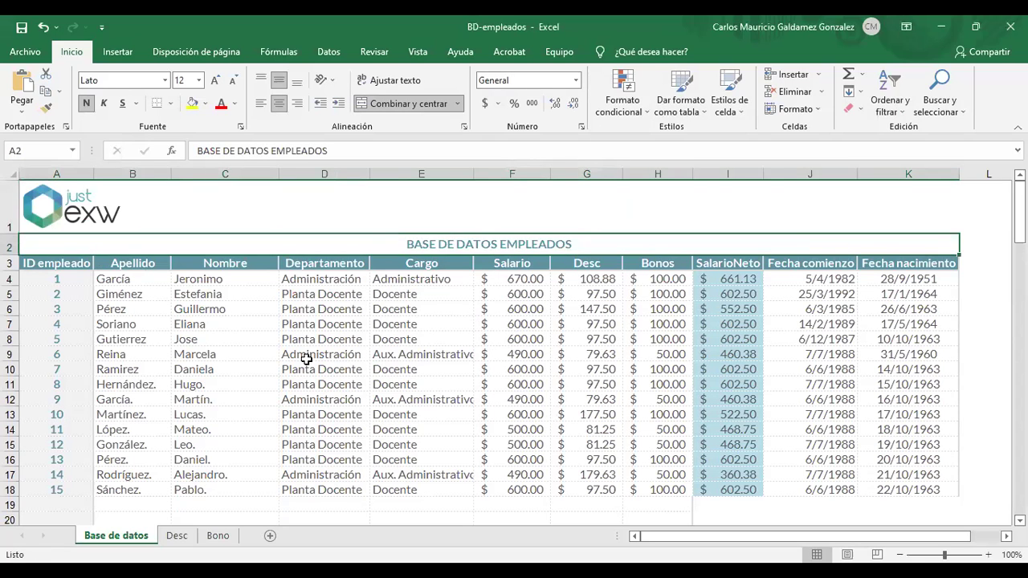
{"action": "mouse_move", "coordinate": [55, 281]}
{"action": "left_mouse_down"}
{"action": "mouse_move", "coordinate": [520, 277]}
{"action": "mouse_move", "coordinate": [78, 278]}
{"action": "left_mouse_up"}
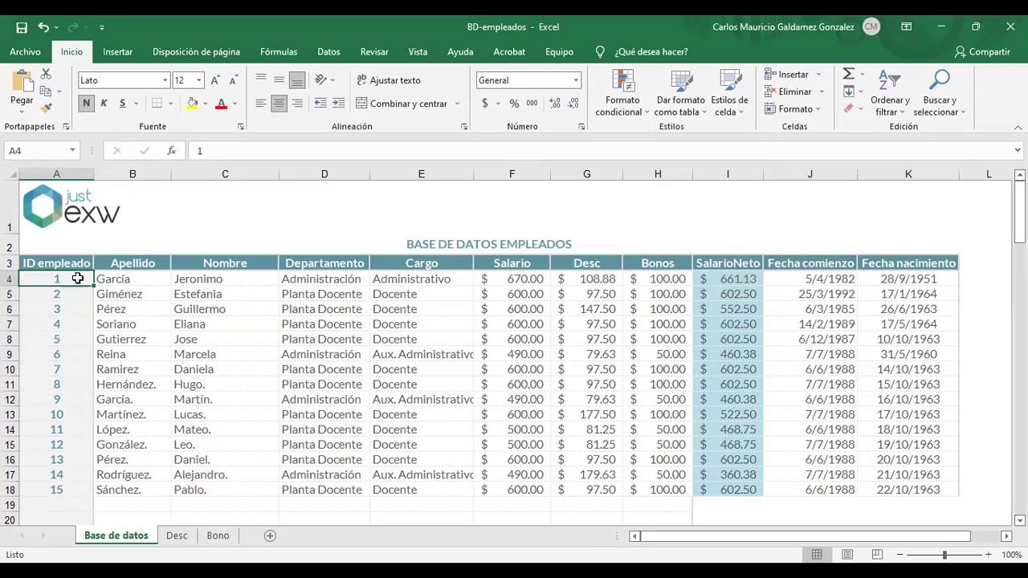
{"action": "left_click", "coordinate": [121, 280]}
{"action": "left_click", "coordinate": [229, 280]}
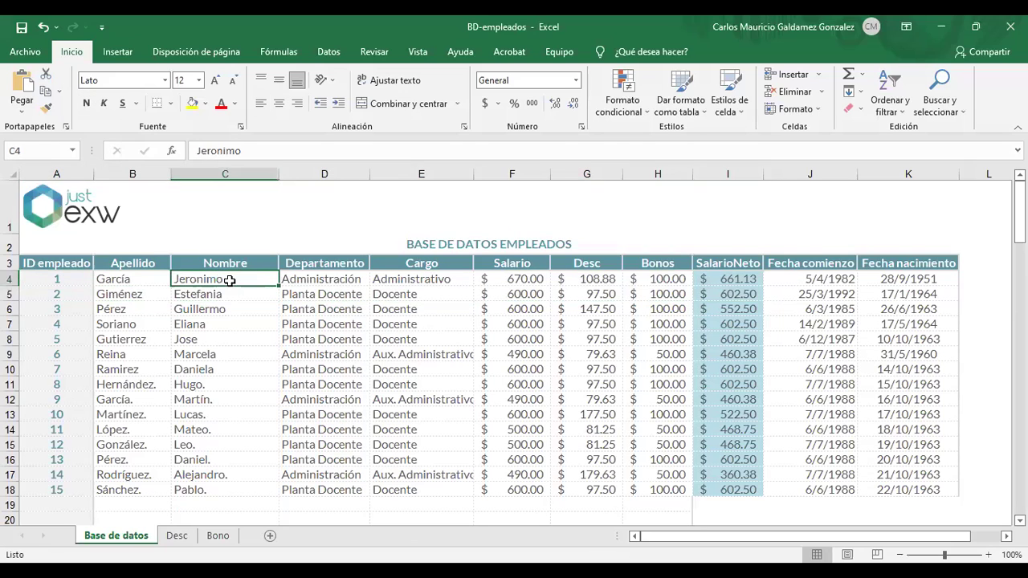
{"action": "left_click", "coordinate": [345, 277]}
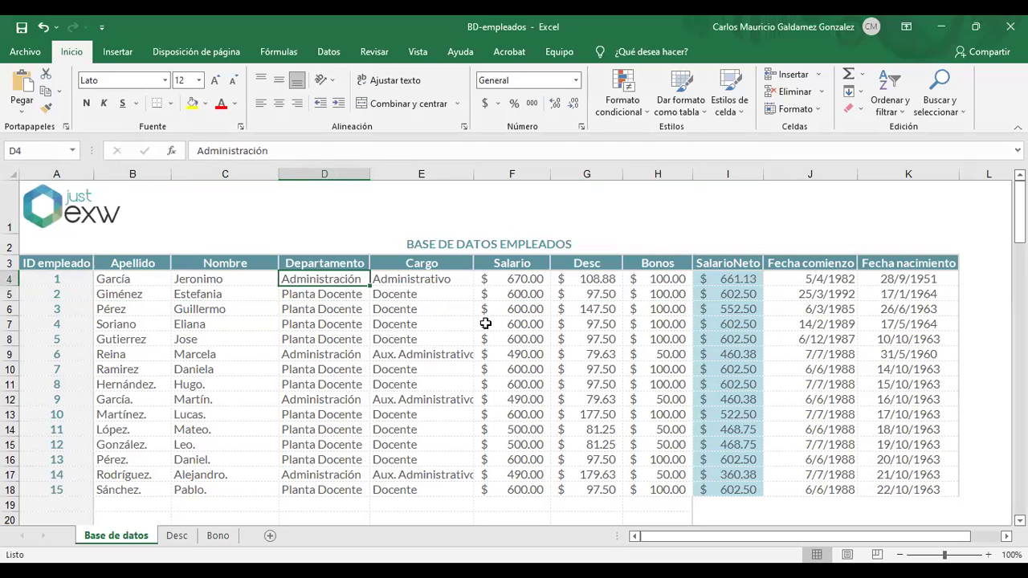
{"action": "left_click", "coordinate": [447, 281]}
{"action": "left_click", "coordinate": [524, 281]}
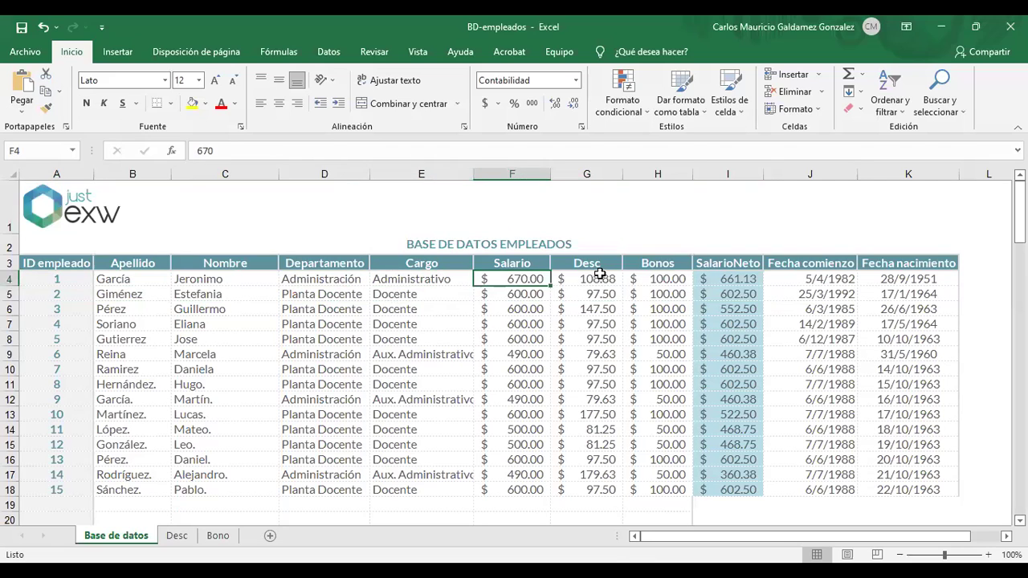
Select the Desc, Bonos, SalarioNeto and date columns for all employees to check their values.
{"action": "left_click_drag", "start_coordinate": [600, 274], "coordinate": [604, 490]}
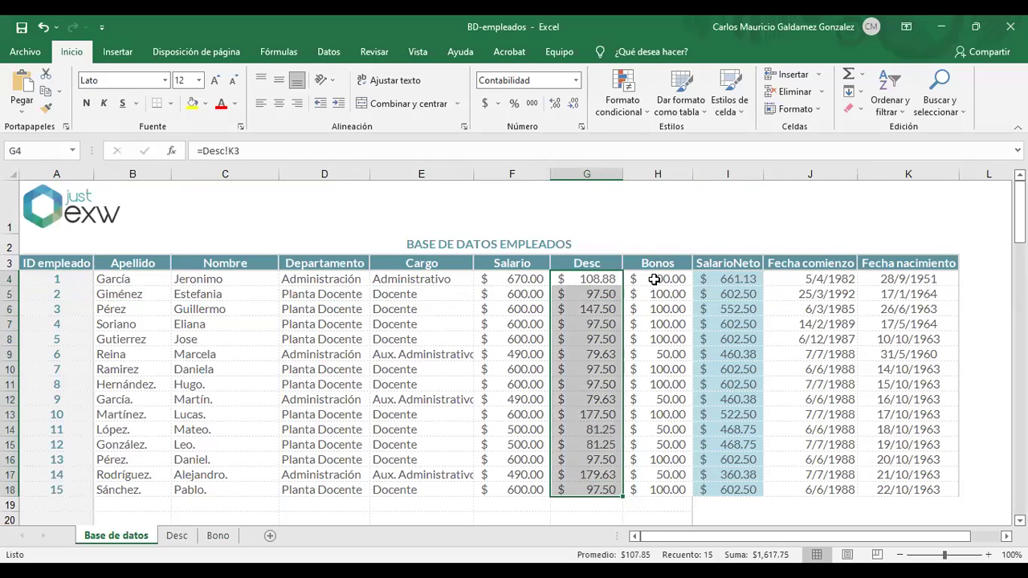
{"action": "left_click_drag", "start_coordinate": [655, 279], "coordinate": [649, 486]}
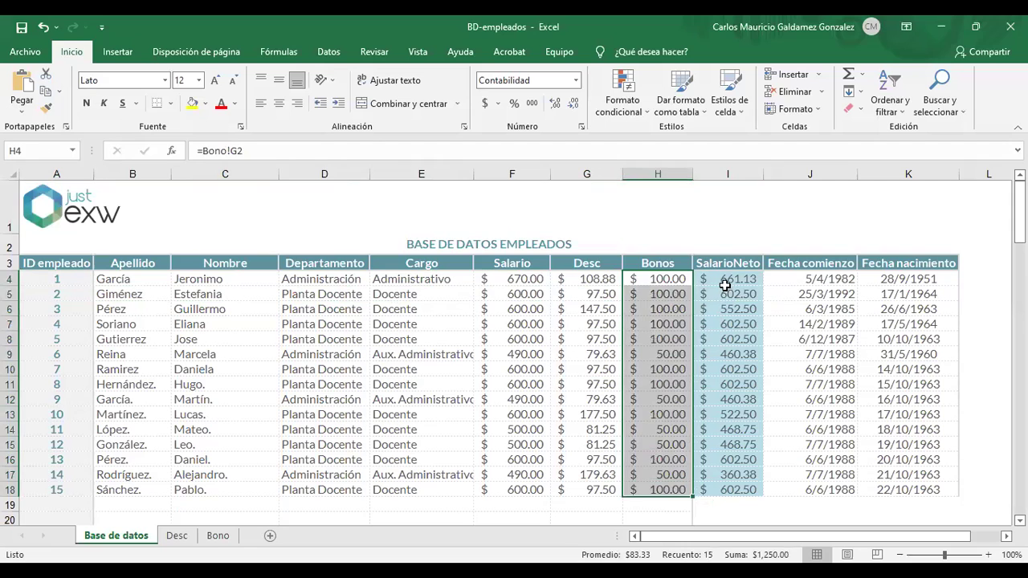
{"action": "left_click_drag", "start_coordinate": [724, 285], "coordinate": [715, 488]}
{"action": "left_click", "coordinate": [807, 277]}
{"action": "left_click_drag", "start_coordinate": [807, 277], "coordinate": [886, 486]}
{"action": "left_click", "coordinate": [812, 472]}
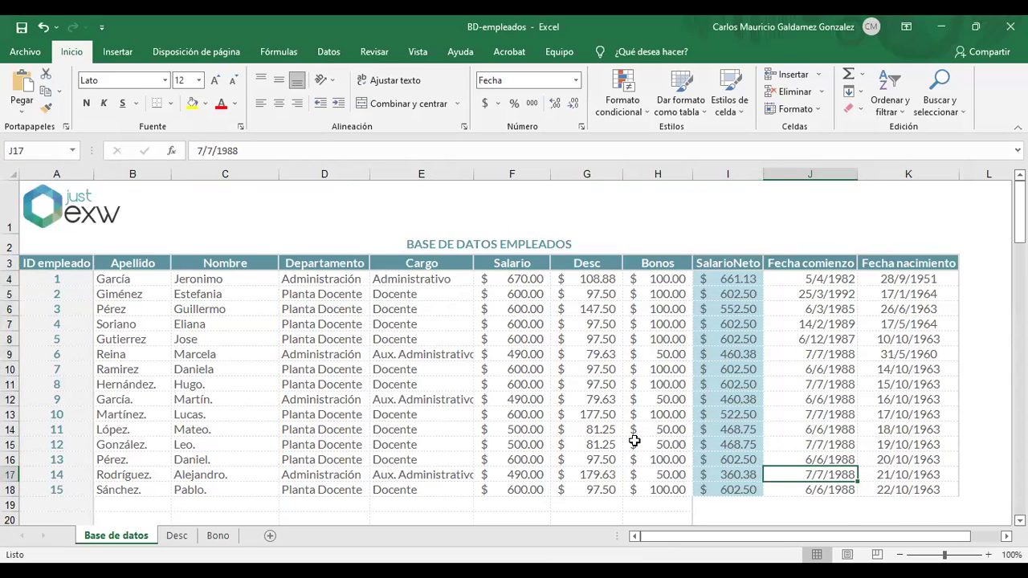
Flip back and forth between the Desc, Bono and Base de datos sheets.
{"action": "left_click", "coordinate": [183, 538]}
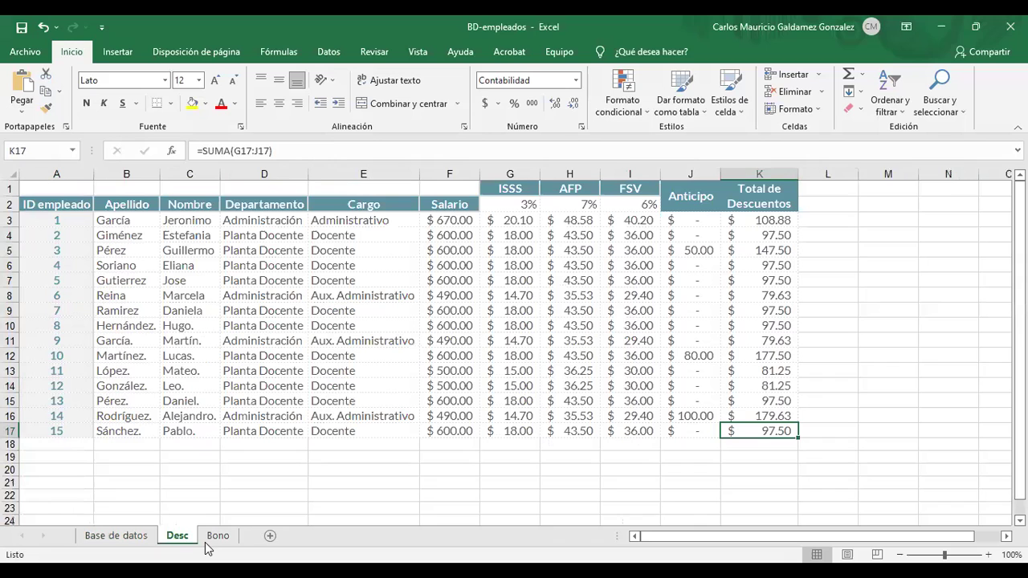
{"action": "left_click", "coordinate": [213, 544]}
{"action": "left_click", "coordinate": [181, 544]}
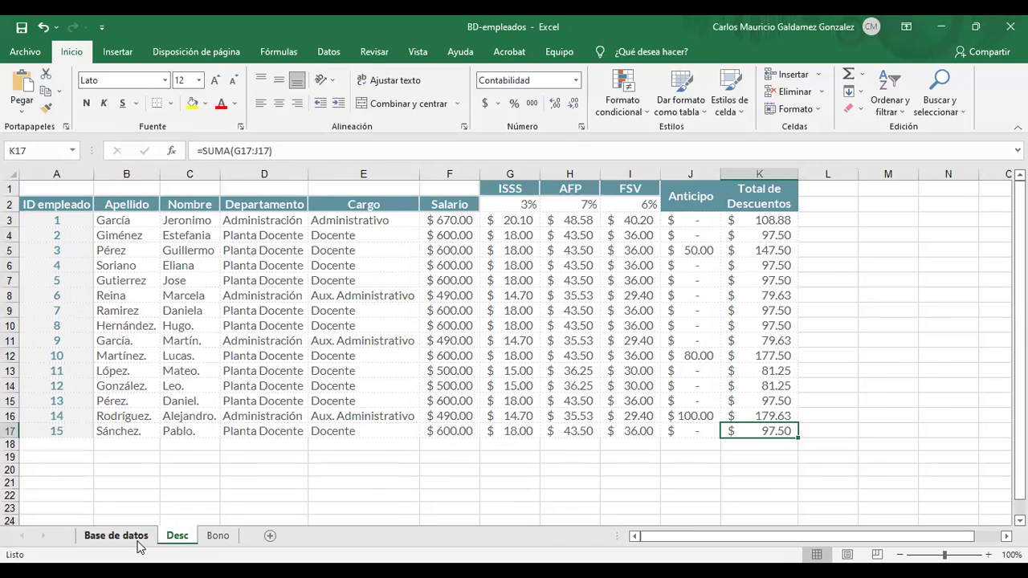
{"action": "left_click", "coordinate": [141, 547]}
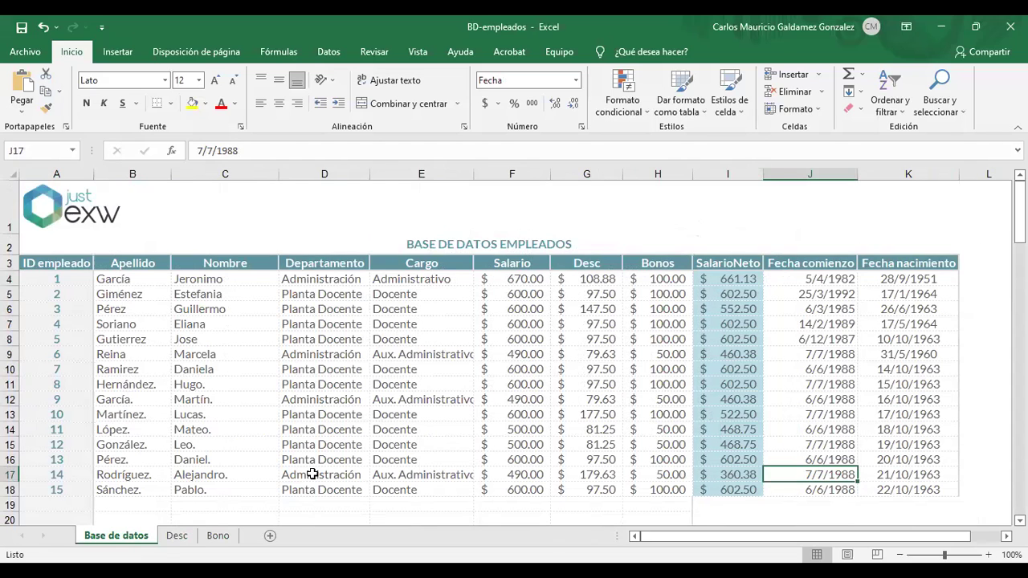
{"action": "left_click", "coordinate": [176, 537]}
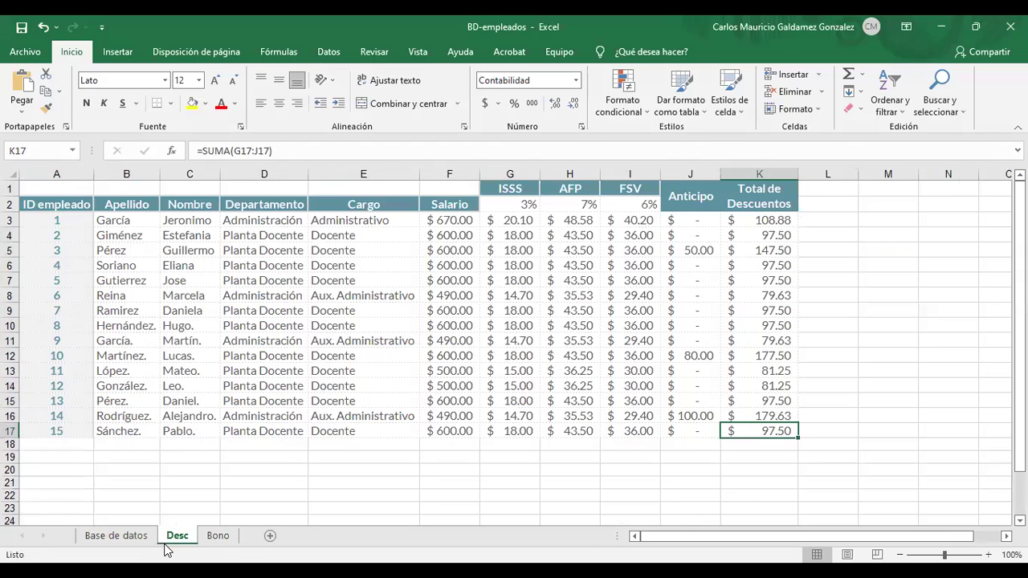
{"action": "left_click", "coordinate": [210, 538]}
{"action": "left_click", "coordinate": [178, 536]}
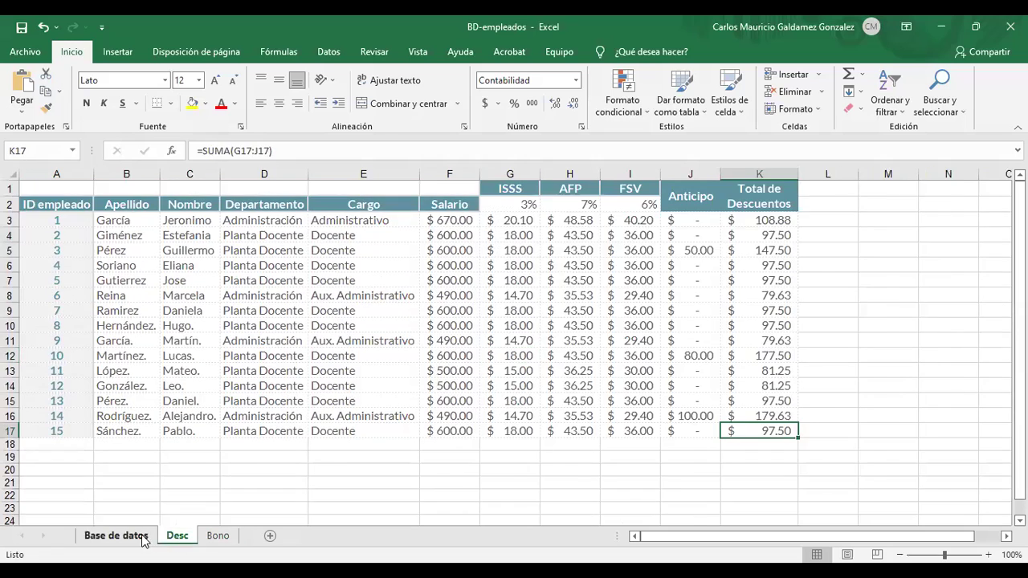
{"action": "left_click", "coordinate": [141, 536]}
{"action": "left_click", "coordinate": [178, 538]}
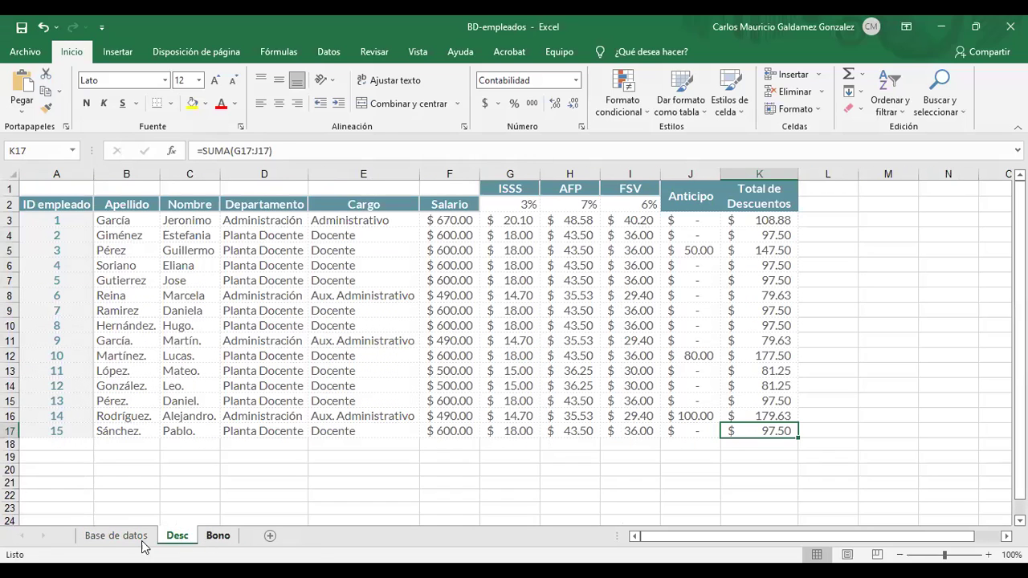
Insert a blank first row above the Desc deductions table, then return to Base de datos.
{"action": "right_click", "coordinate": [10, 189]}
{"action": "left_click", "coordinate": [48, 294]}
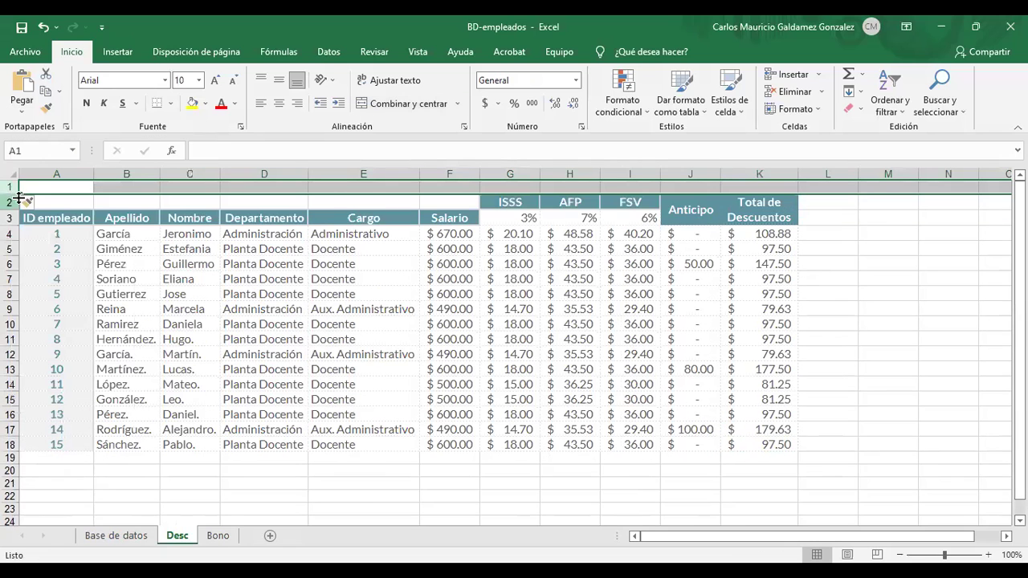
{"action": "left_click", "coordinate": [115, 536]}
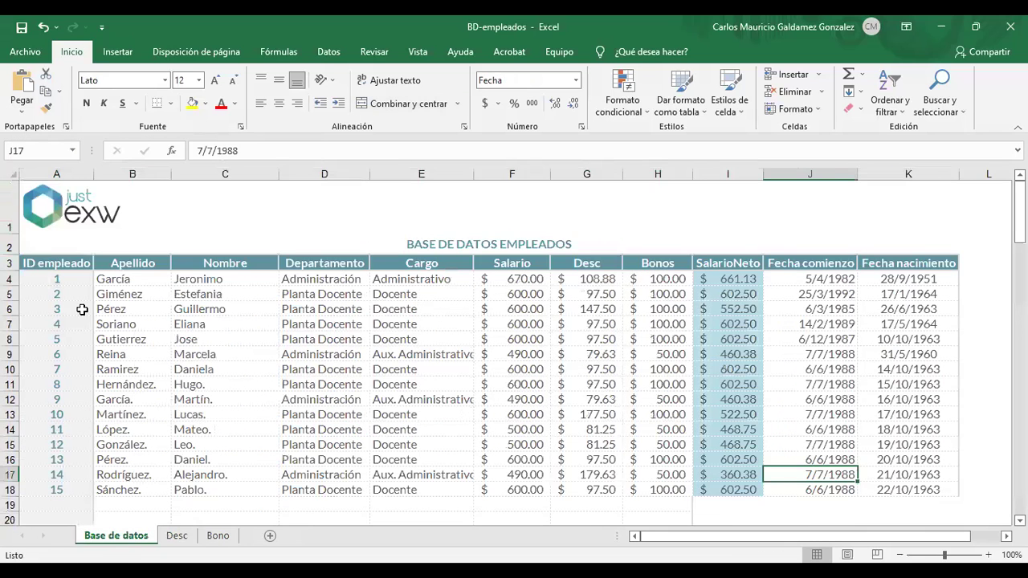
Insert a blank first row above the Bono table header.
{"action": "left_click", "coordinate": [216, 536]}
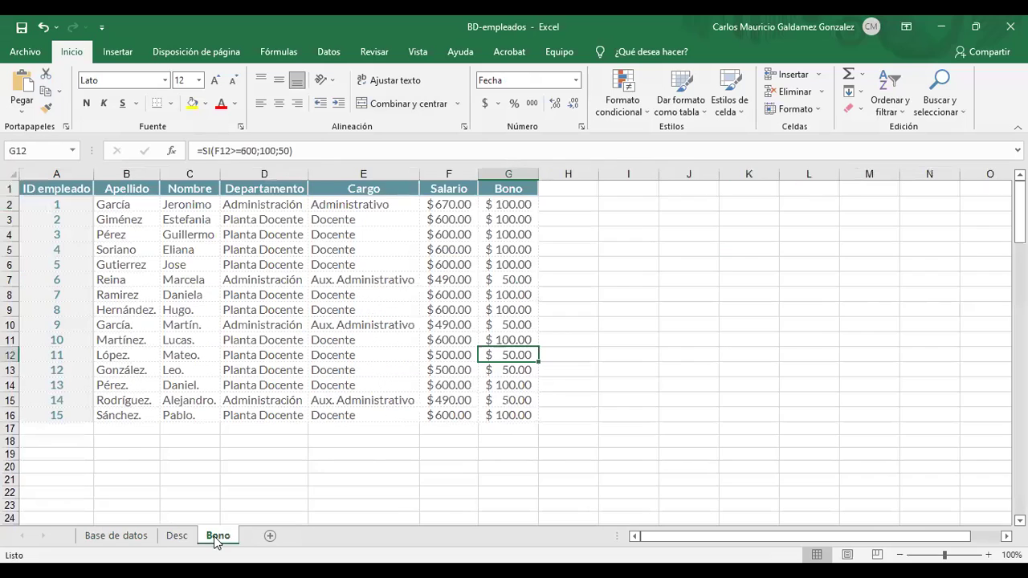
{"action": "left_click", "coordinate": [194, 536]}
{"action": "left_click", "coordinate": [215, 537]}
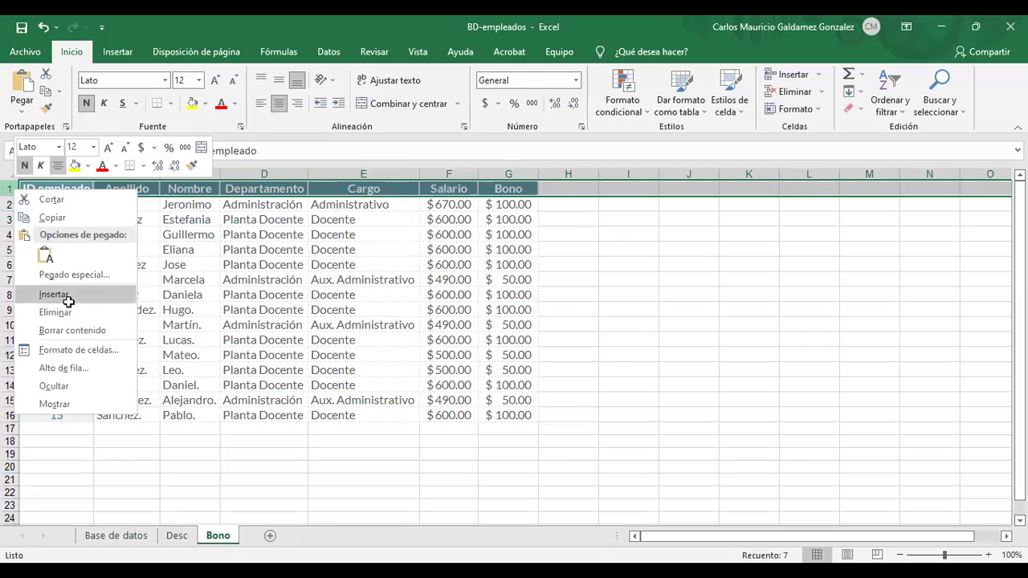
{"action": "left_click", "coordinate": [67, 294]}
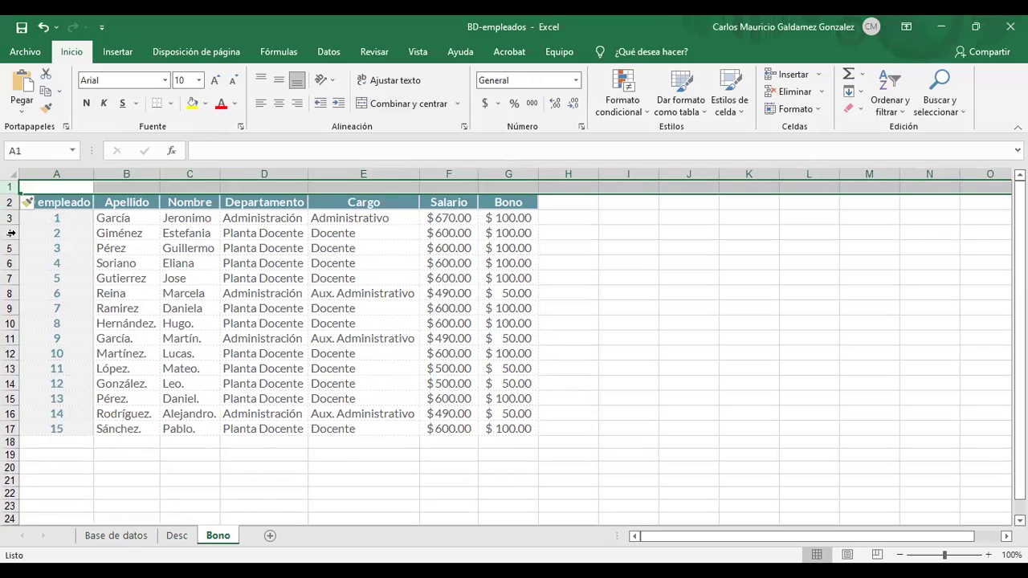
Copy the just exw logo from Base de datos into Desc cell A1 and heighten row 1.
{"action": "left_click", "coordinate": [118, 535]}
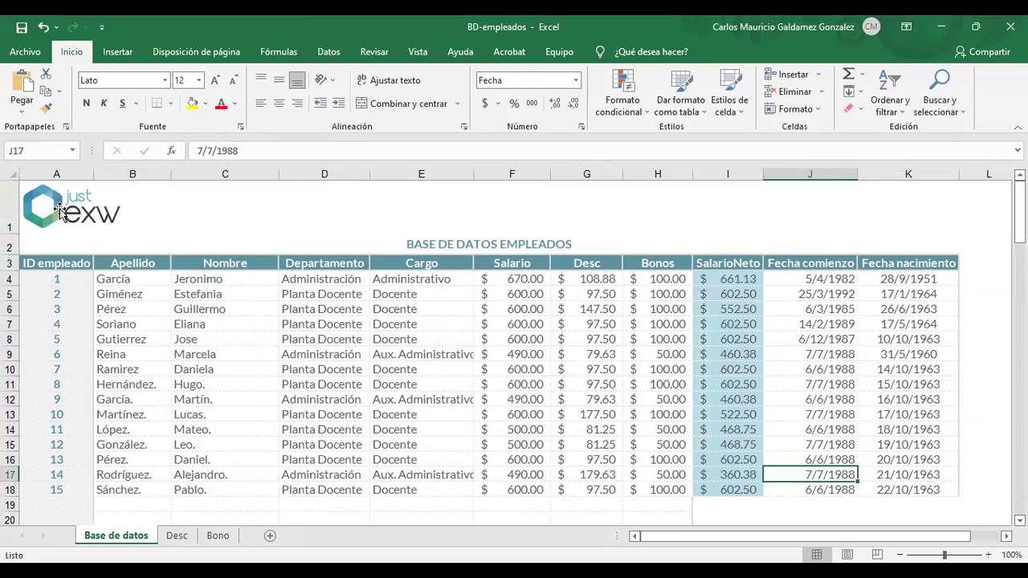
{"action": "left_click", "coordinate": [63, 215]}
{"action": "left_click", "coordinate": [176, 535]}
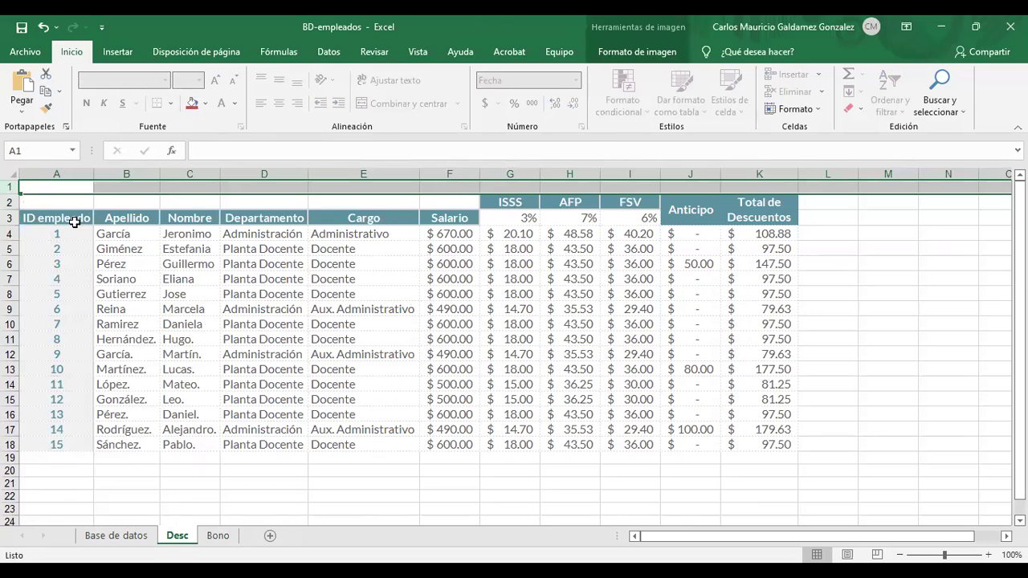
{"action": "left_click", "coordinate": [37, 186]}
{"action": "key", "text": "ctrl+v"}
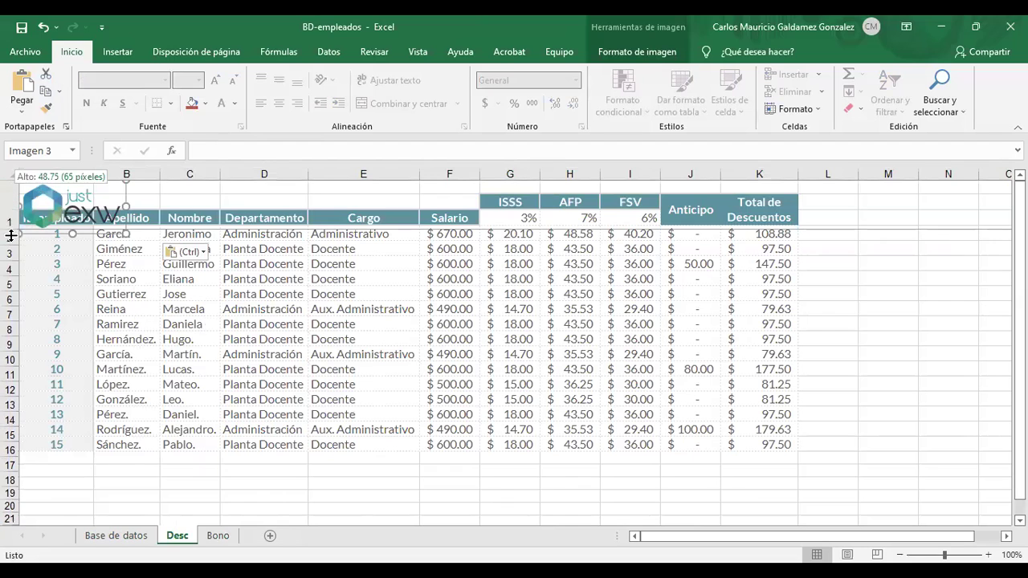
{"action": "left_click_drag", "start_coordinate": [11, 231], "coordinate": [8, 233]}
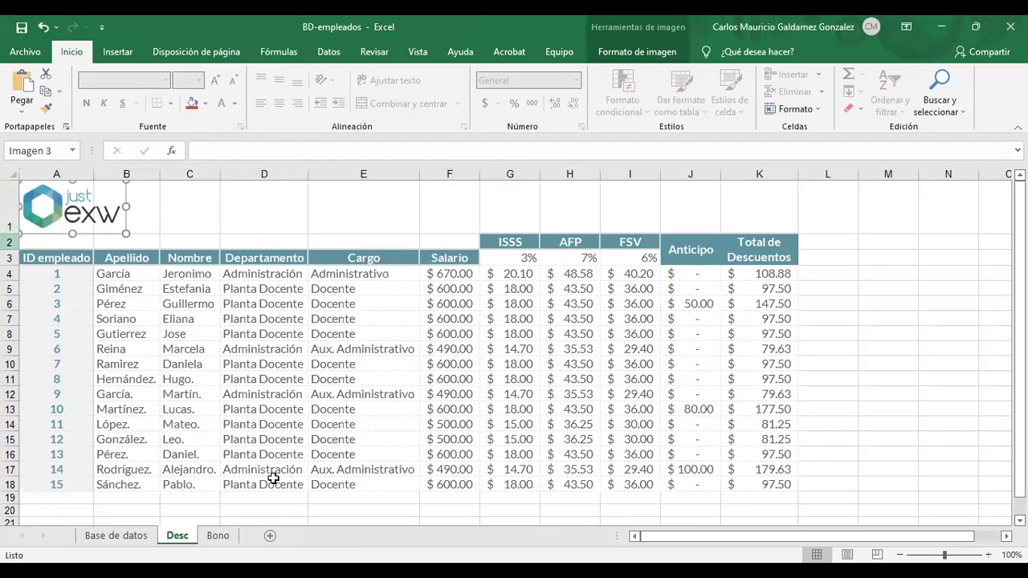
Paste the logo into Bono cell A1 and make row 1 tall enough for it.
{"action": "left_click", "coordinate": [218, 535]}
{"action": "left_click", "coordinate": [60, 201]}
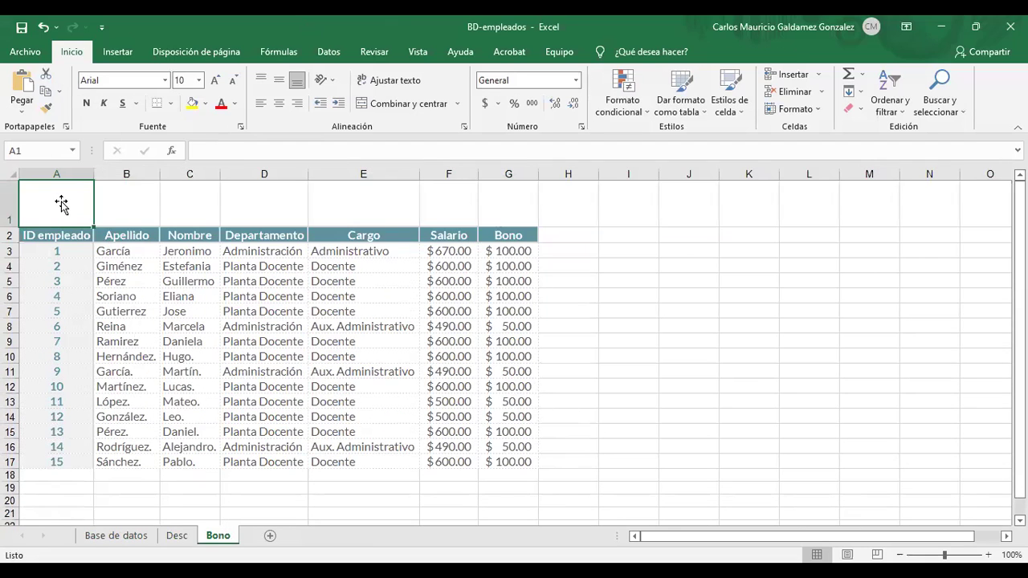
{"action": "key", "text": "ctrl+v"}
{"action": "left_click_drag", "start_coordinate": [10, 227], "coordinate": [7, 236]}
{"action": "left_click", "coordinate": [212, 204]}
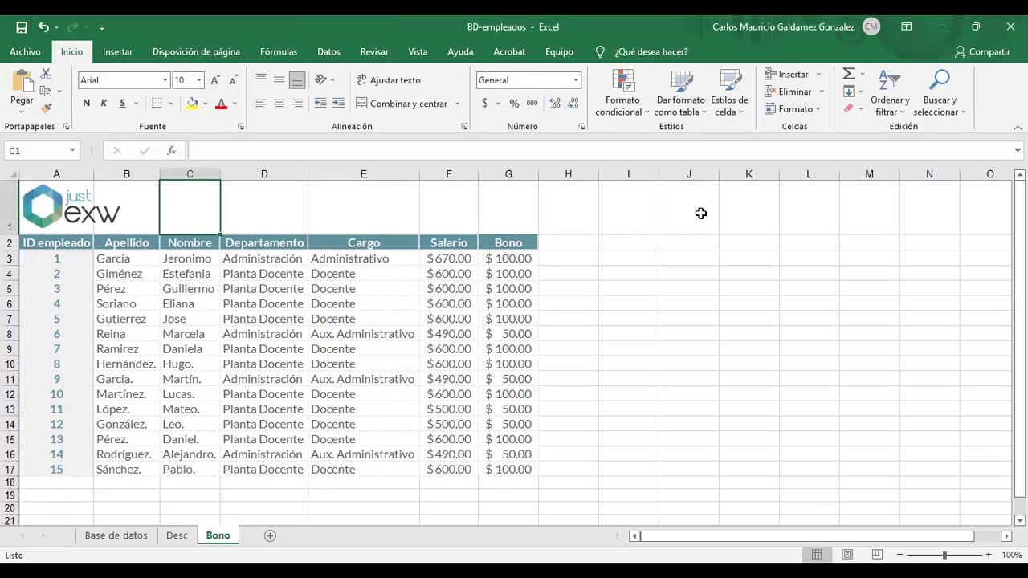
On Base de datos, select and deselect the logo picture, then move back to cell A1.
{"action": "left_click", "coordinate": [180, 536]}
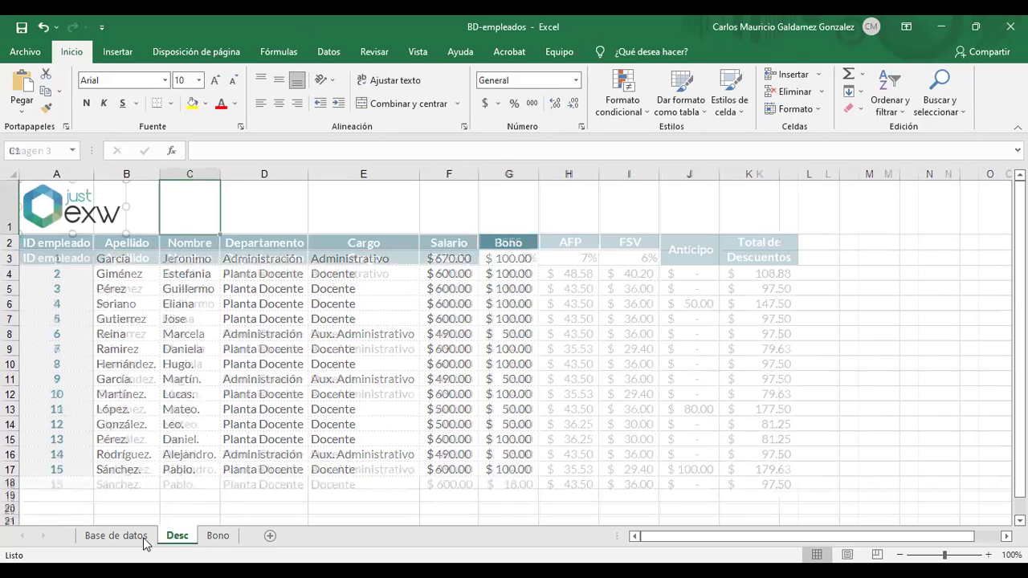
{"action": "left_click", "coordinate": [137, 539]}
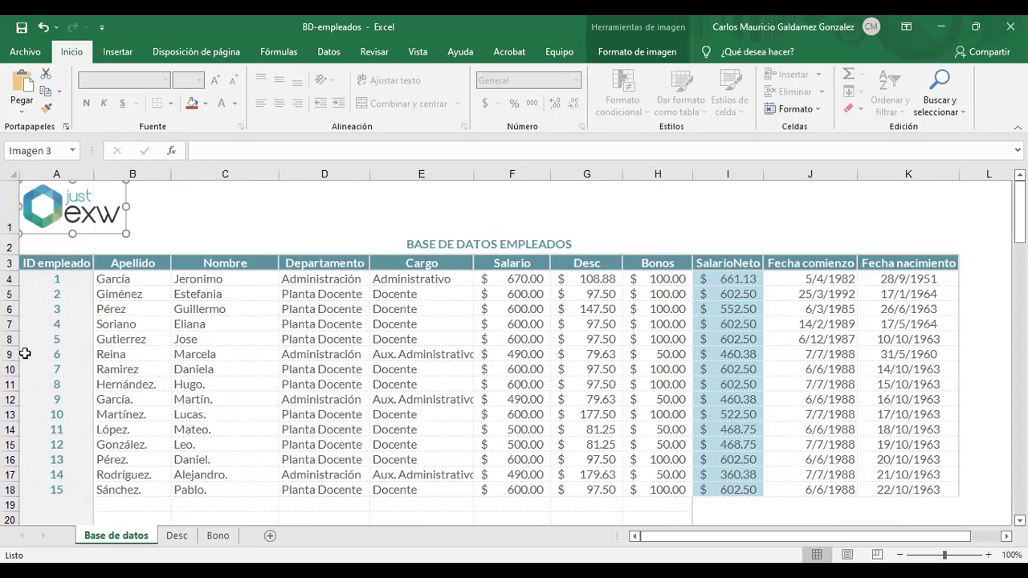
{"action": "left_click", "coordinate": [217, 199]}
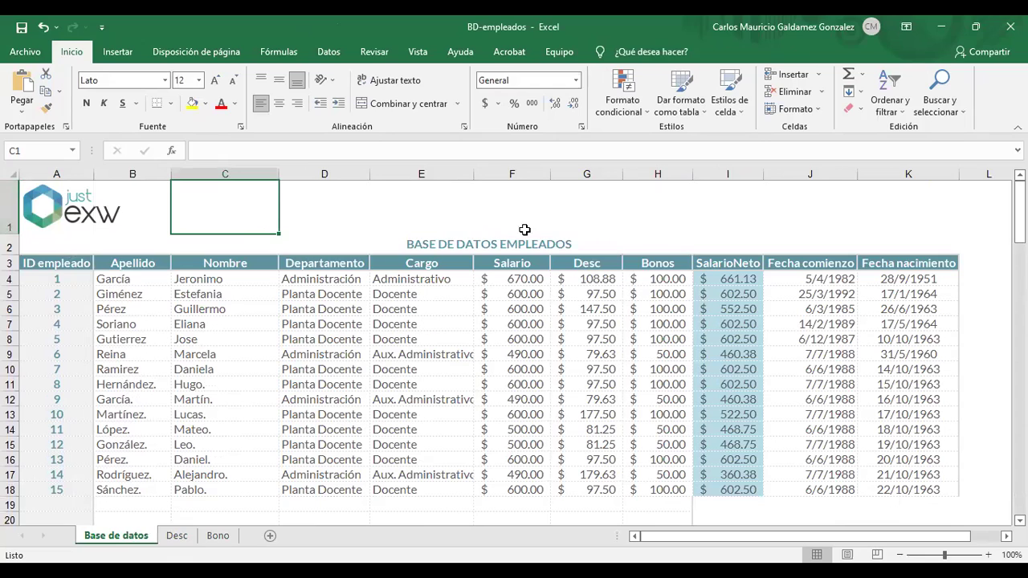
{"action": "left_click", "coordinate": [94, 213]}
{"action": "left_click", "coordinate": [143, 212]}
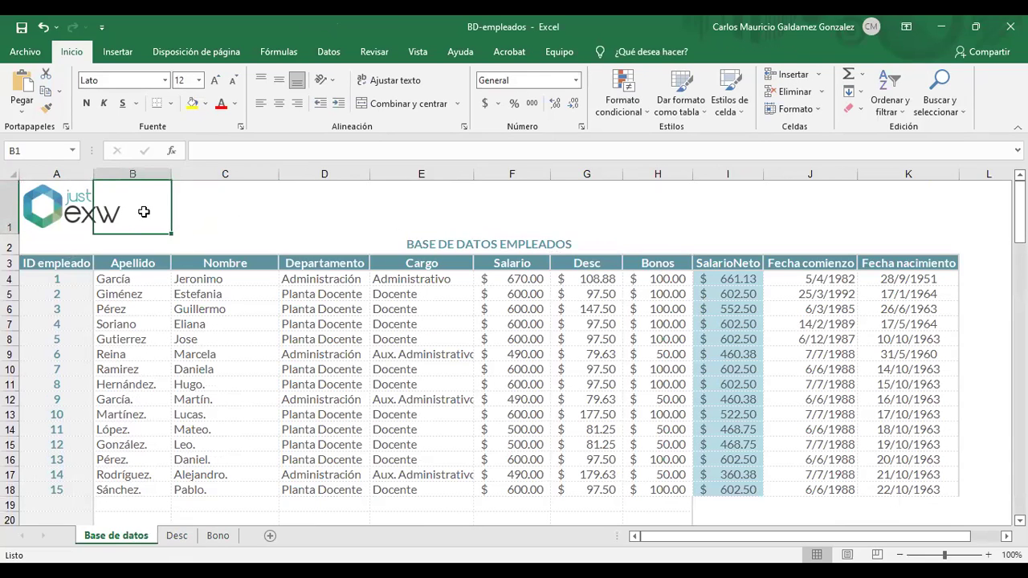
{"action": "key", "text": "Left"}
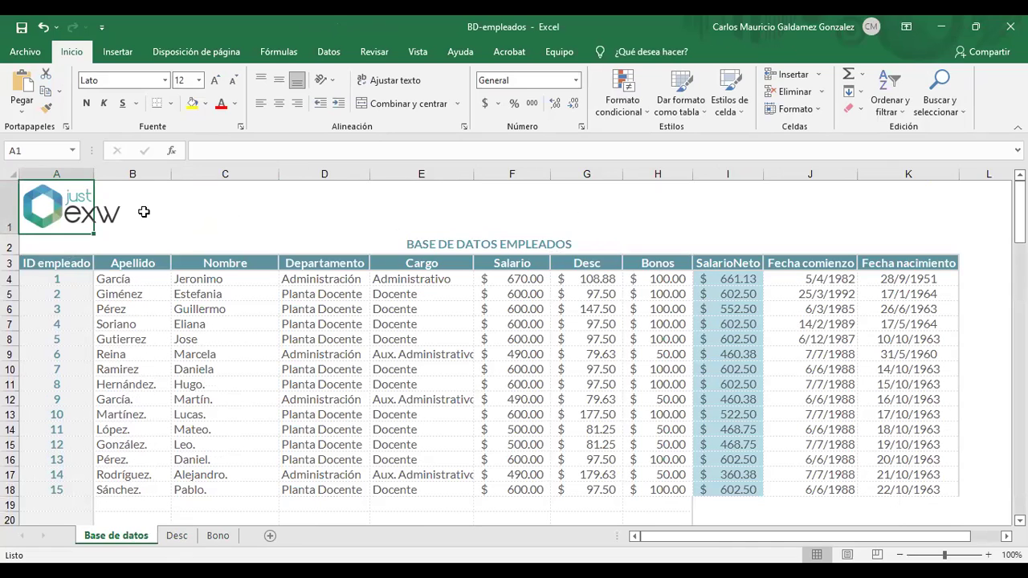
Browse the Desc, Bono and Base de datos sheets, ending on Base de datos.
{"action": "left_click", "coordinate": [178, 536]}
{"action": "left_click", "coordinate": [215, 537]}
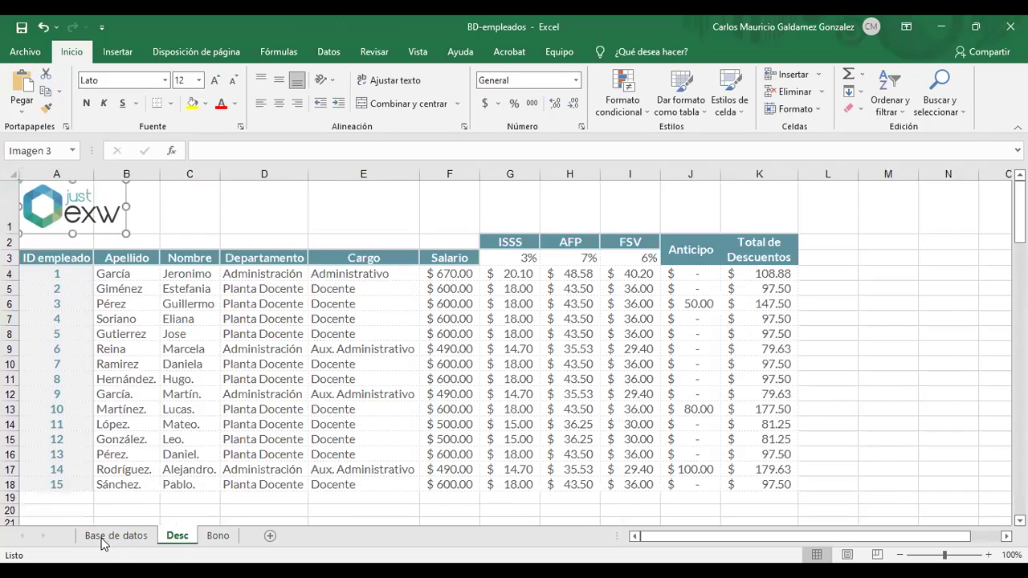
{"action": "left_click", "coordinate": [113, 536]}
{"action": "left_click", "coordinate": [175, 536]}
{"action": "left_click", "coordinate": [117, 536]}
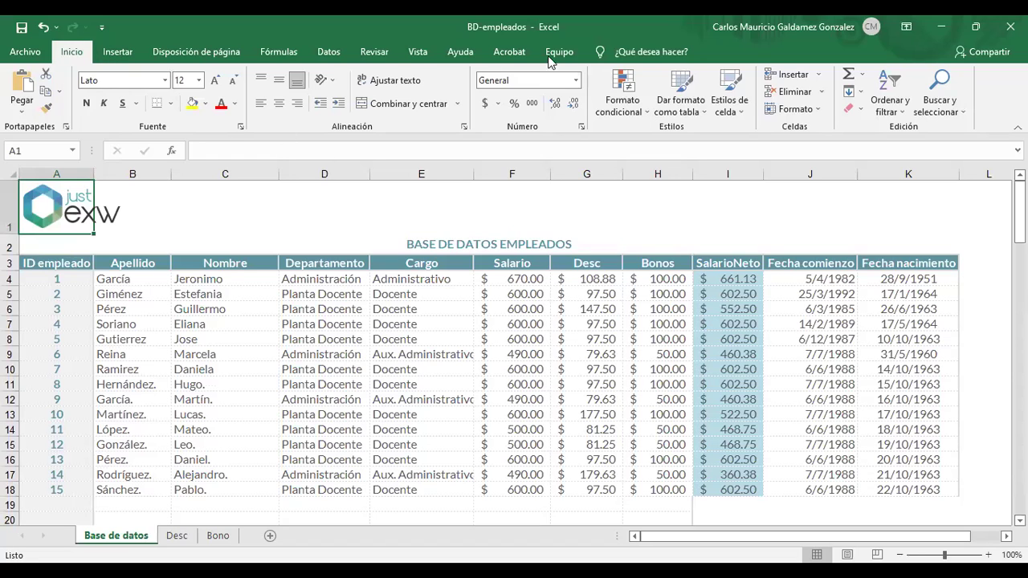
Show the Información page for the BD-empleados workbook from the Archivo menu.
{"action": "left_click", "coordinate": [26, 51]}
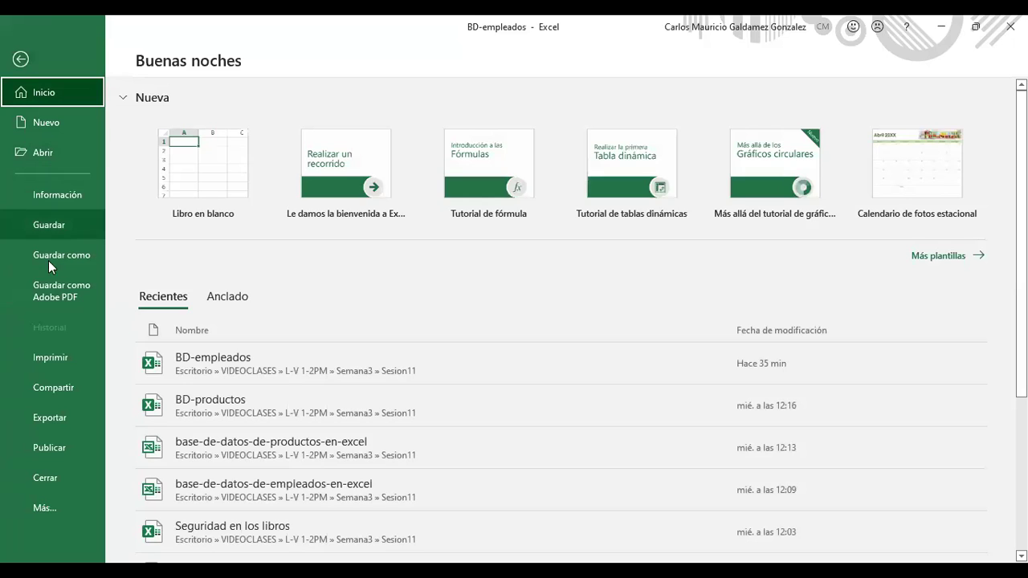
{"action": "left_click", "coordinate": [51, 200]}
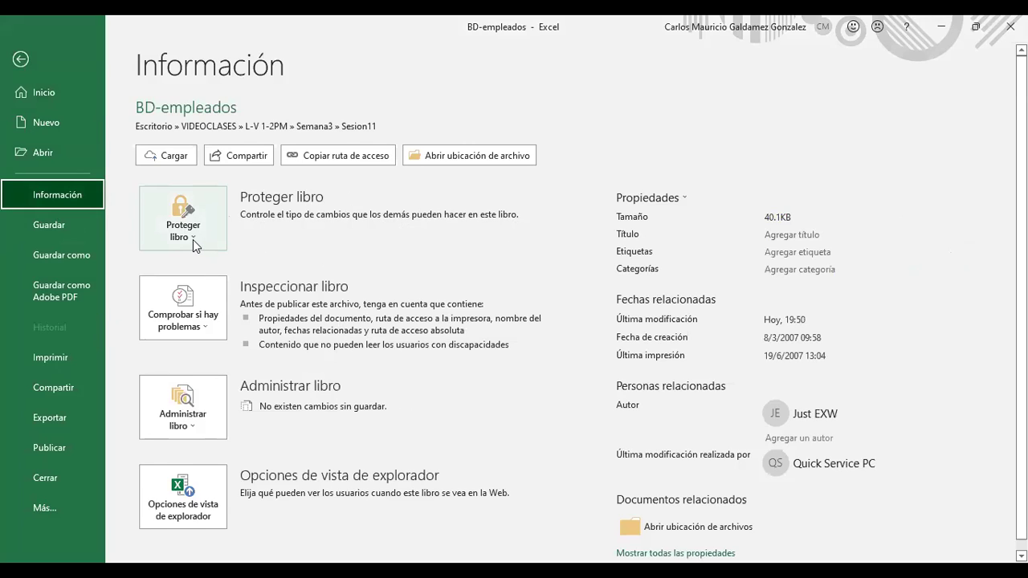
Try Marcar como final under Proteger libro, then bring the protection options list back up.
{"action": "left_click", "coordinate": [194, 246]}
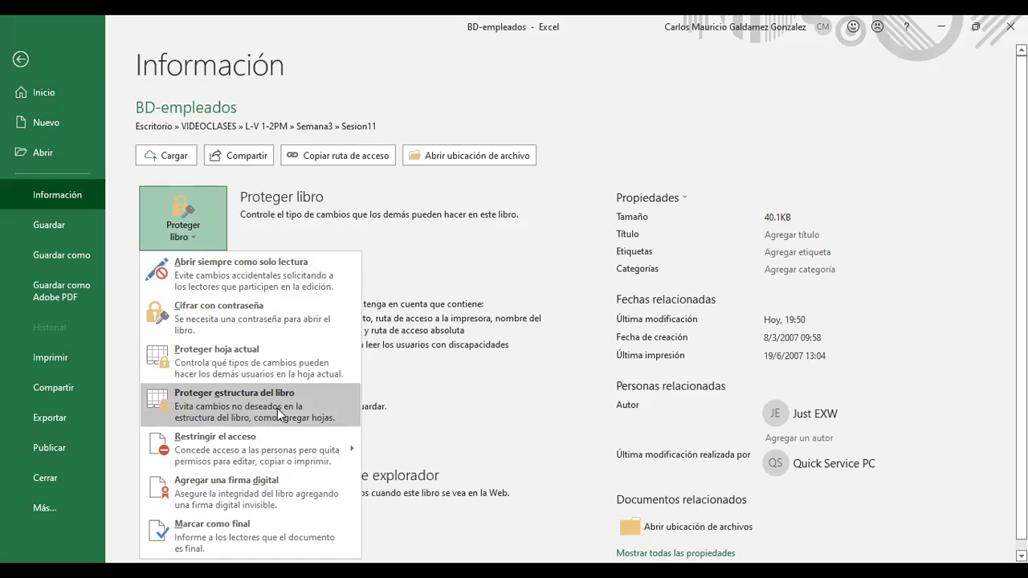
{"action": "mouse_move", "coordinate": [261, 455]}
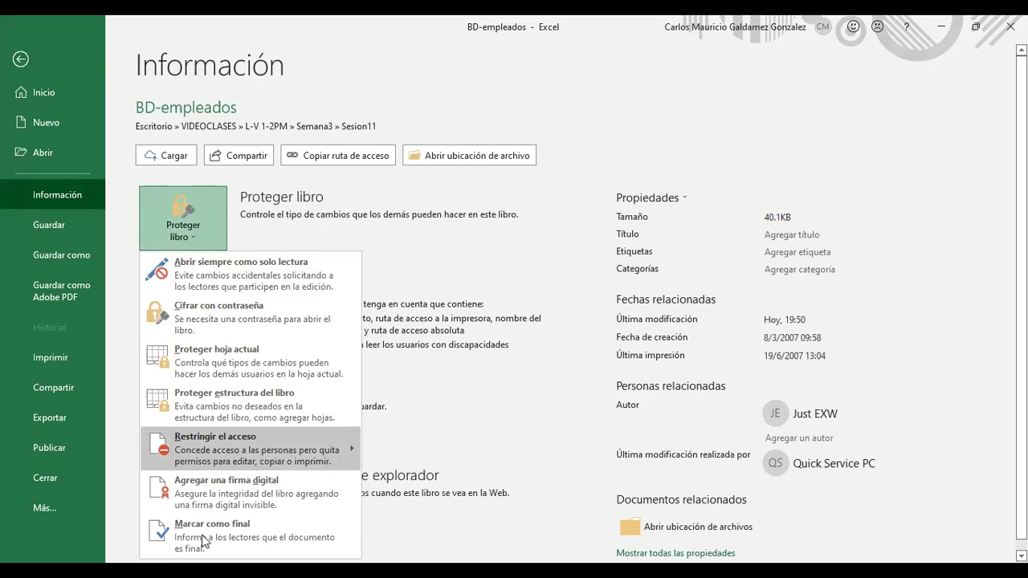
{"action": "left_click", "coordinate": [202, 536]}
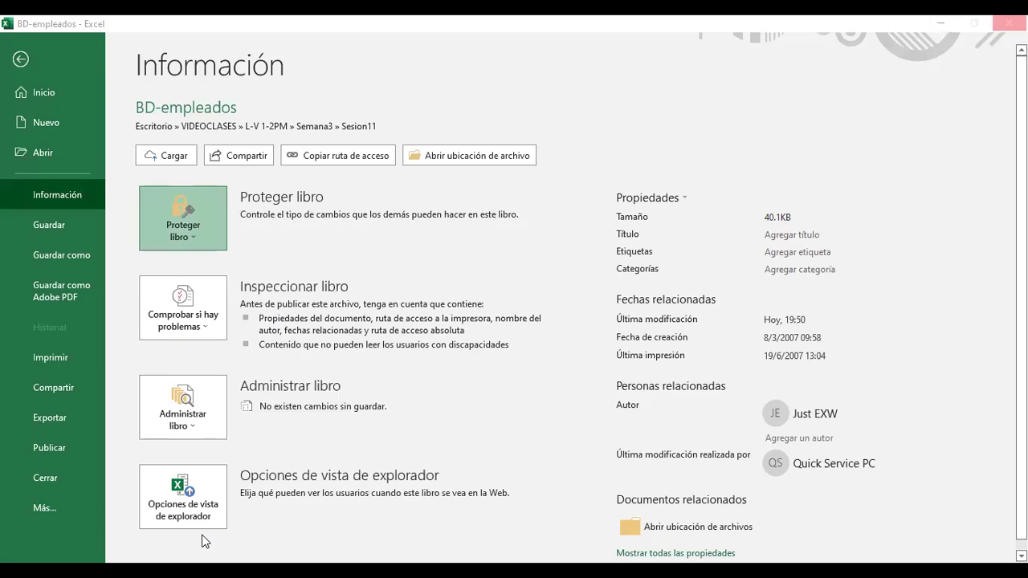
{"action": "left_click", "coordinate": [222, 278]}
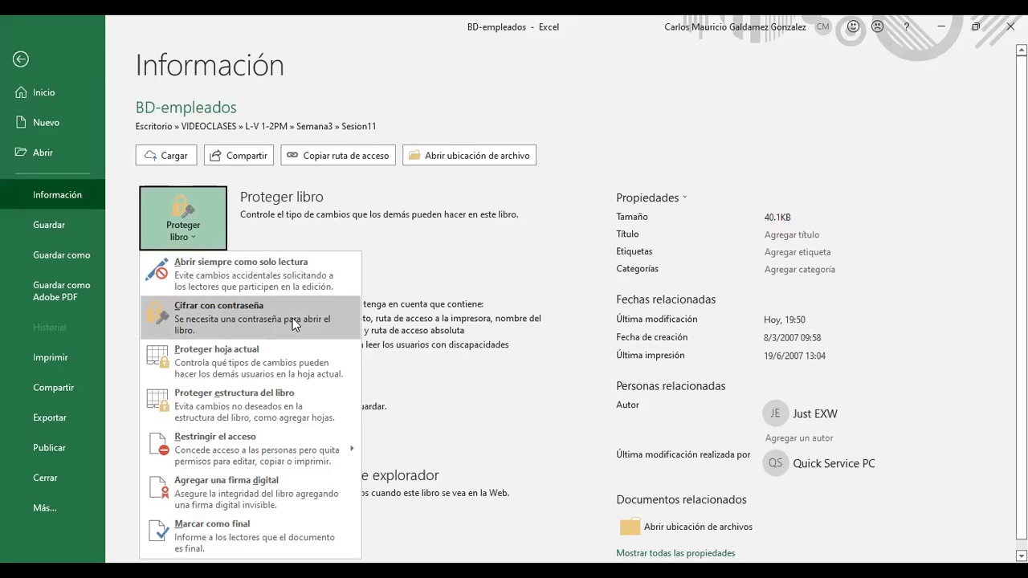
Choose Cifrar con contraseña from the Proteger libro options.
{"action": "left_click", "coordinate": [294, 324]}
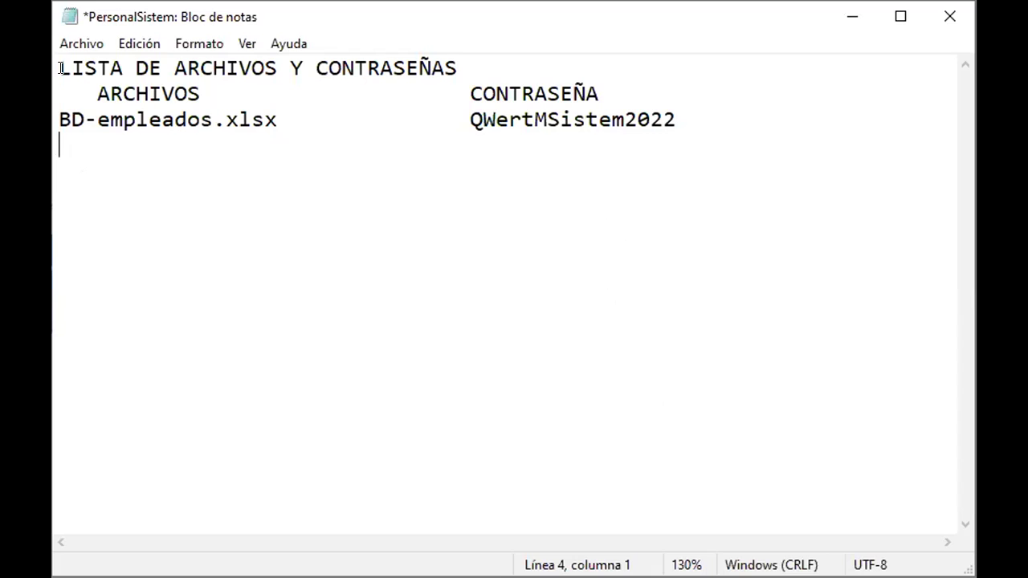
Centre the LISTA DE ARCHIVOS Y CONTRASEÑAS title in Notepad by indenting it with tabs.
{"action": "left_click_drag", "start_coordinate": [59, 68], "coordinate": [456, 67]}
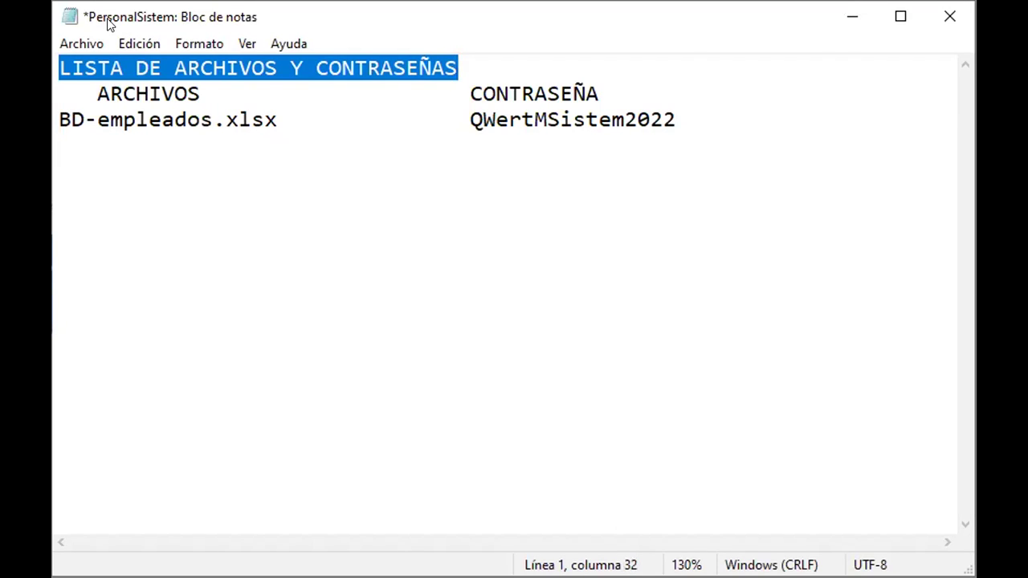
{"action": "left_click", "coordinate": [103, 70]}
{"action": "key", "text": "Home"}
{"action": "key", "text": "shift+Right"}
{"action": "key", "text": "shift+Right"}
{"action": "key", "text": "shift+Right"}
{"action": "key", "text": "shift+End"}
{"action": "key", "text": "Home"}
{"action": "key", "text": "Tab"}
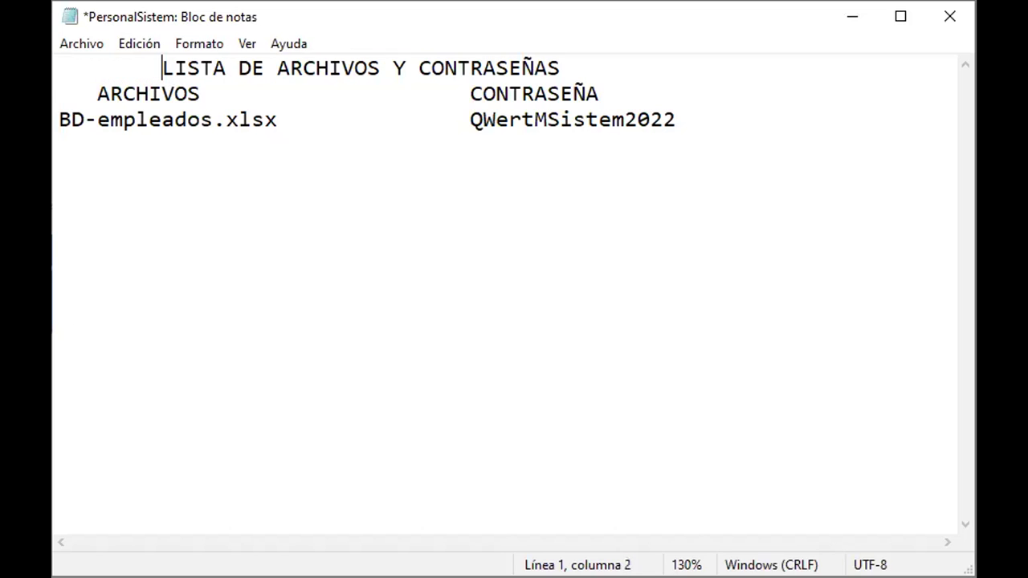
{"action": "key", "text": "Tab"}
{"action": "key", "text": "BackSpace"}
Select the password listed beside BD-empleados.xlsx in Notepad for copying.
{"action": "left_click_drag", "start_coordinate": [58, 84], "coordinate": [272, 86]}
{"action": "left_click_drag", "start_coordinate": [470, 85], "coordinate": [658, 86]}
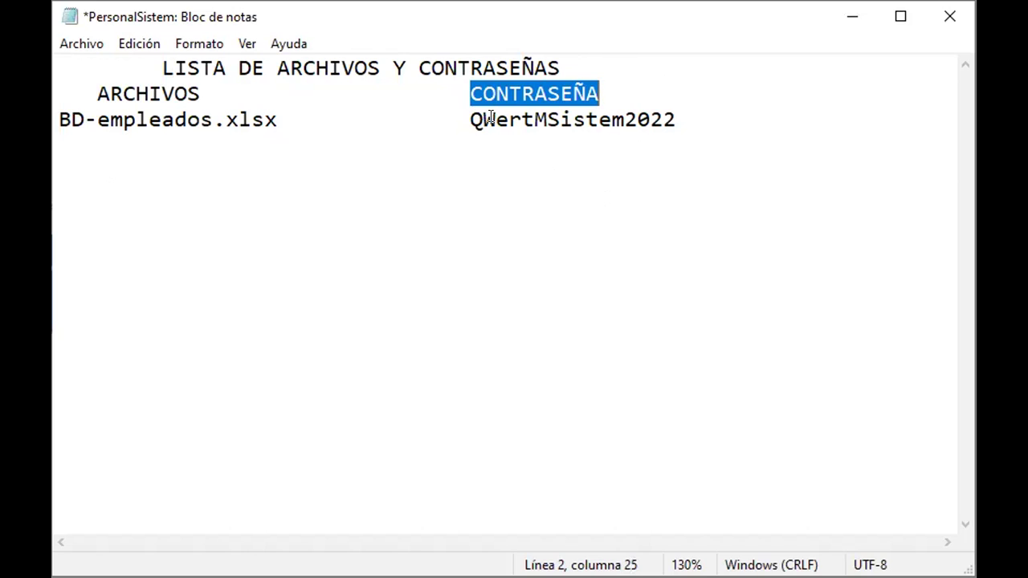
{"action": "mouse_move", "coordinate": [471, 119]}
{"action": "left_mouse_down"}
{"action": "mouse_move", "coordinate": [663, 118]}
{"action": "mouse_move", "coordinate": [472, 121]}
{"action": "left_mouse_up"}
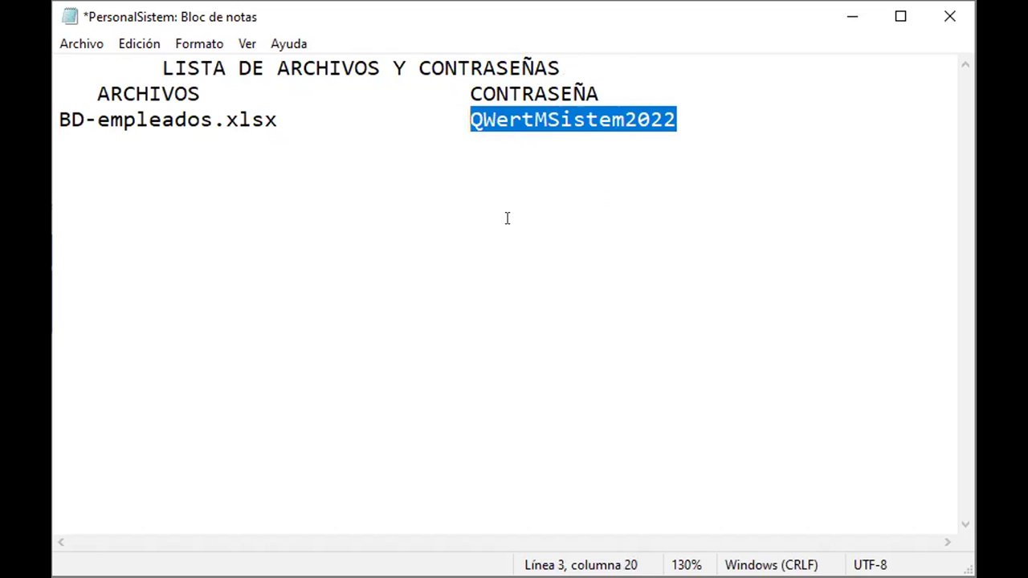
{"action": "left_click", "coordinate": [577, 125]}
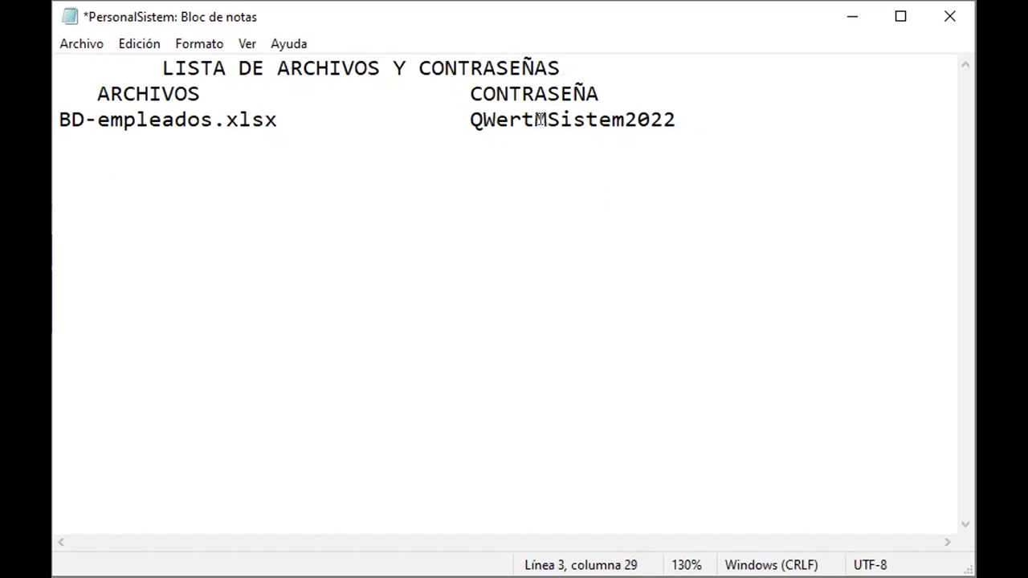
{"action": "left_click_drag", "start_coordinate": [471, 121], "coordinate": [561, 119]}
{"action": "left_click", "coordinate": [637, 121]}
{"action": "key", "text": "shift+Right"}
{"action": "key", "text": "shift+Right"}
{"action": "key", "text": "shift+Right"}
{"action": "left_click_drag", "start_coordinate": [471, 121], "coordinate": [649, 133]}
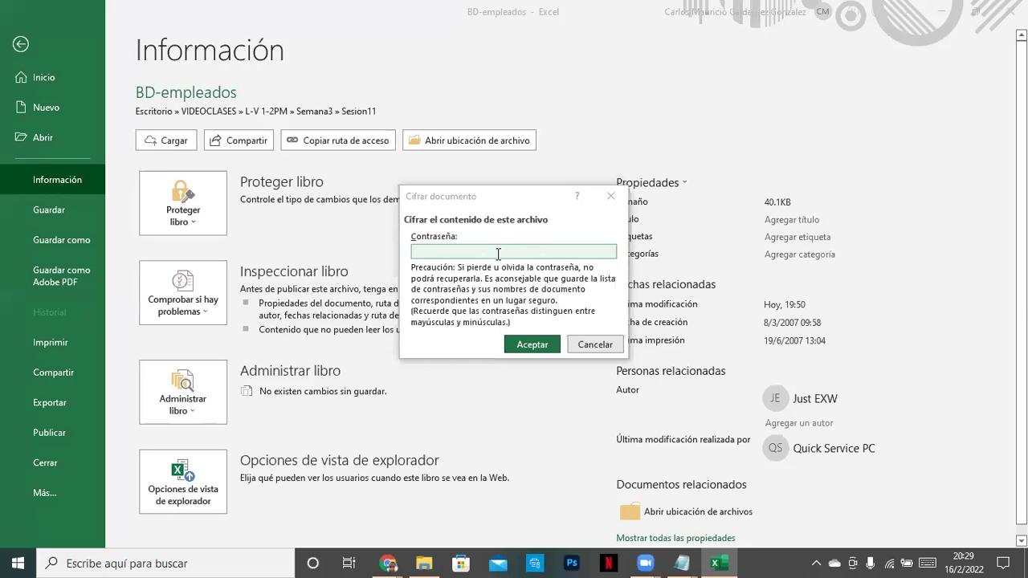
Paste the copied password into both Contraseña and Repetir contraseña prompts, confirming each with Aceptar.
{"action": "left_click", "coordinate": [498, 254]}
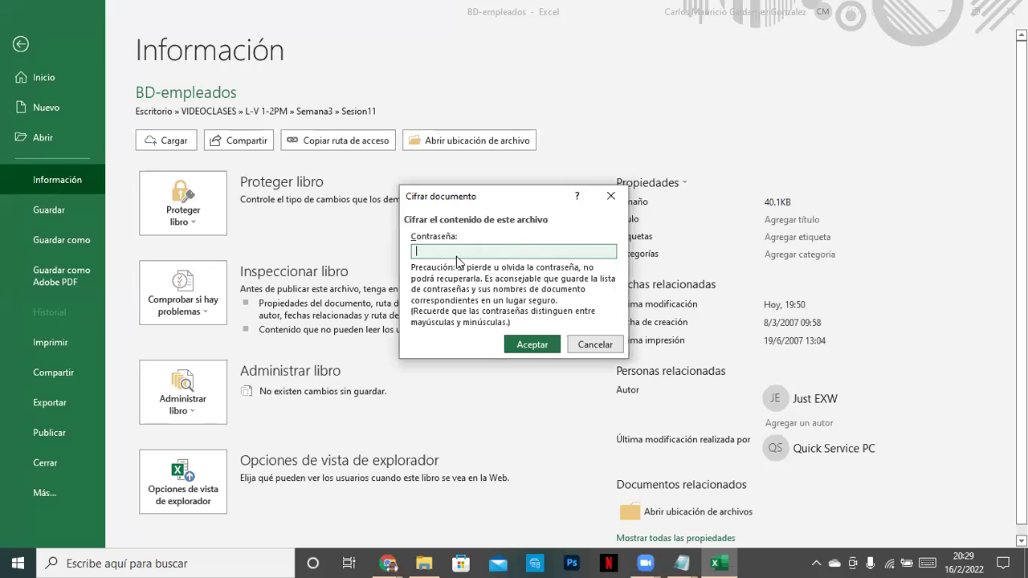
{"action": "key", "text": "ctrl+v"}
{"action": "left_click", "coordinate": [527, 343]}
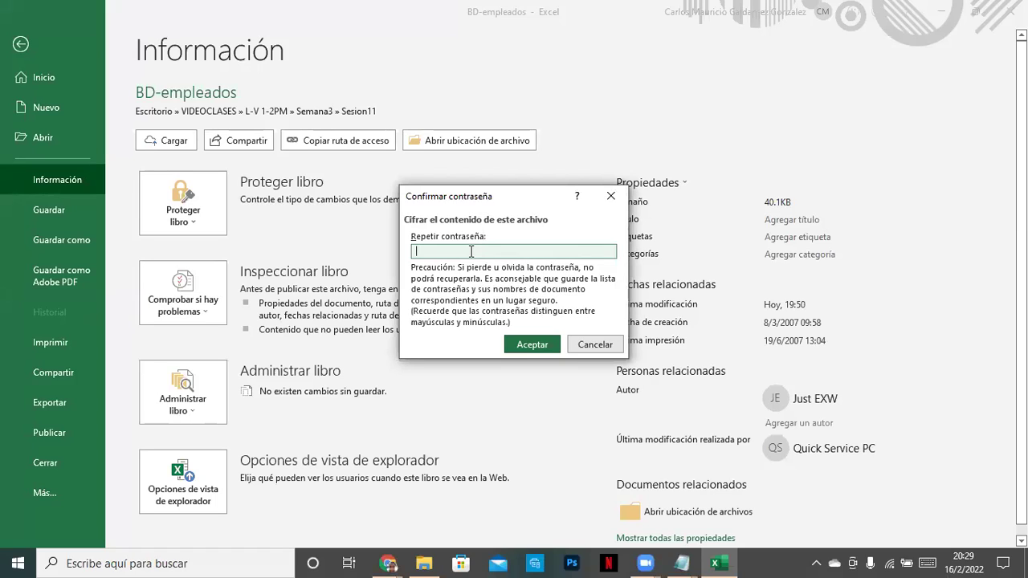
{"action": "key", "text": "ctrl+v"}
{"action": "left_click", "coordinate": [510, 346]}
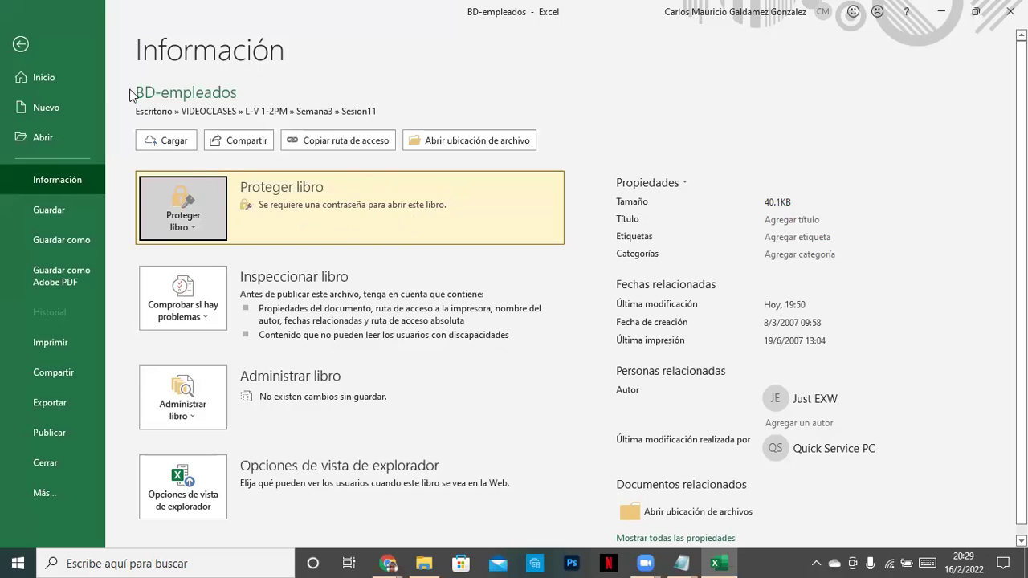
Leave the Información page and return to the BD-empleados worksheet.
{"action": "left_click", "coordinate": [23, 46]}
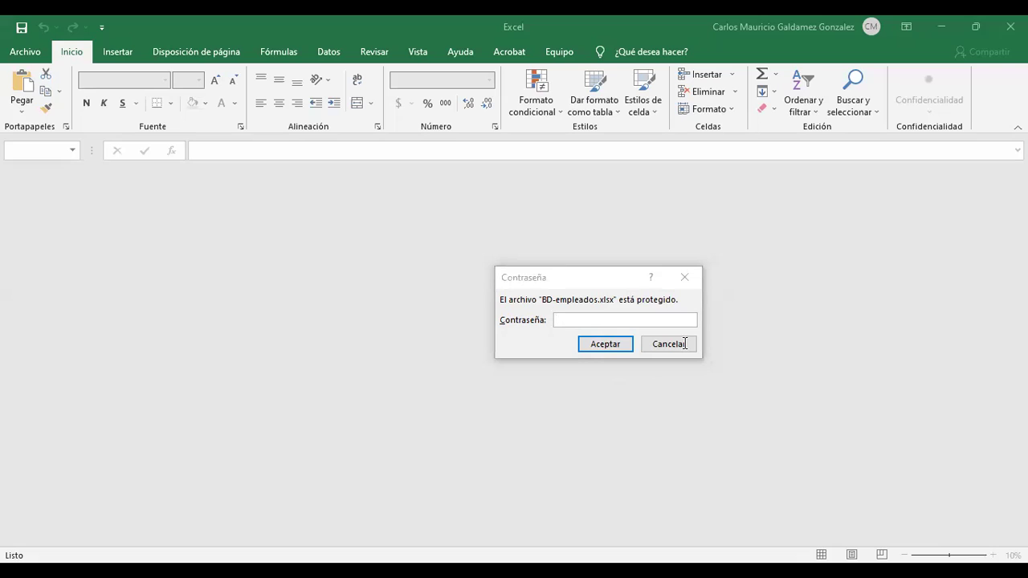
Paste the saved password into the Contraseña prompt and accept it to open BD-empleados.
{"action": "left_click", "coordinate": [585, 320]}
{"action": "right_click", "coordinate": [581, 322]}
{"action": "left_click", "coordinate": [608, 368]}
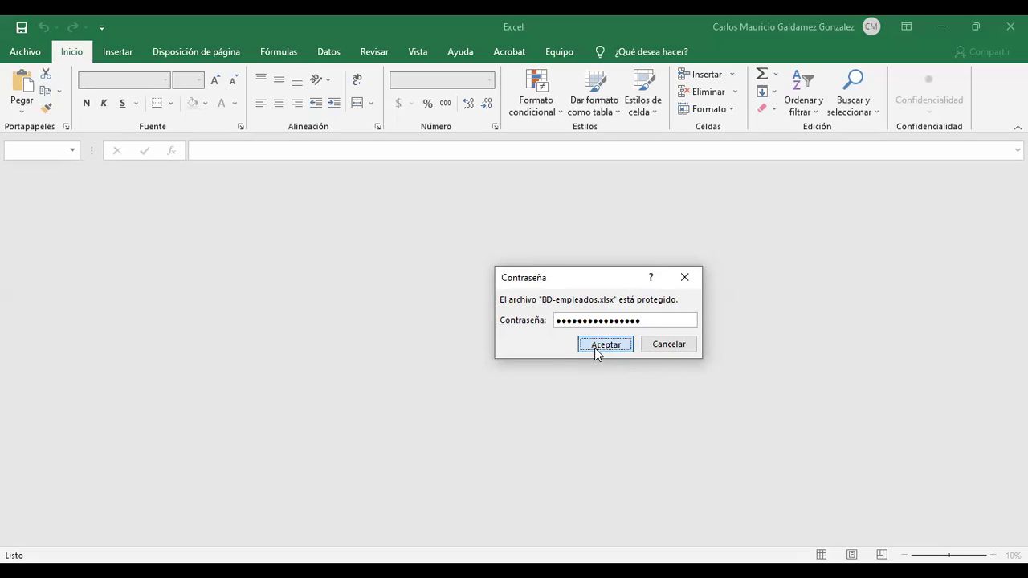
{"action": "left_click", "coordinate": [594, 349]}
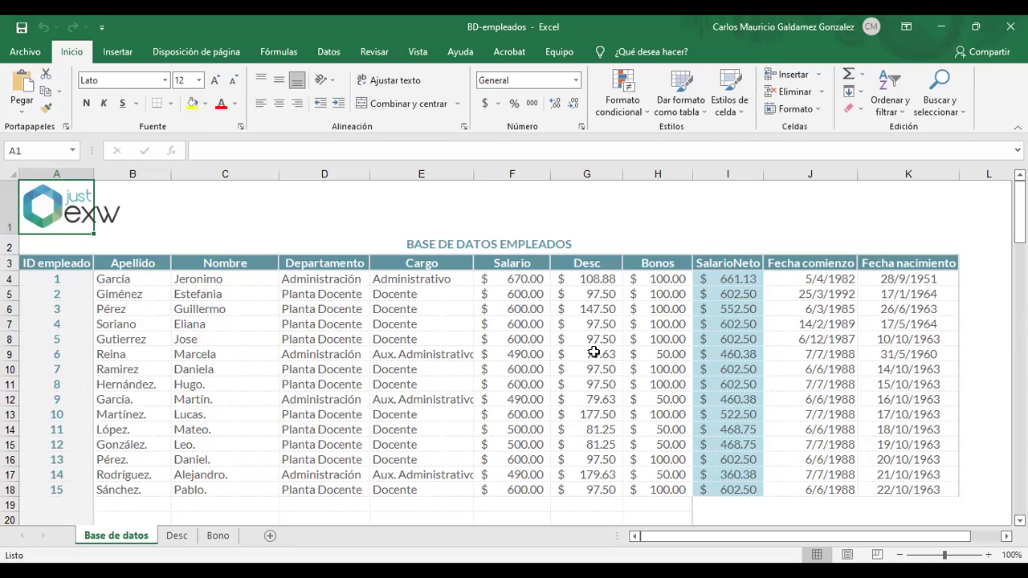
{"action": "left_click", "coordinate": [142, 214]}
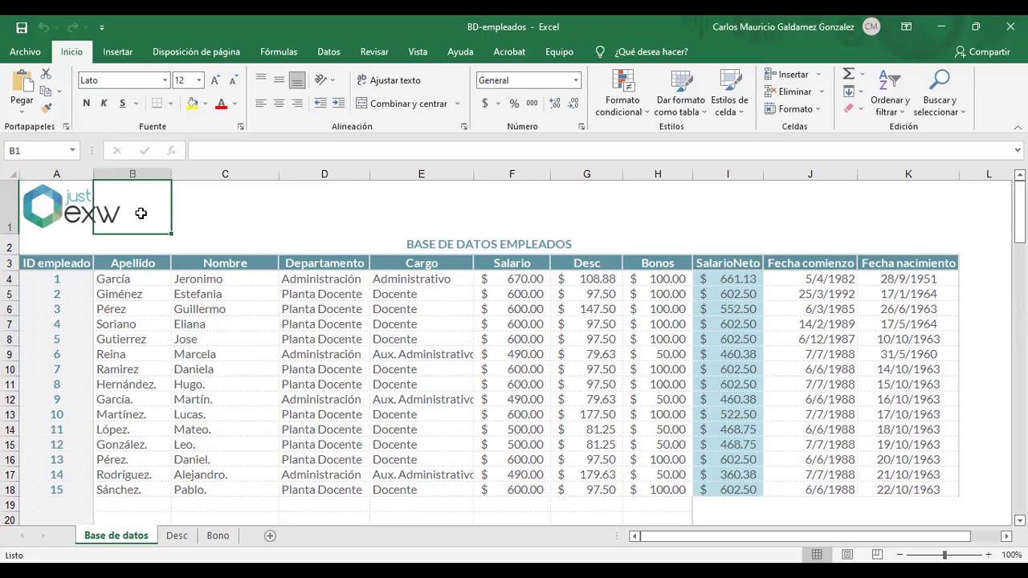
{"action": "left_click_drag", "start_coordinate": [198, 213], "coordinate": [858, 226]}
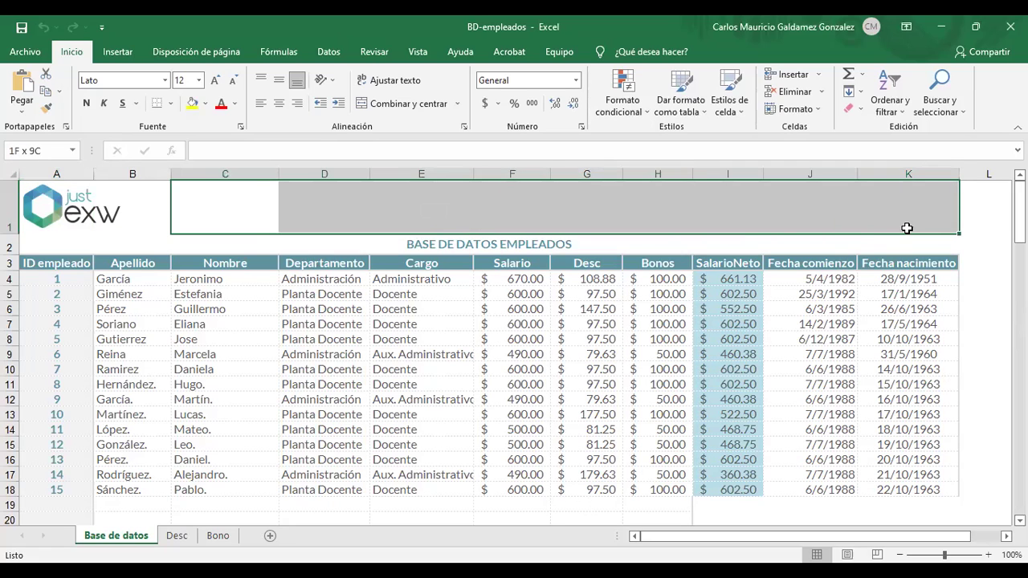
{"action": "left_click", "coordinate": [859, 226]}
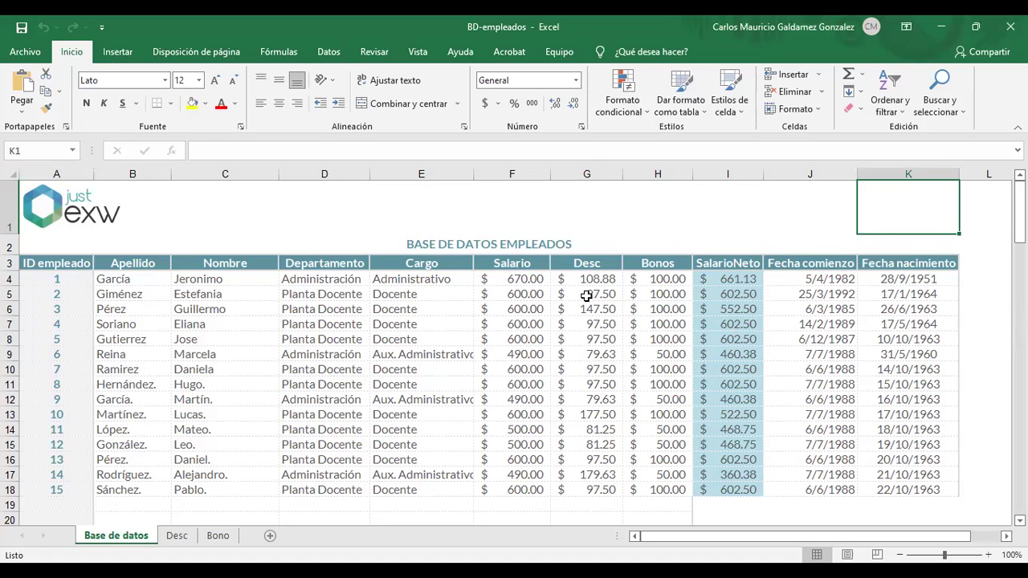
{"action": "left_click", "coordinate": [103, 215]}
{"action": "left_click", "coordinate": [149, 237]}
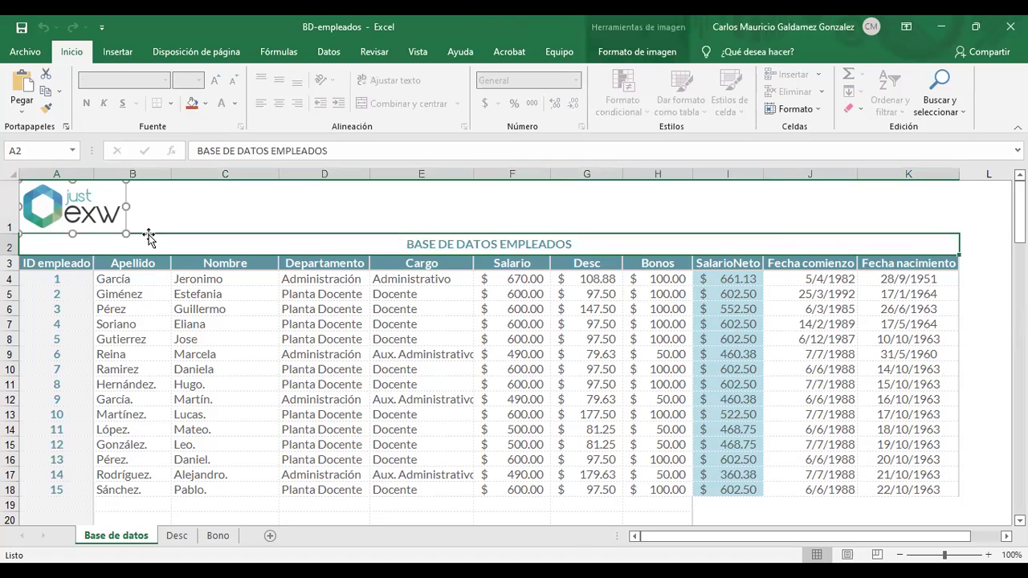
{"action": "left_click", "coordinate": [141, 211]}
{"action": "left_click", "coordinate": [53, 207]}
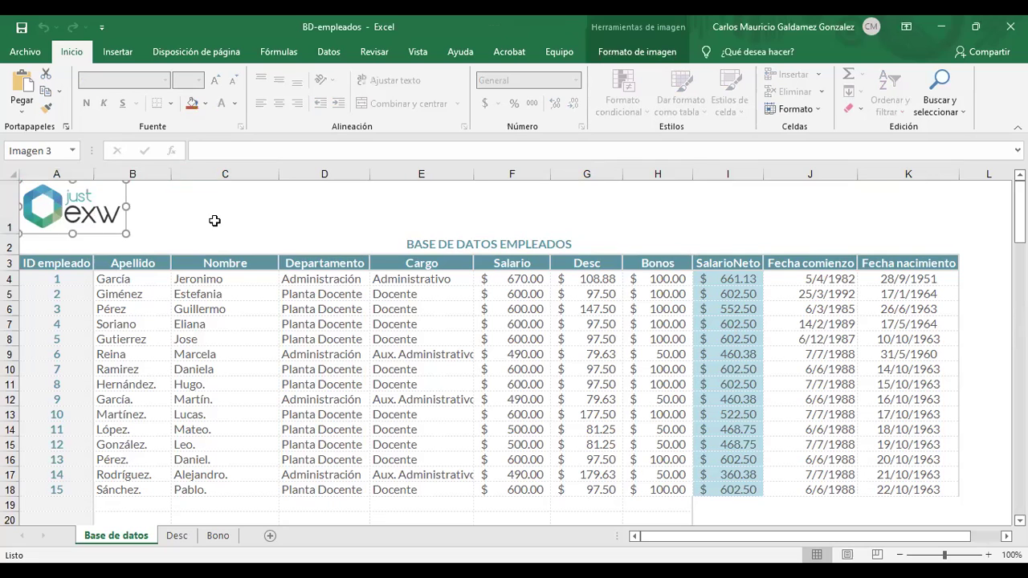
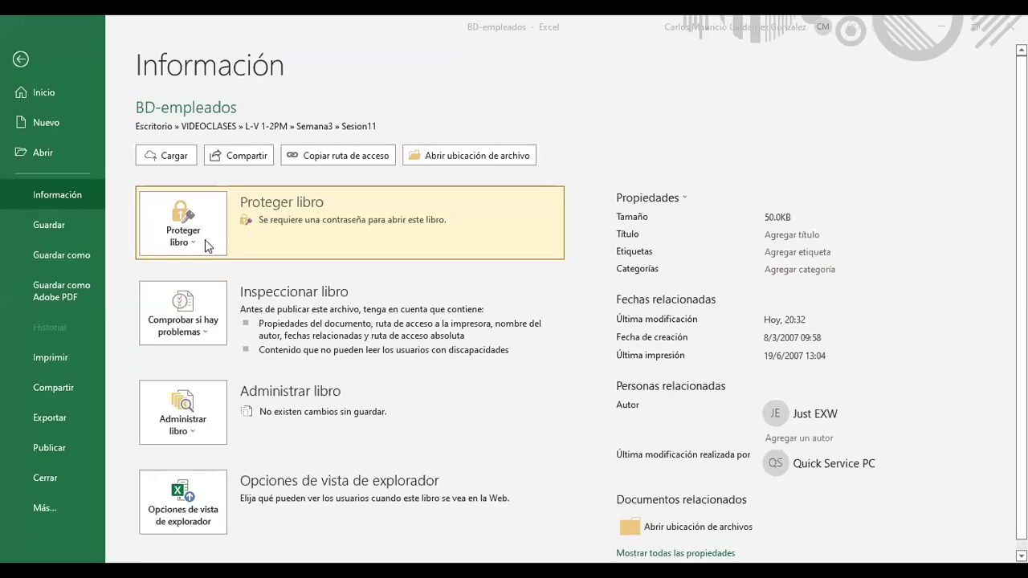
Review the Protect Workbook options on the Info page, then return to the worksheet.
{"action": "left_click", "coordinate": [206, 245]}
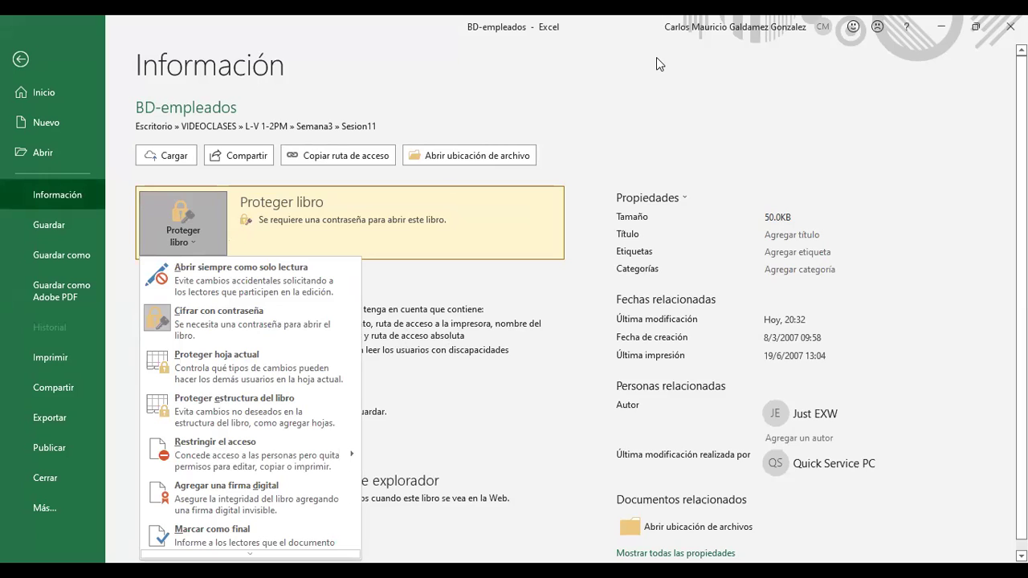
{"action": "left_click", "coordinate": [19, 61]}
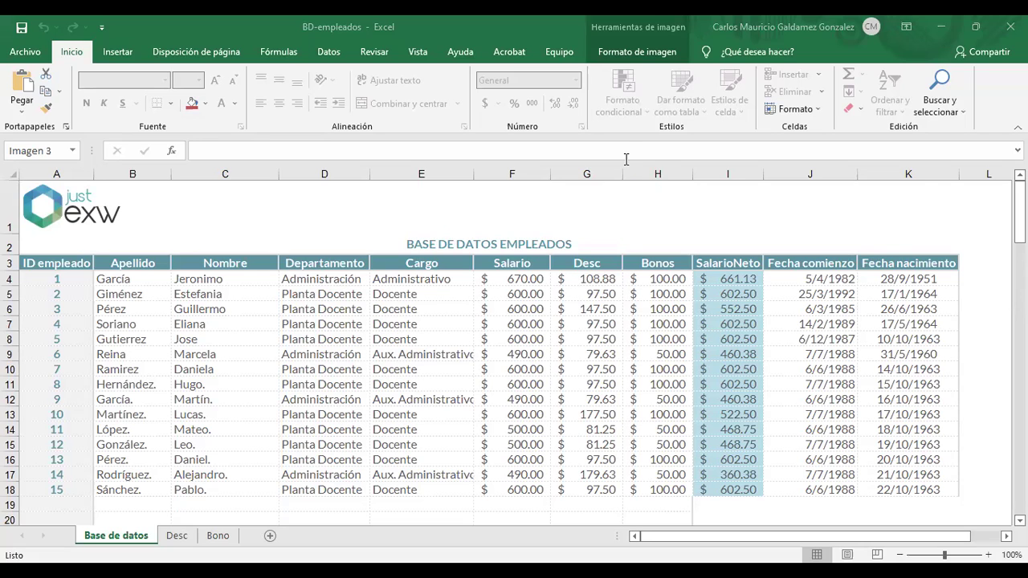
{"action": "left_click", "coordinate": [575, 396]}
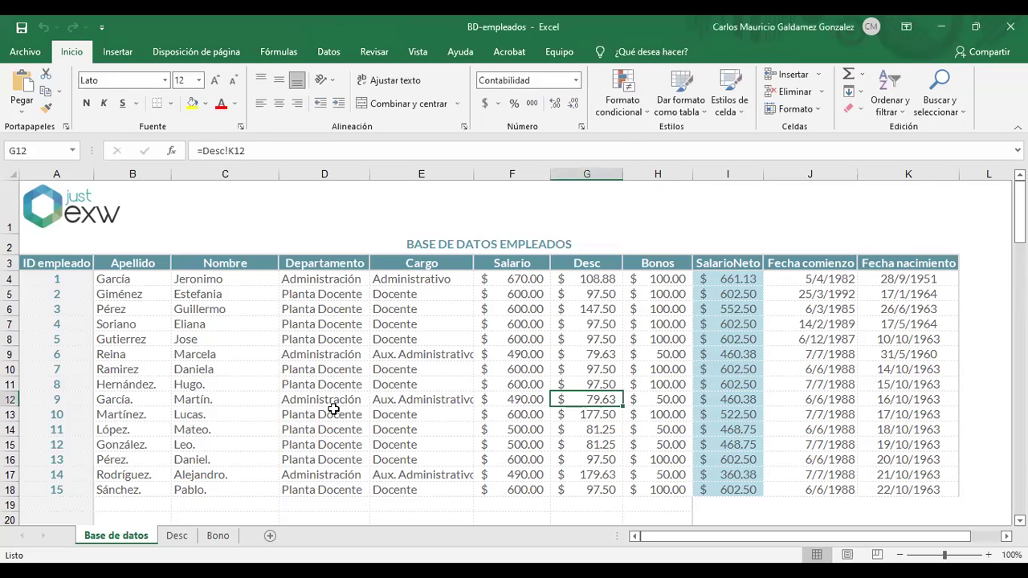
{"action": "left_click", "coordinate": [174, 538]}
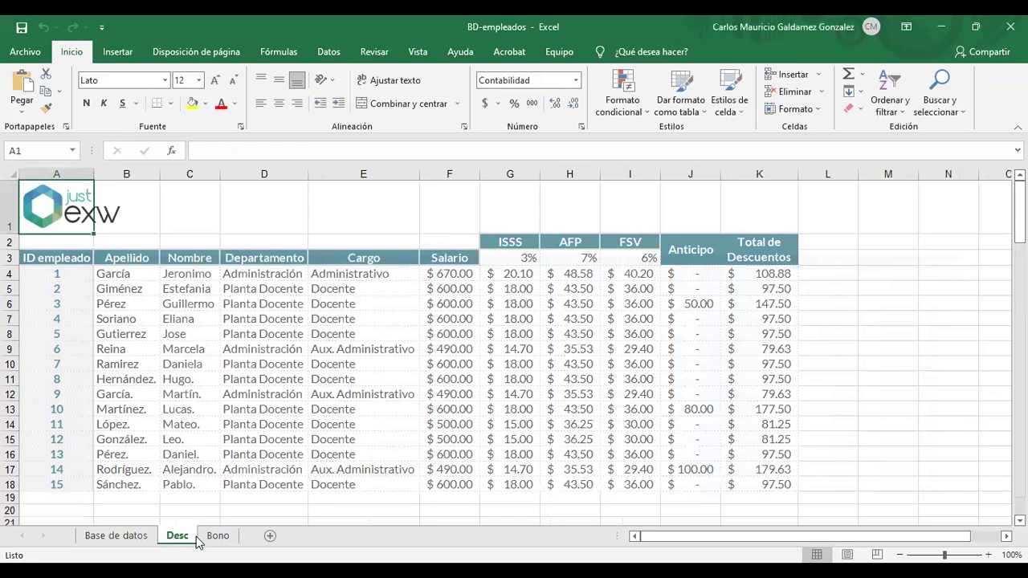
{"action": "left_click", "coordinate": [135, 545]}
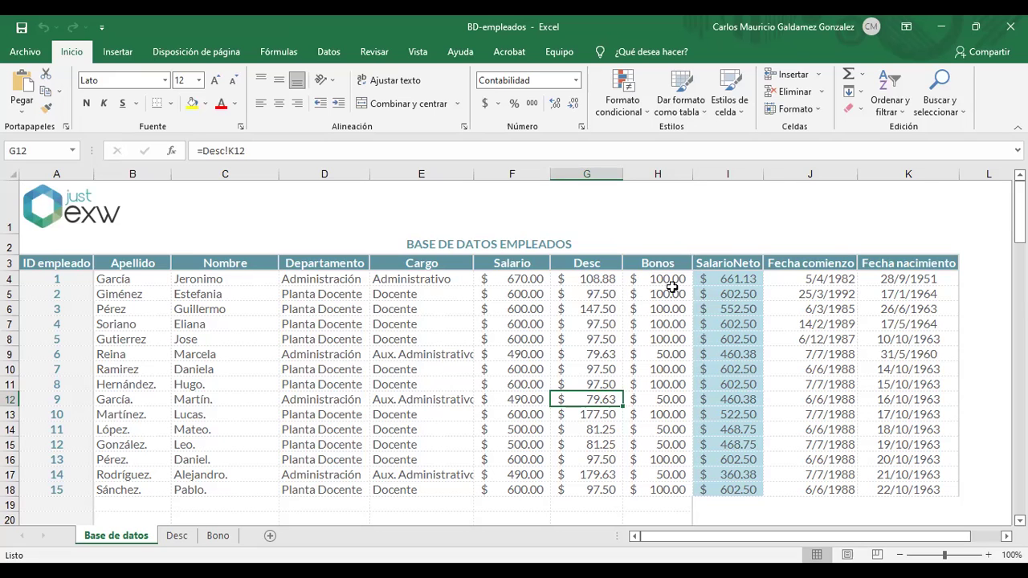
{"action": "left_click", "coordinate": [179, 538]}
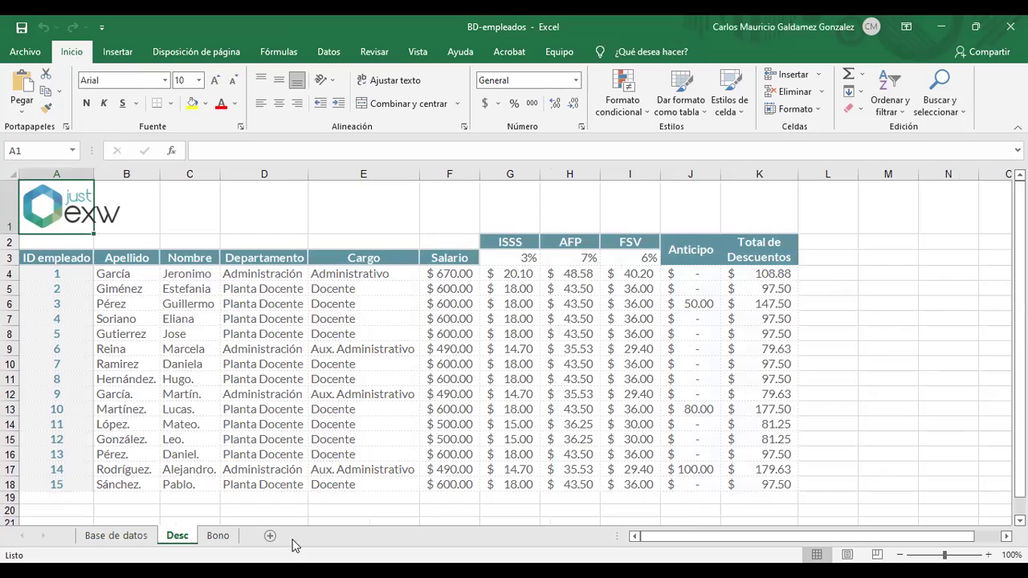
{"action": "left_click", "coordinate": [229, 539]}
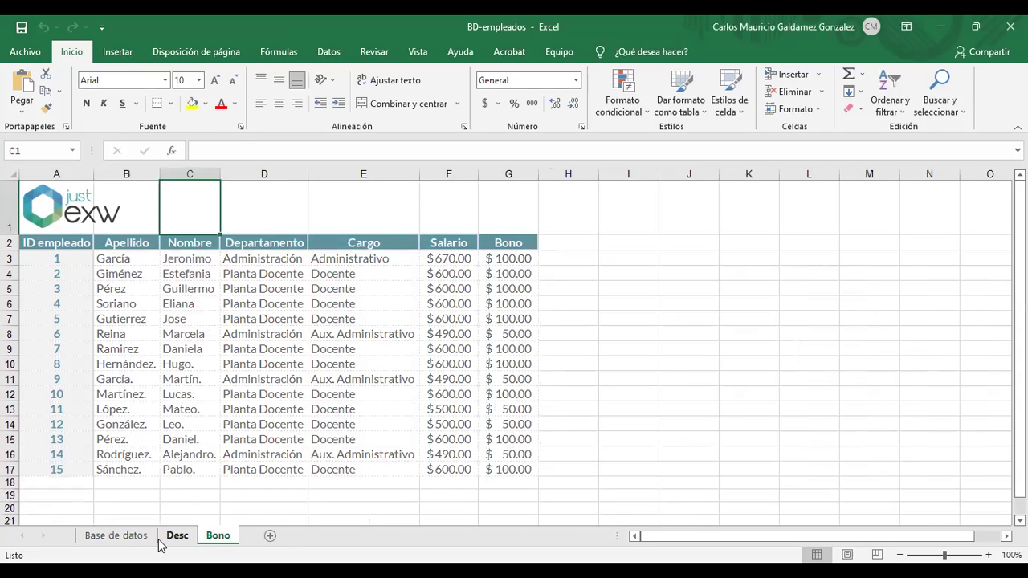
{"action": "left_click", "coordinate": [120, 537]}
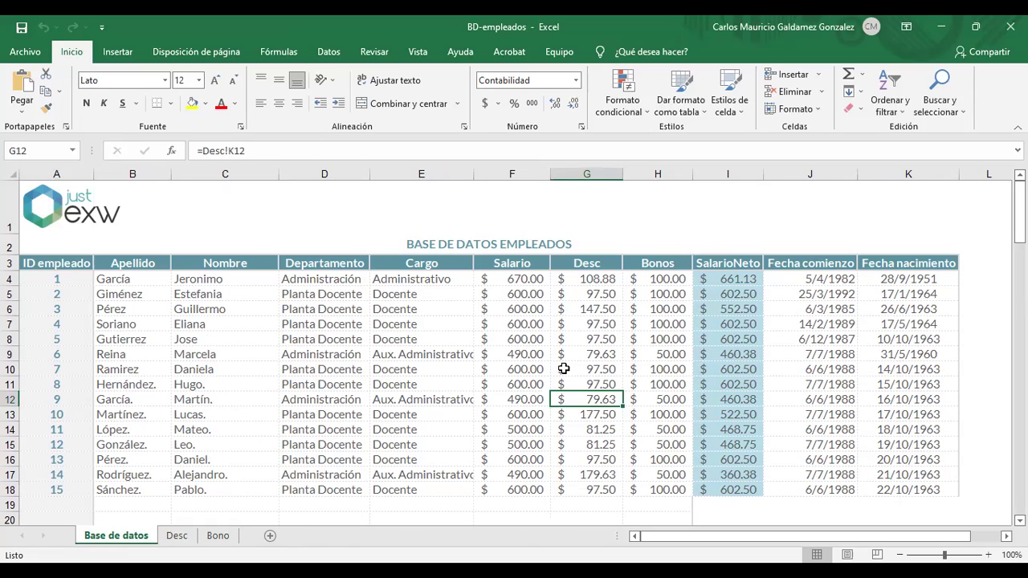
{"action": "mouse_move", "coordinate": [56, 279]}
{"action": "left_mouse_down"}
{"action": "mouse_move", "coordinate": [390, 443]}
{"action": "mouse_move", "coordinate": [416, 488]}
{"action": "left_mouse_up"}
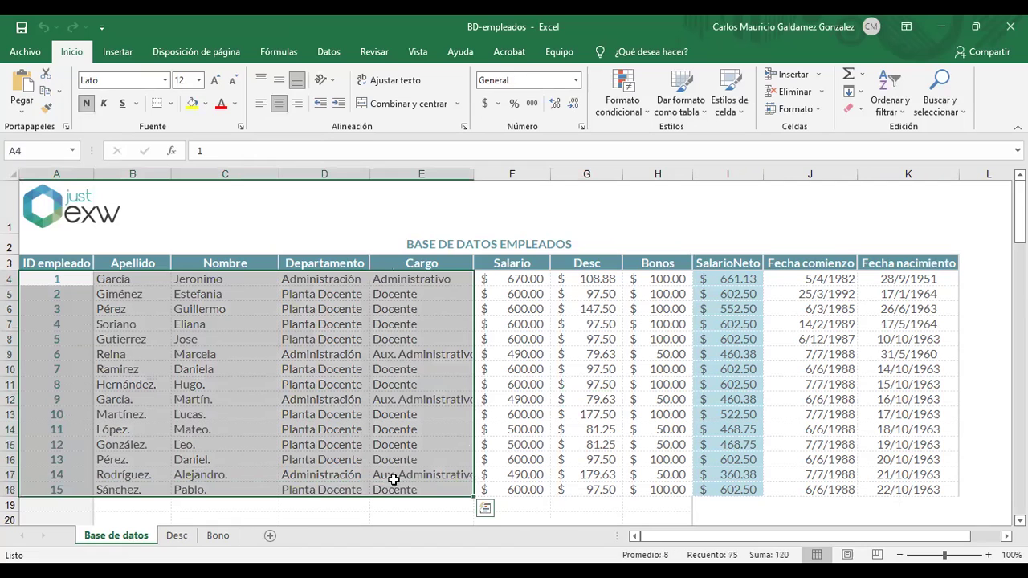
{"action": "left_click_drag", "start_coordinate": [113, 278], "coordinate": [514, 487]}
{"action": "left_click_drag", "start_coordinate": [586, 278], "coordinate": [590, 490]}
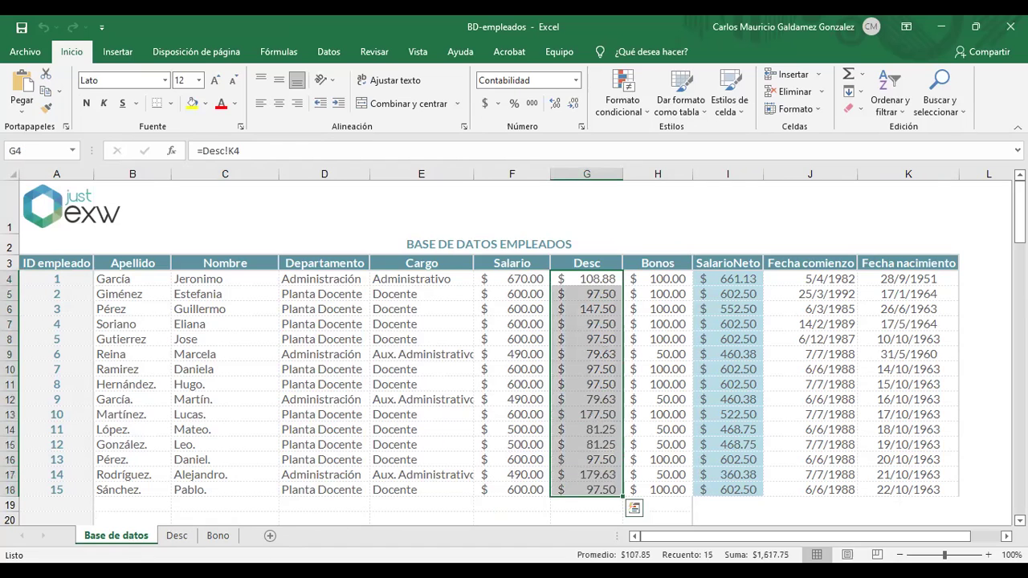
{"action": "left_click", "coordinate": [178, 535]}
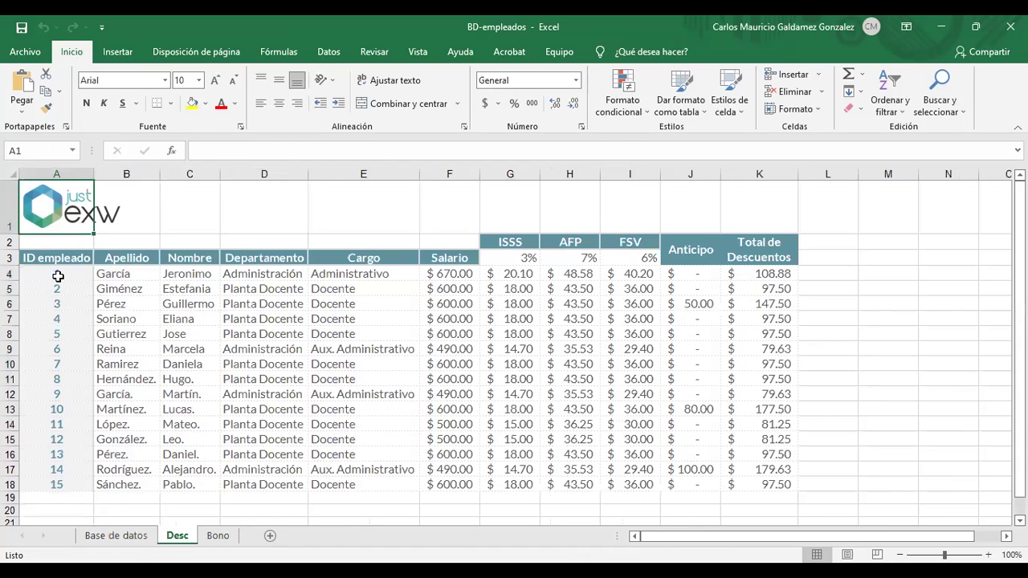
{"action": "left_click_drag", "start_coordinate": [56, 273], "coordinate": [410, 453]}
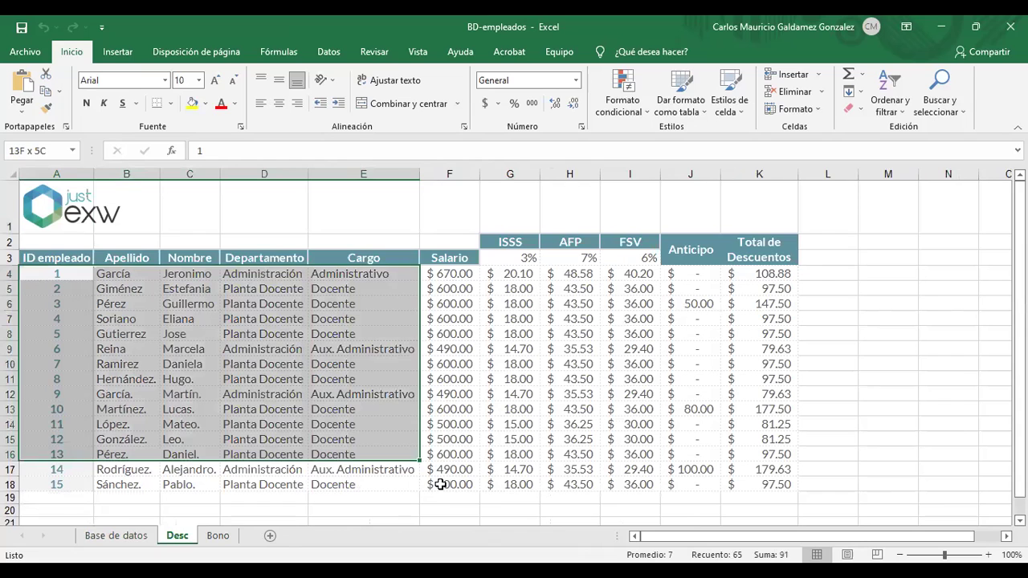
{"action": "left_click", "coordinate": [510, 255]}
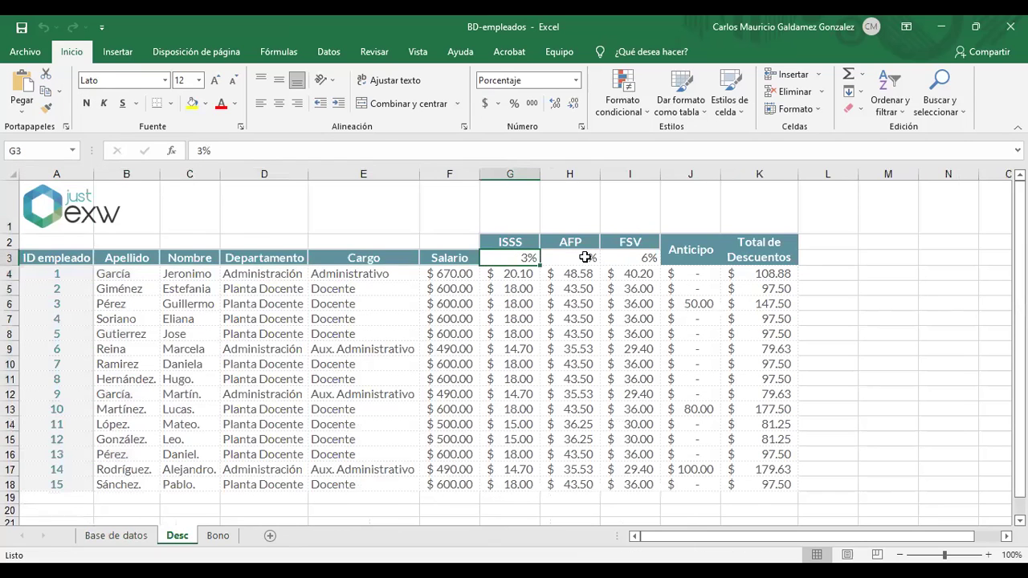
{"action": "key", "text": "Right"}
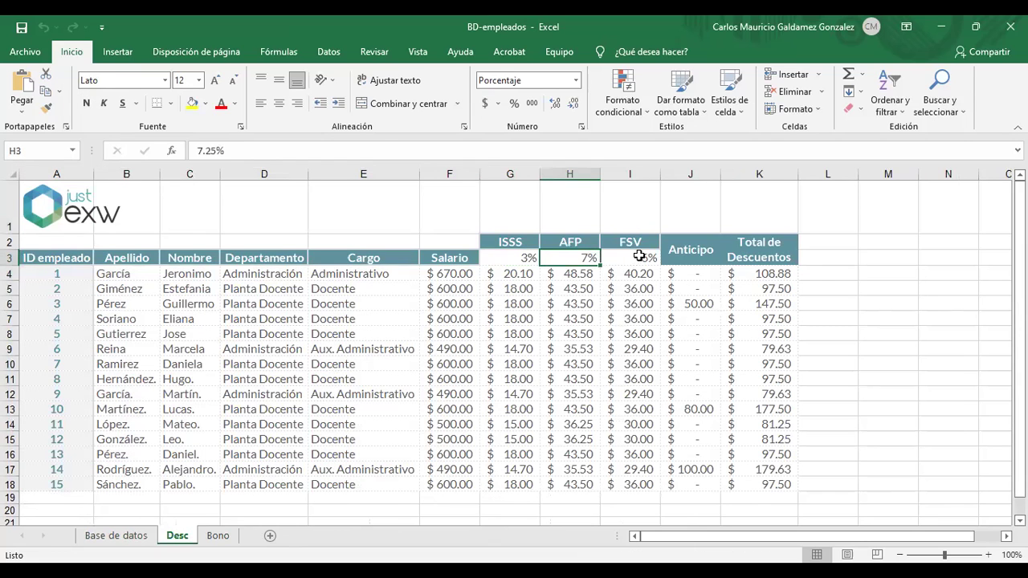
{"action": "left_click", "coordinate": [638, 256]}
{"action": "left_click", "coordinate": [684, 240]}
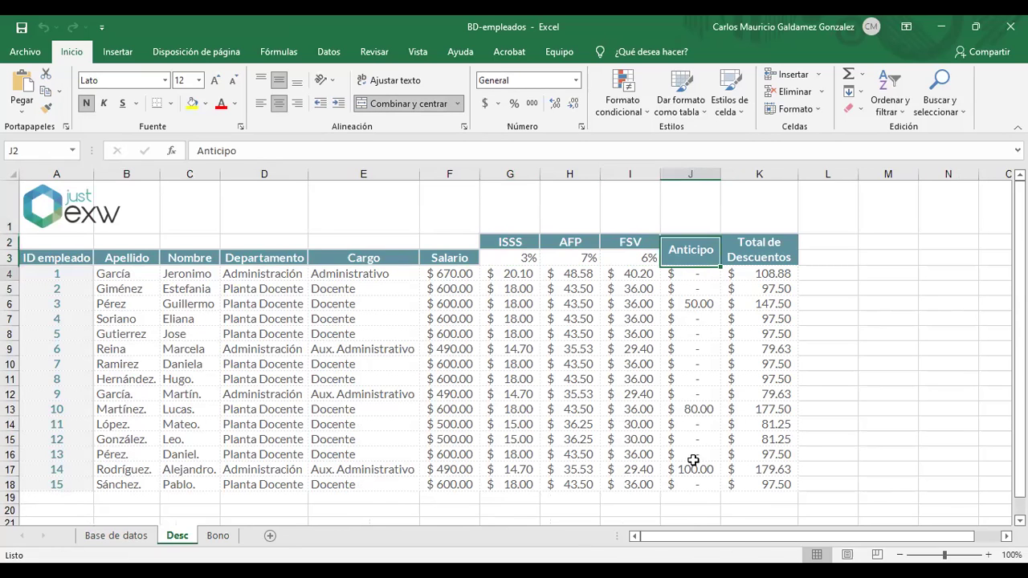
{"action": "left_click_drag", "start_coordinate": [691, 274], "coordinate": [679, 490]}
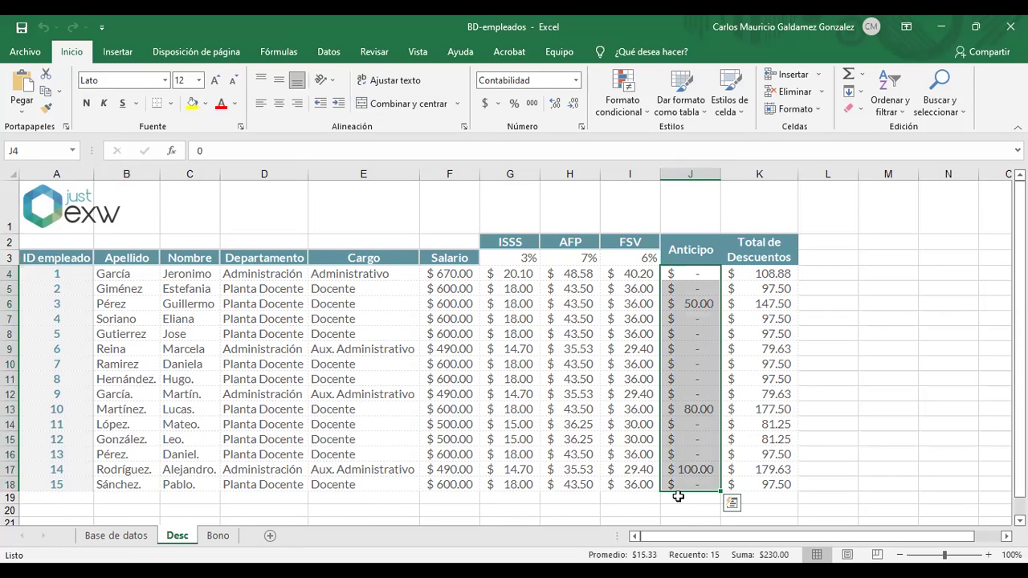
{"action": "left_click_drag", "start_coordinate": [761, 273], "coordinate": [779, 484]}
{"action": "mouse_move", "coordinate": [507, 273]}
{"action": "left_mouse_down"}
{"action": "mouse_move", "coordinate": [626, 449]}
{"action": "mouse_move", "coordinate": [624, 484]}
{"action": "left_mouse_up"}
{"action": "left_click_drag", "start_coordinate": [763, 273], "coordinate": [767, 484]}
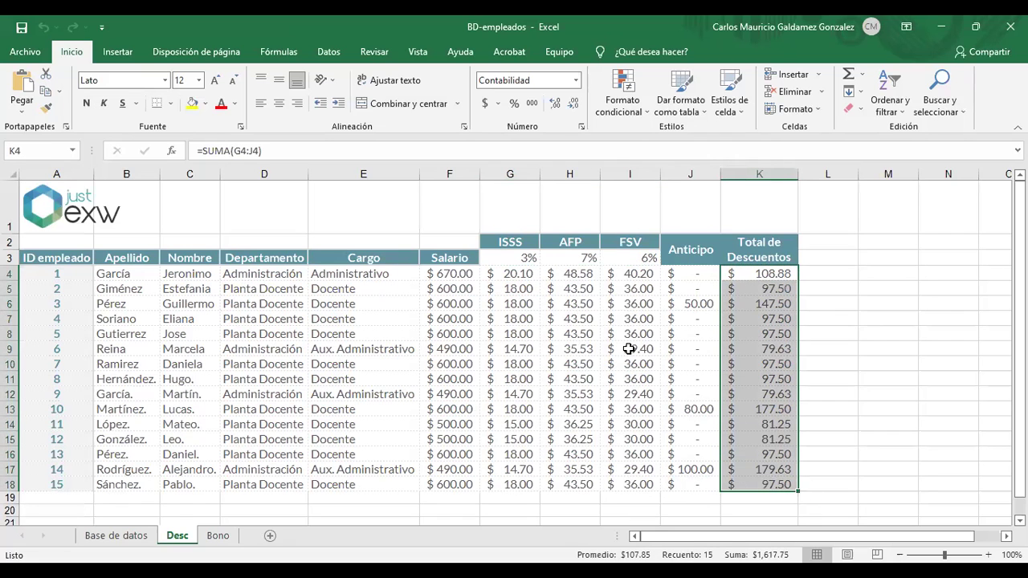
{"action": "left_click", "coordinate": [141, 536]}
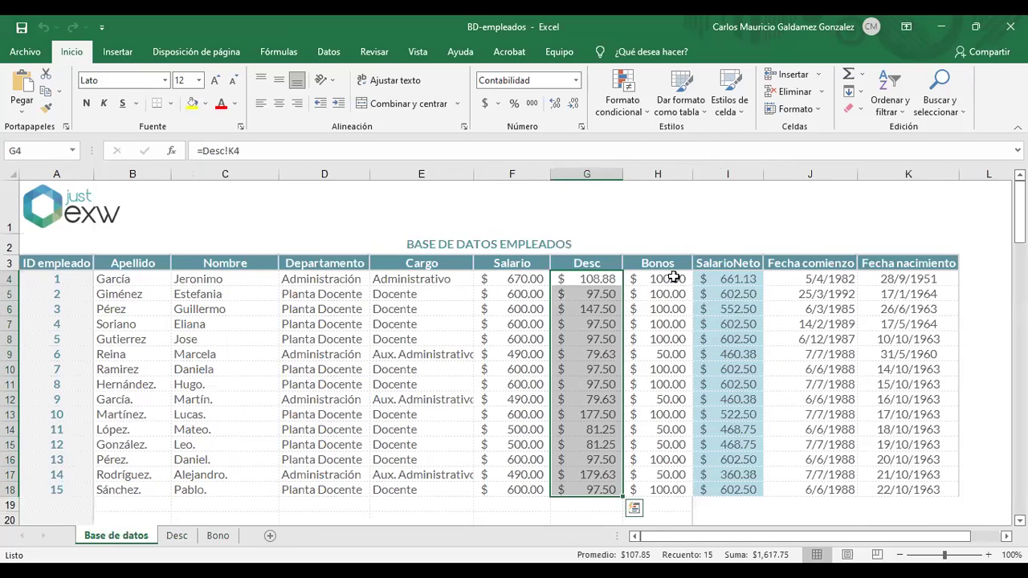
{"action": "left_click", "coordinate": [215, 541]}
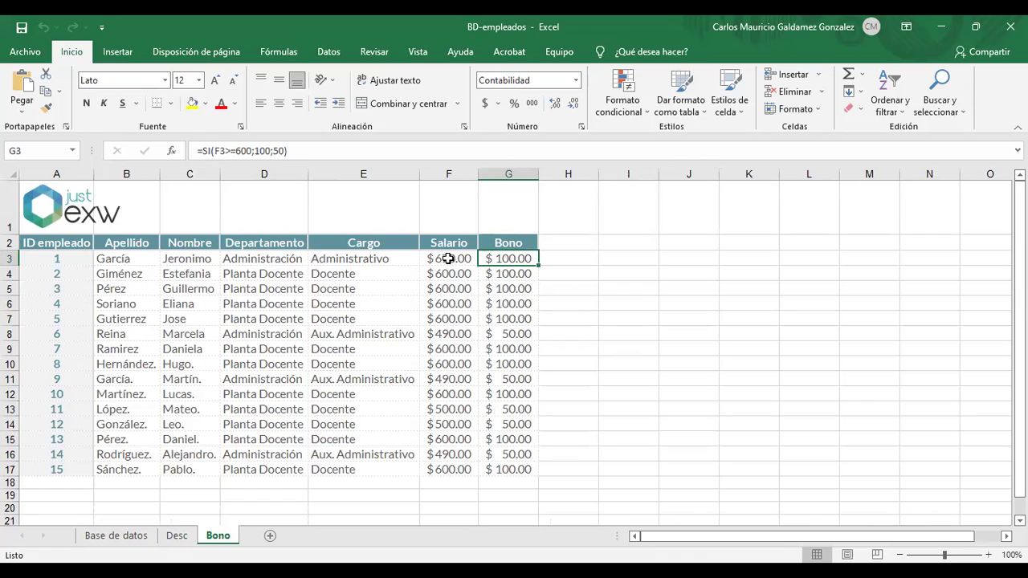
{"action": "left_click_drag", "start_coordinate": [506, 257], "coordinate": [509, 469]}
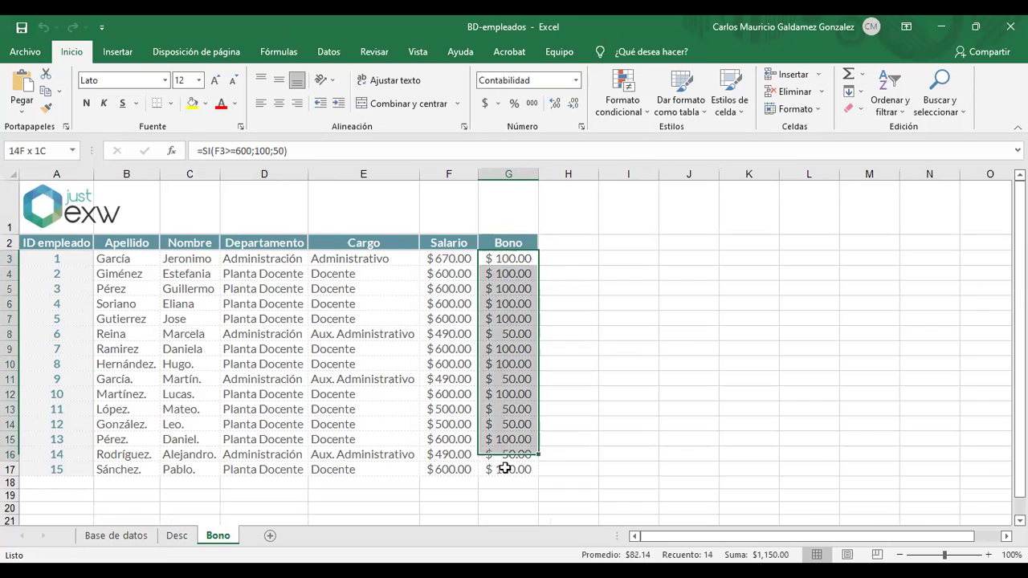
{"action": "left_click", "coordinate": [454, 255]}
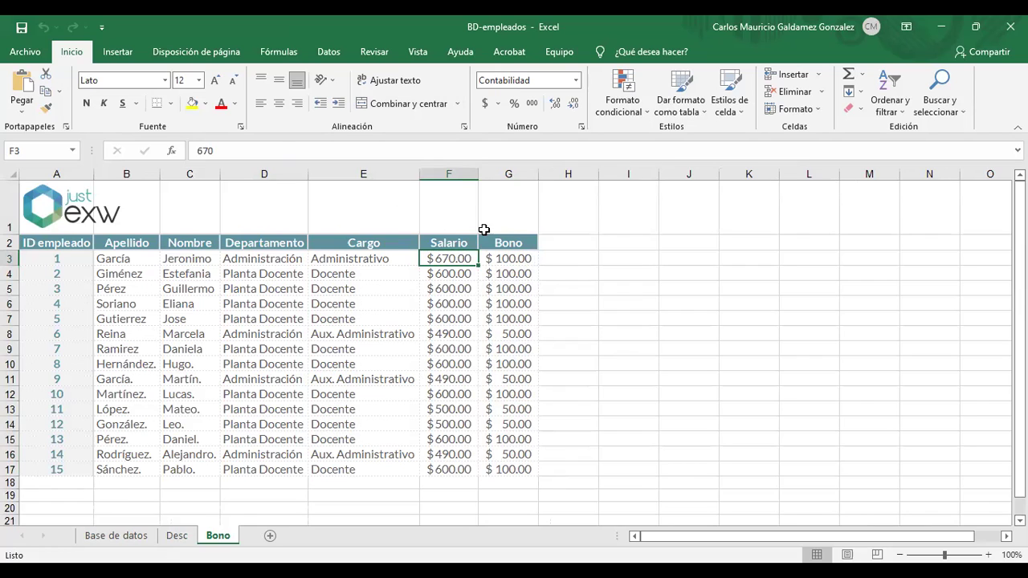
{"action": "left_click", "coordinate": [510, 259]}
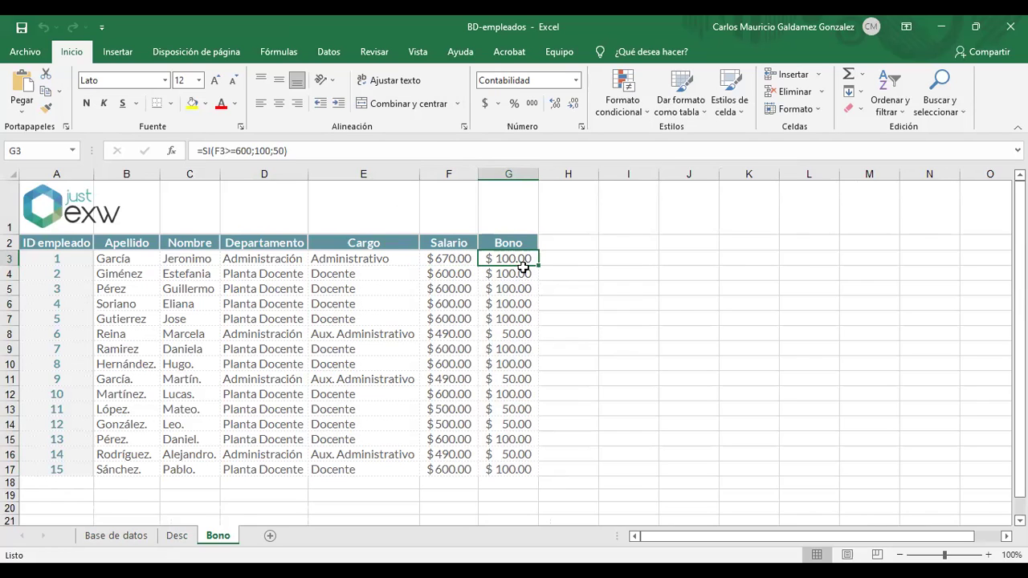
{"action": "left_click_drag", "start_coordinate": [494, 335], "coordinate": [506, 455]}
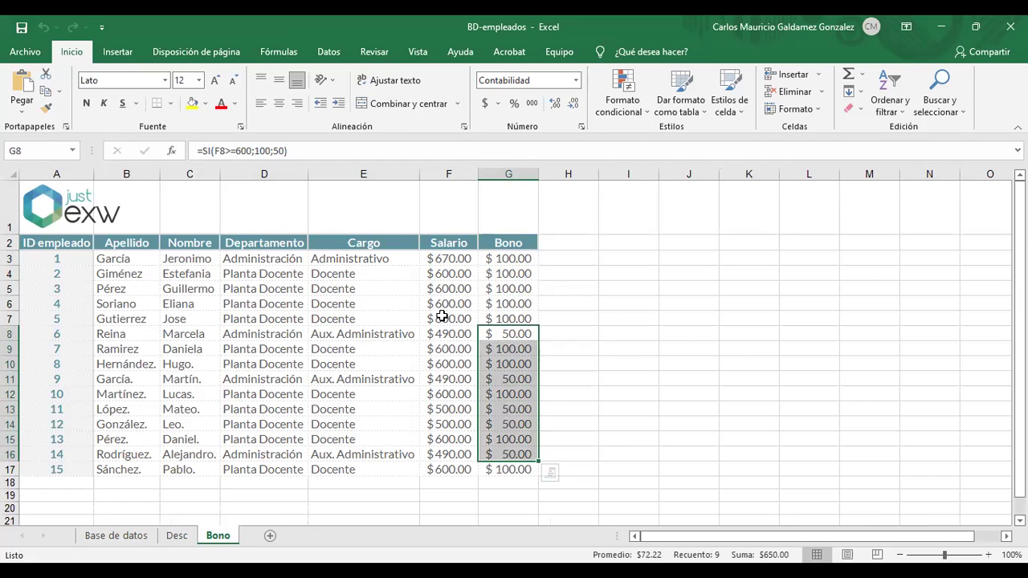
{"action": "left_click_drag", "start_coordinate": [508, 258], "coordinate": [505, 483]}
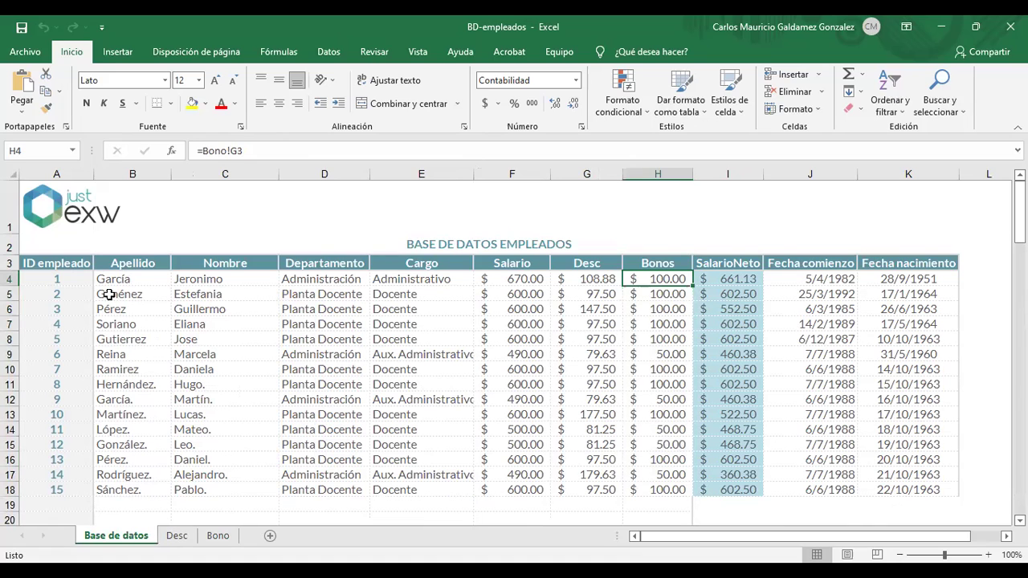
Inspect the =Bono!G3 bonus formula in cell H4.
{"action": "left_click_drag", "start_coordinate": [121, 294], "coordinate": [221, 324]}
{"action": "left_click", "coordinate": [316, 369]}
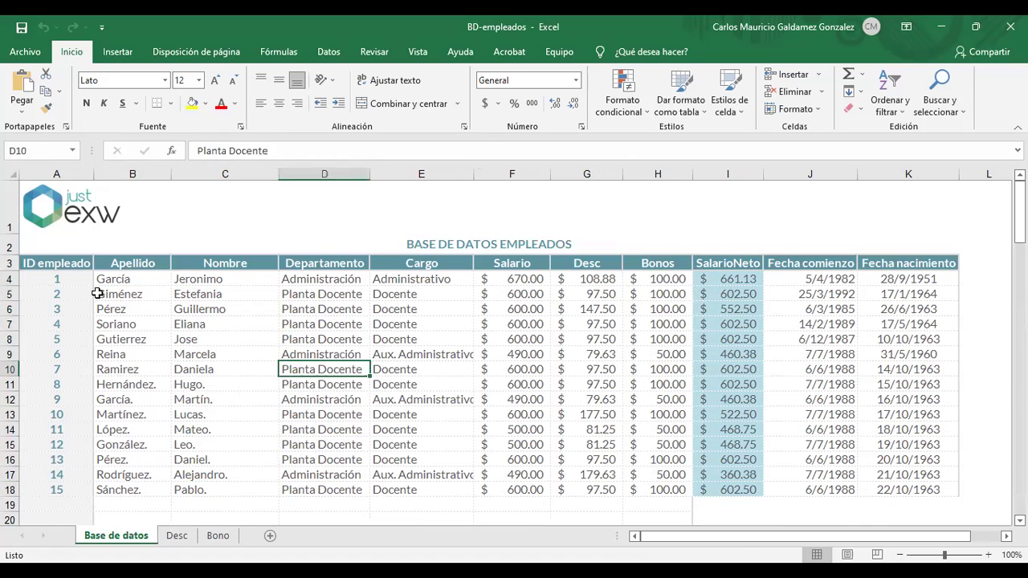
{"action": "left_click", "coordinate": [664, 278]}
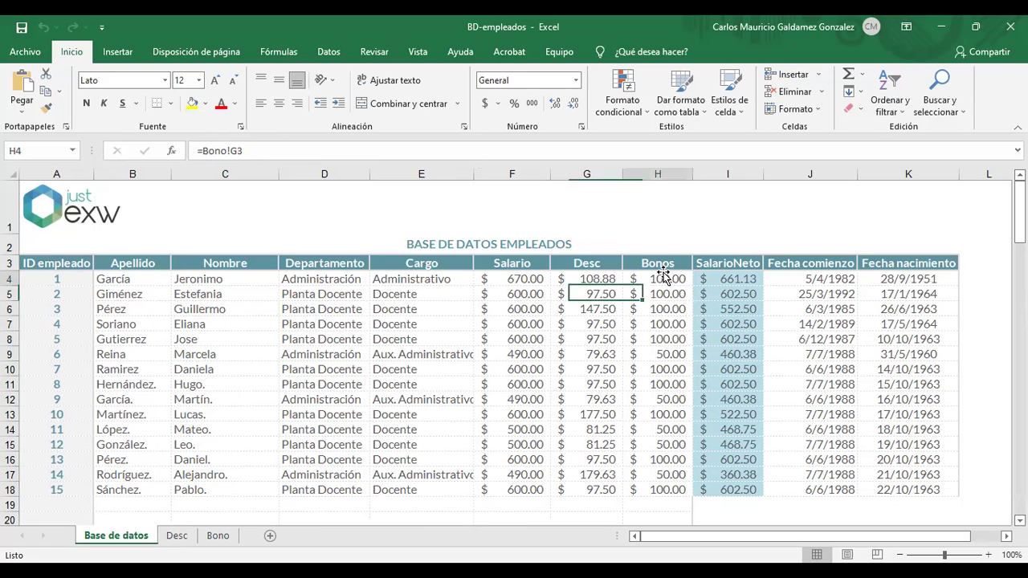
{"action": "left_click", "coordinate": [219, 151]}
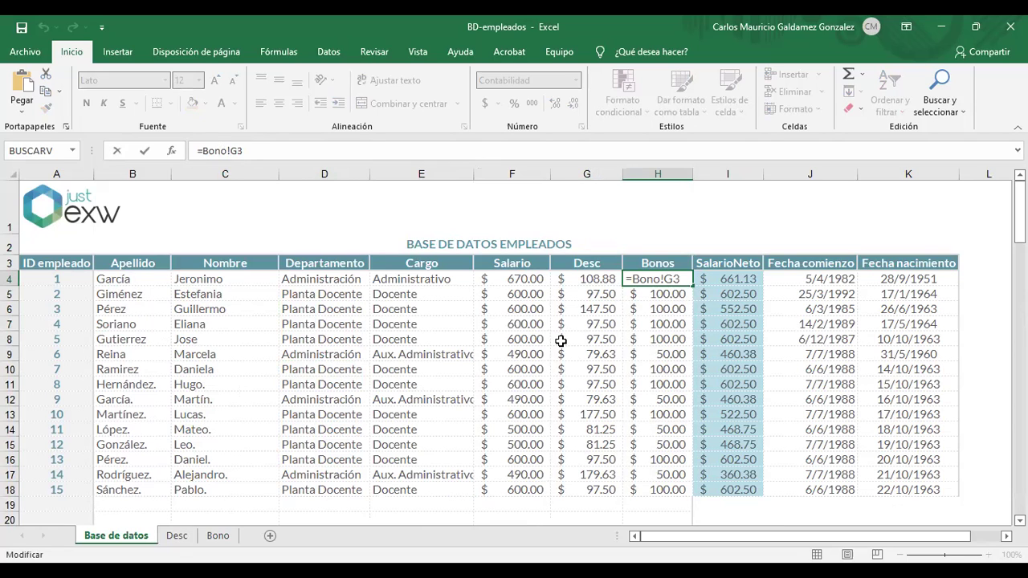
{"action": "key", "text": "Escape"}
Check the Desc sheet's total deductions, then select the Desc and Bonos values G4:H18.
{"action": "left_click", "coordinate": [176, 536]}
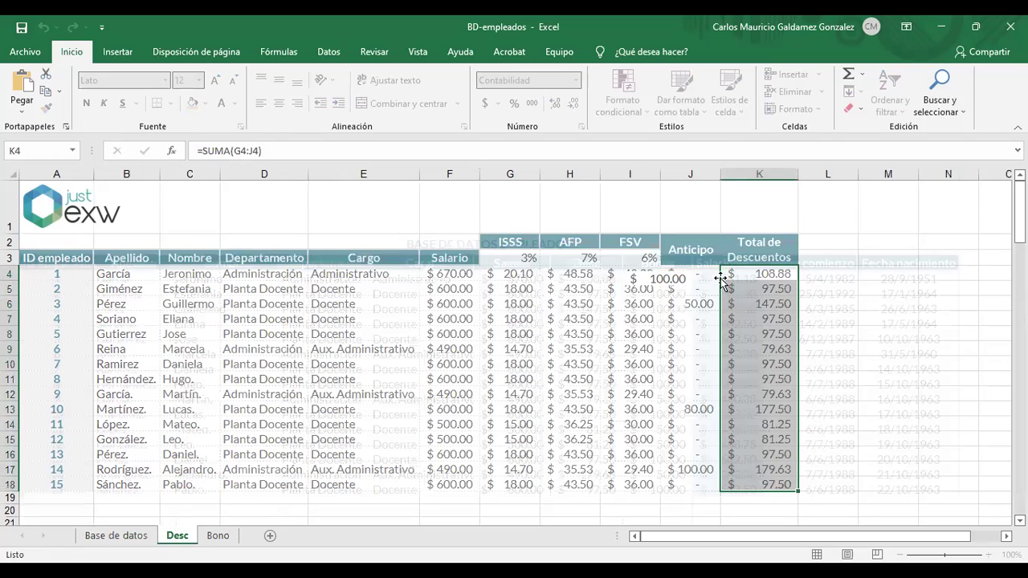
{"action": "left_click", "coordinate": [127, 535]}
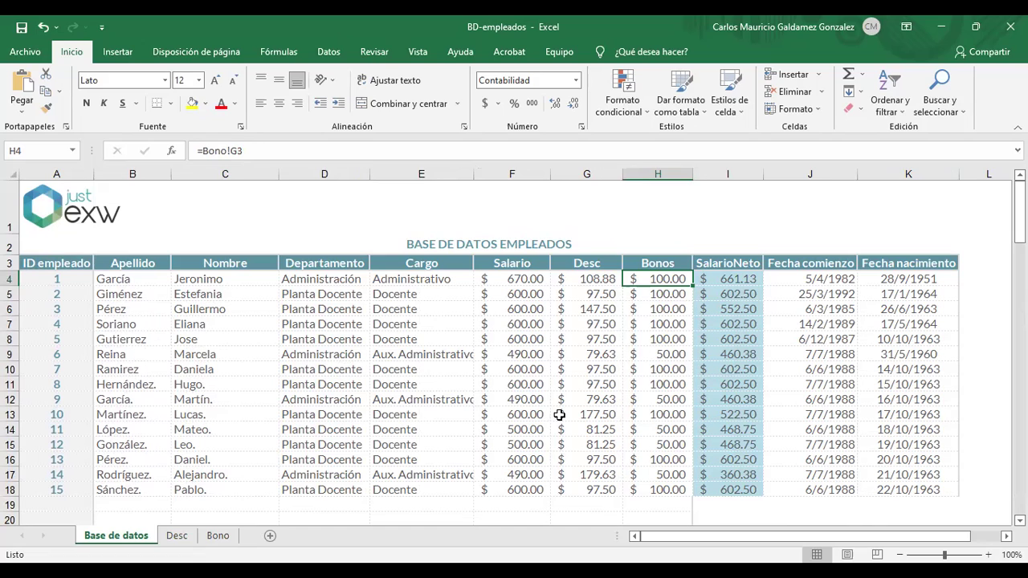
{"action": "left_click_drag", "start_coordinate": [584, 281], "coordinate": [662, 489]}
Clear G4:H18 and link G4 to the Desc sheet's total deductions with =Desc!K4.
{"action": "key", "text": "Delete"}
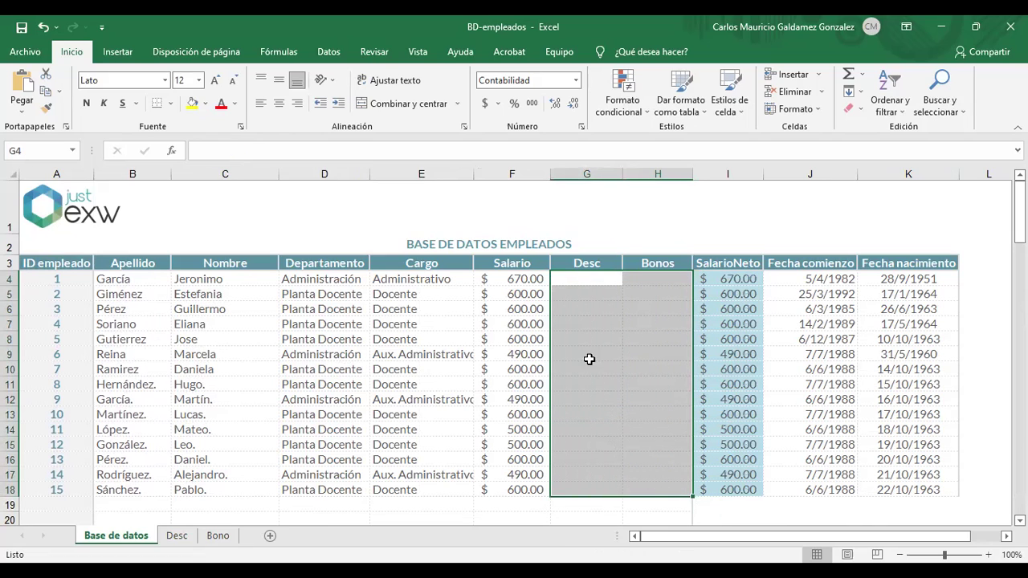
{"action": "left_click", "coordinate": [581, 285]}
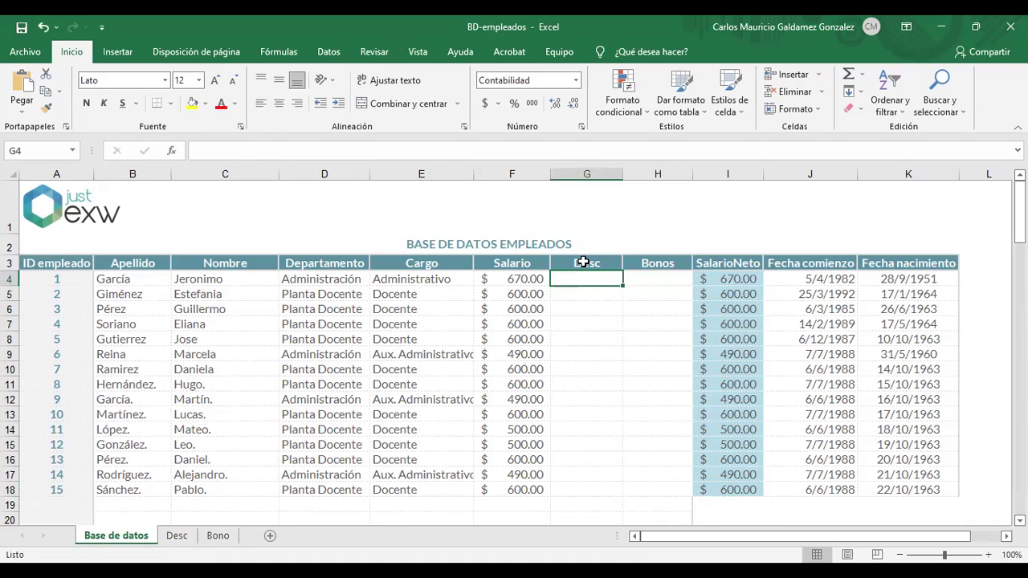
{"action": "left_click", "coordinate": [177, 537]}
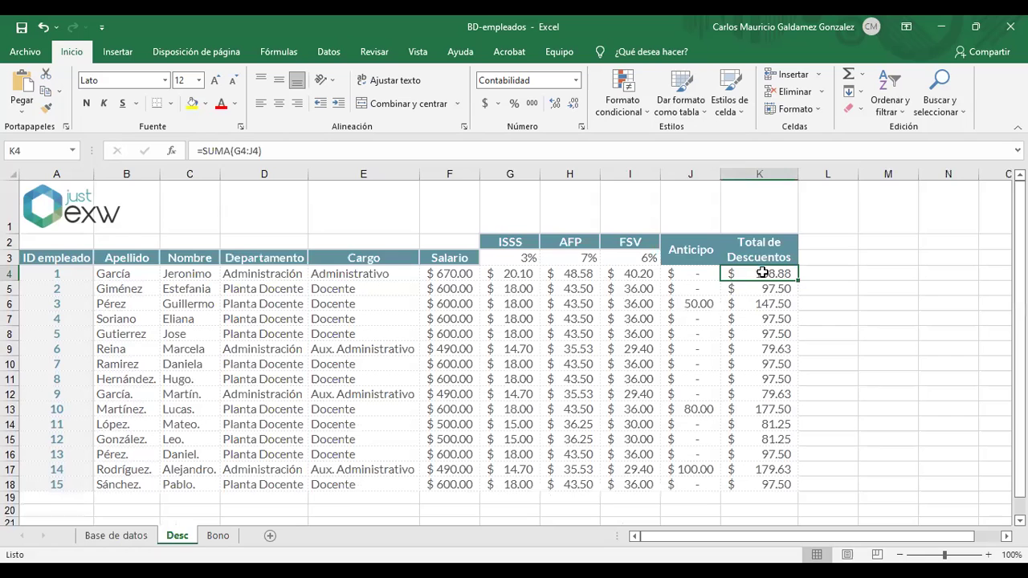
{"action": "left_click", "coordinate": [116, 536]}
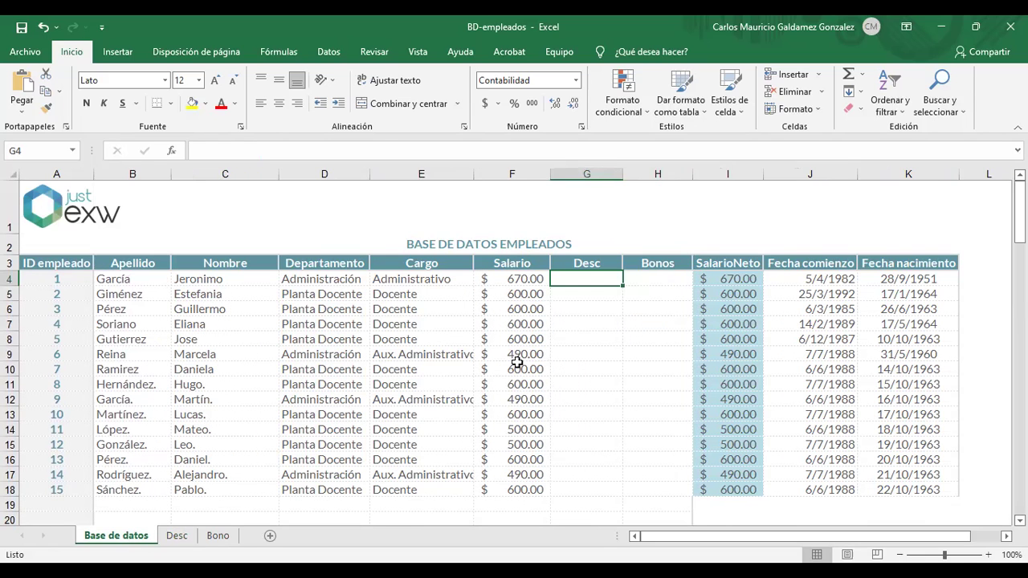
{"action": "type", "text": "="}
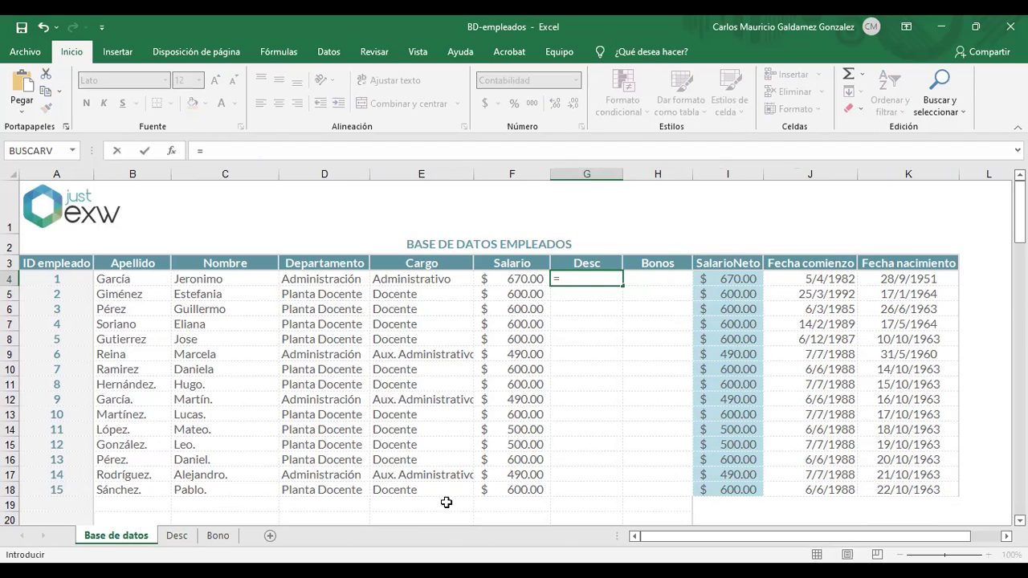
{"action": "left_click", "coordinate": [177, 536]}
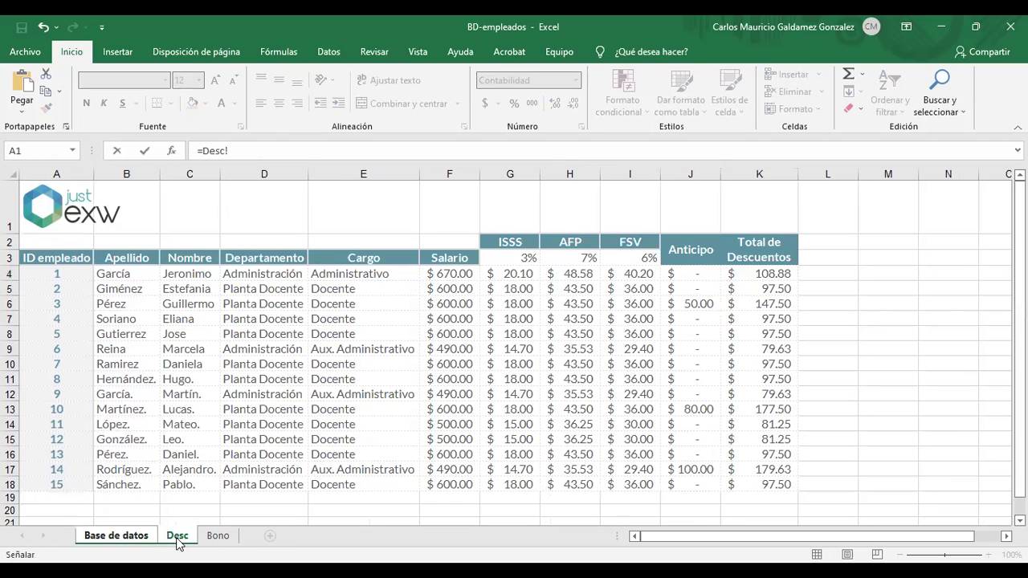
{"action": "left_click", "coordinate": [761, 275]}
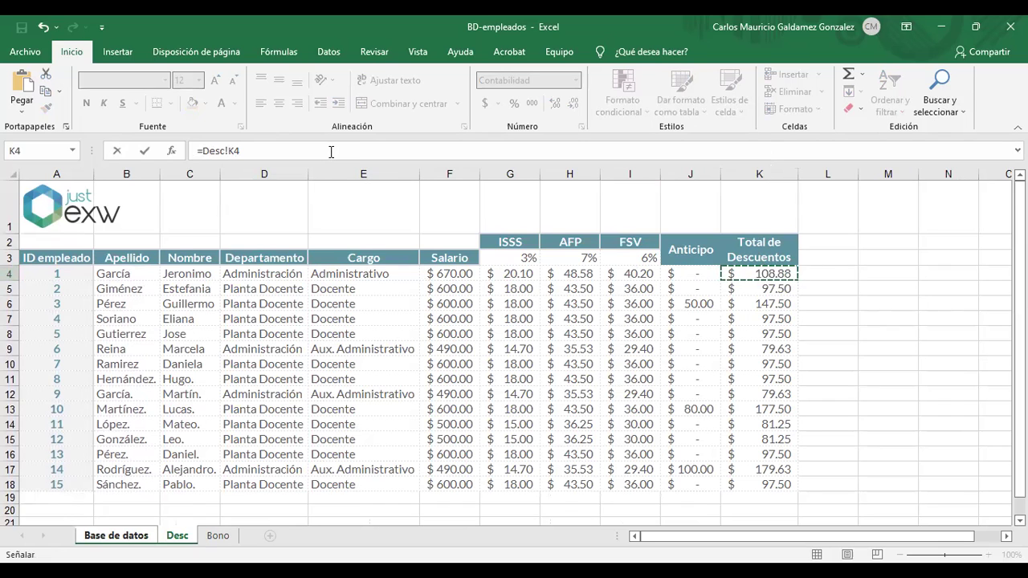
{"action": "key", "text": "Return"}
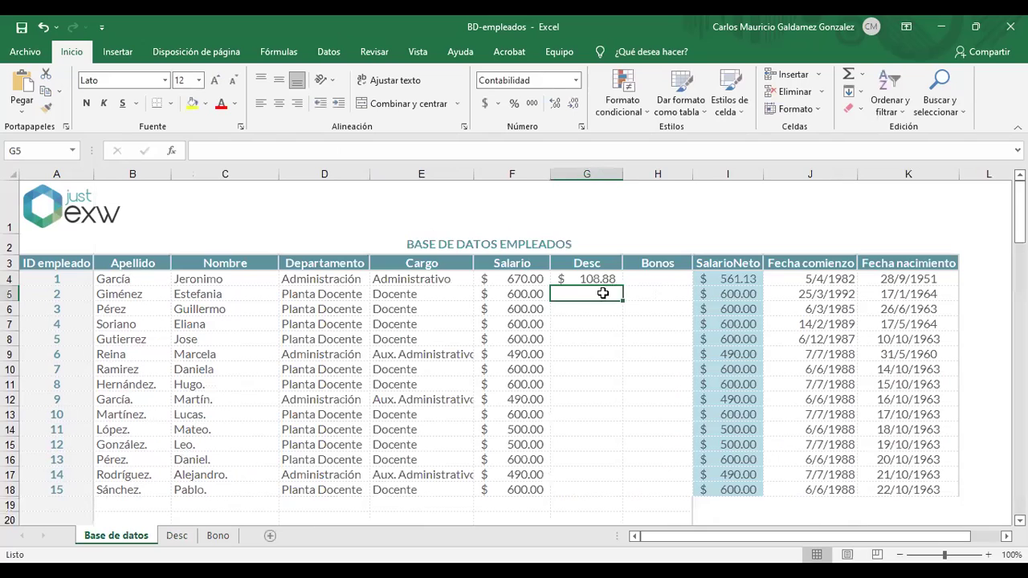
{"action": "key", "text": "Up"}
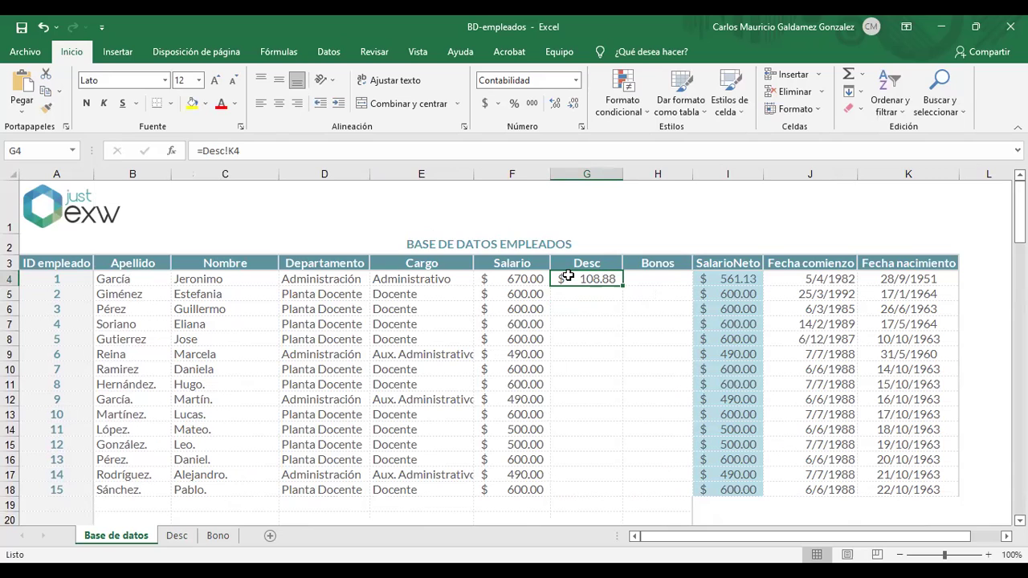
Remove and restore the Desc salary values F4:F18 to demonstrate SalarioNeto recalculating.
{"action": "left_click", "coordinate": [178, 536]}
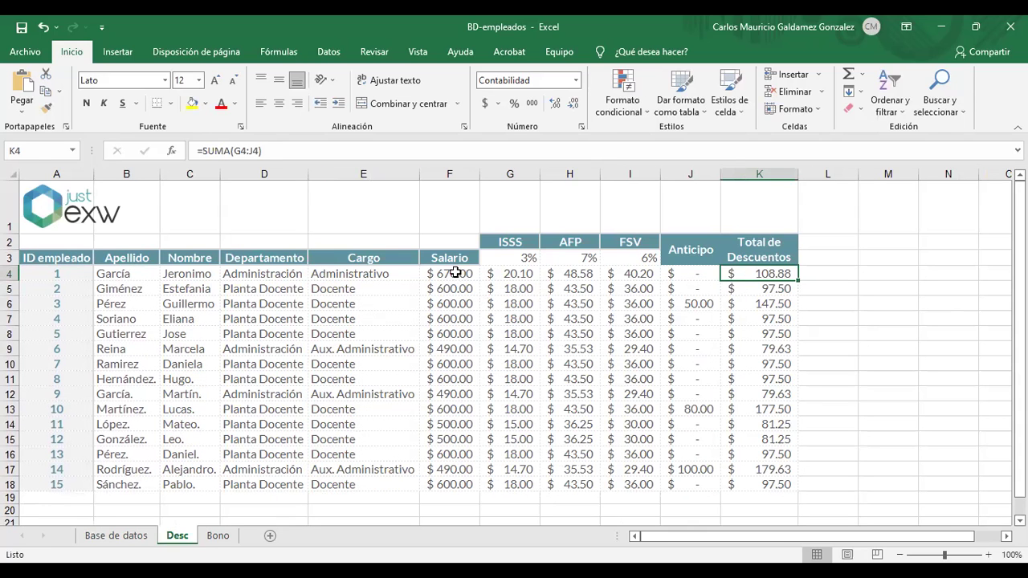
{"action": "left_click_drag", "start_coordinate": [452, 273], "coordinate": [458, 482]}
{"action": "key", "text": "Delete"}
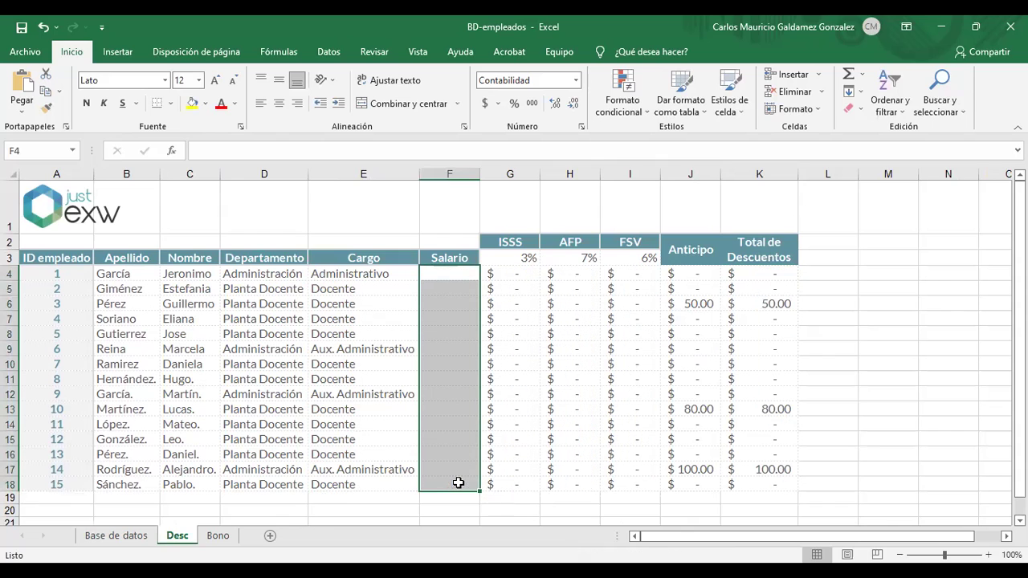
{"action": "left_click", "coordinate": [150, 537]}
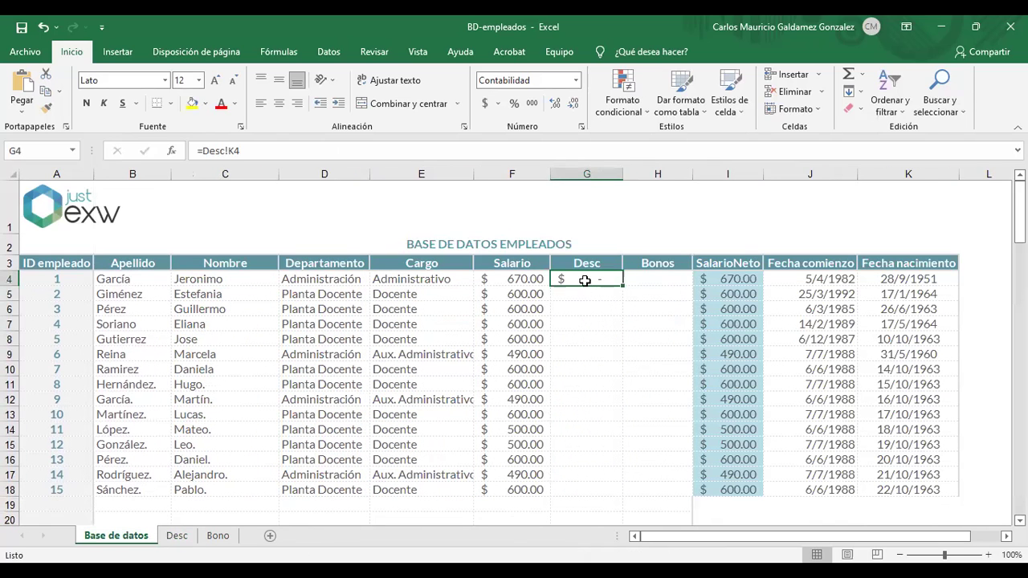
{"action": "left_click", "coordinate": [178, 536]}
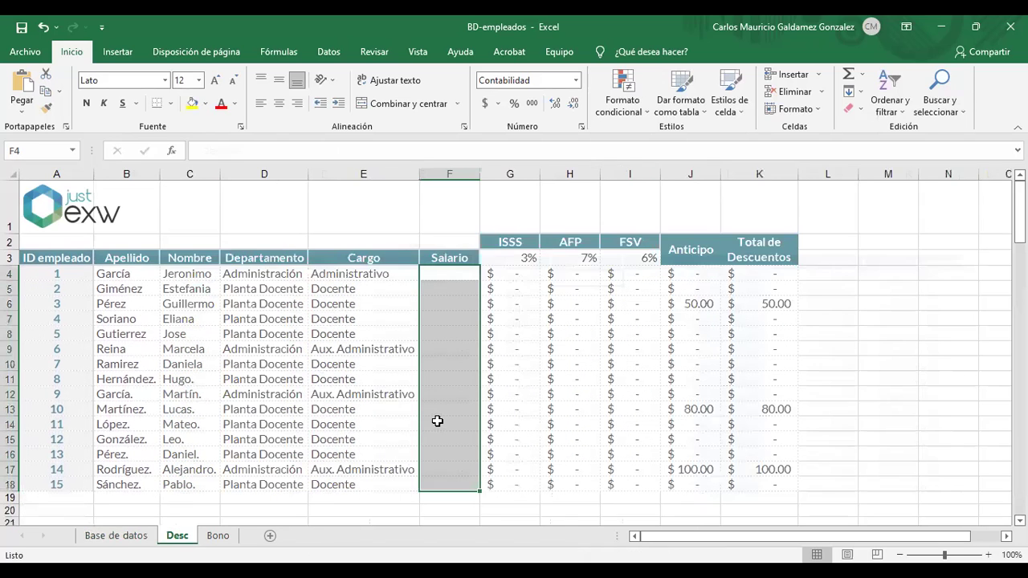
{"action": "key", "text": "ctrl+v"}
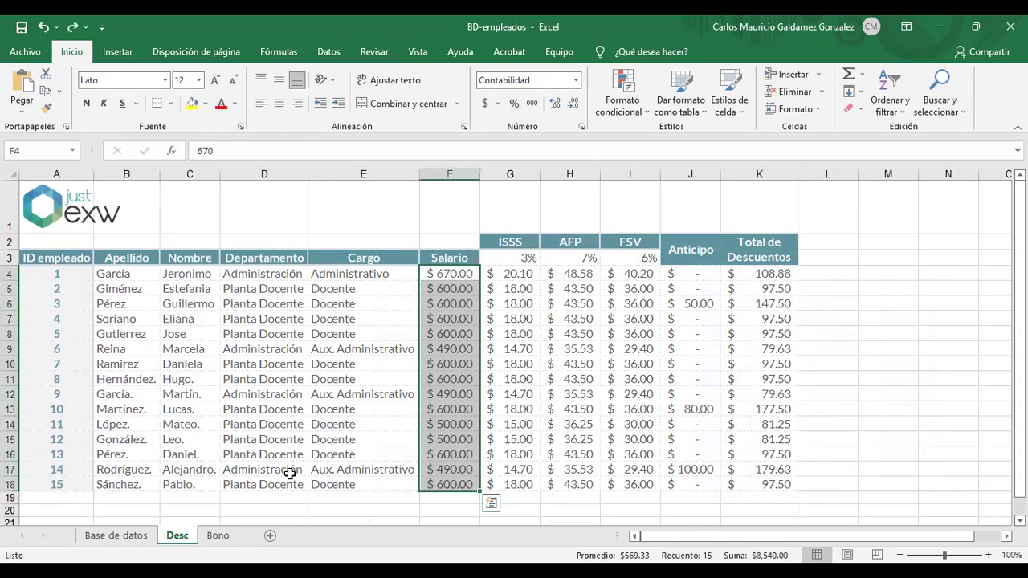
{"action": "key", "text": "ctrl+Page_Up"}
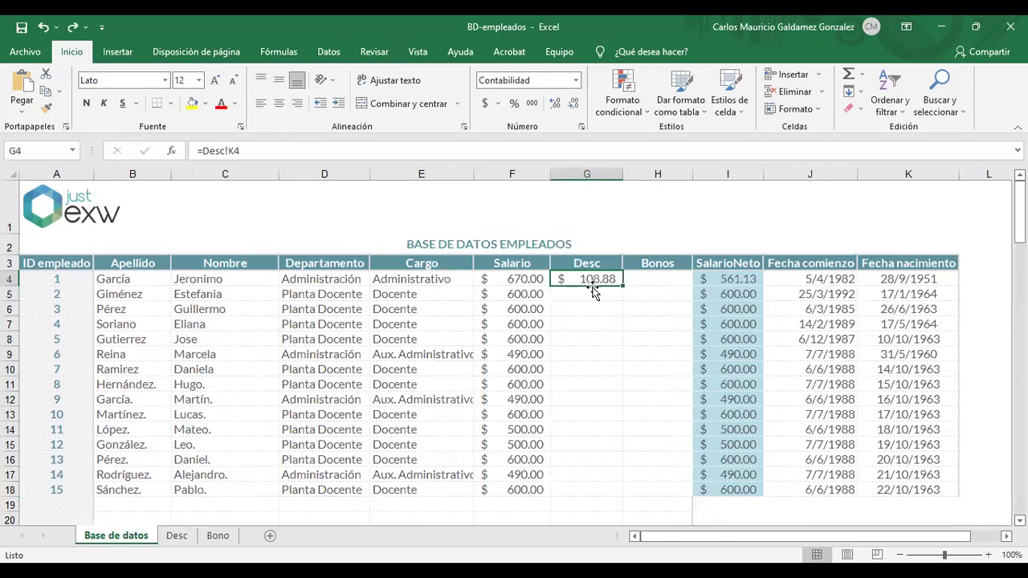
Link H4 to =Bono!G3 and fill the Desc and Bonos formulas down to row 18.
{"action": "left_click", "coordinate": [653, 275]}
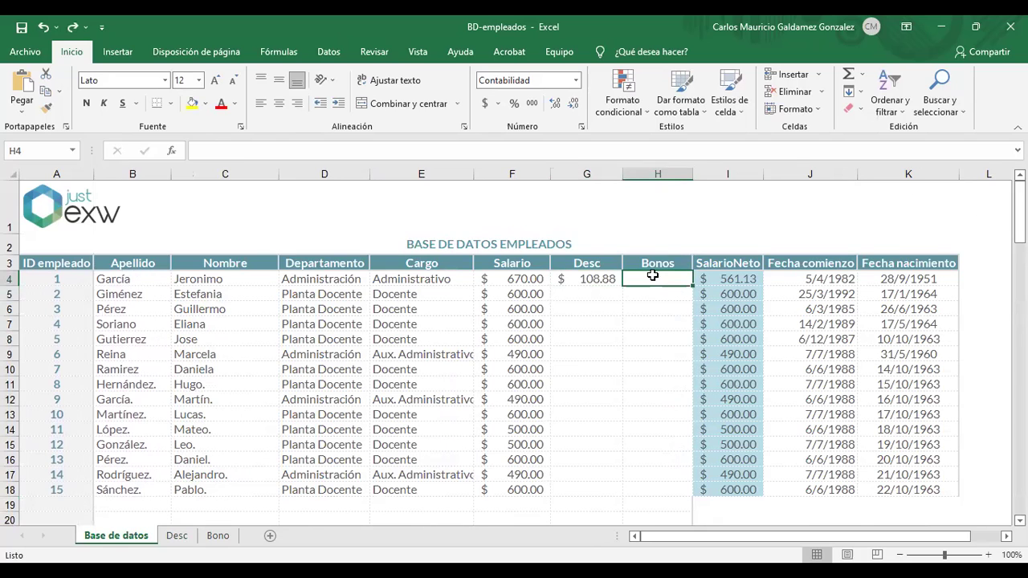
{"action": "type", "text": "="}
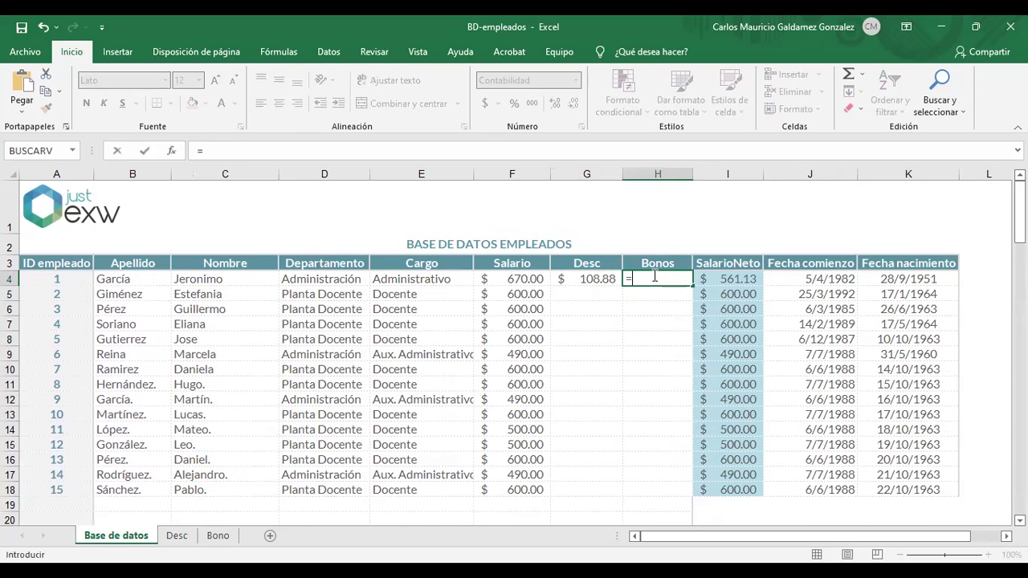
{"action": "left_click", "coordinate": [215, 537]}
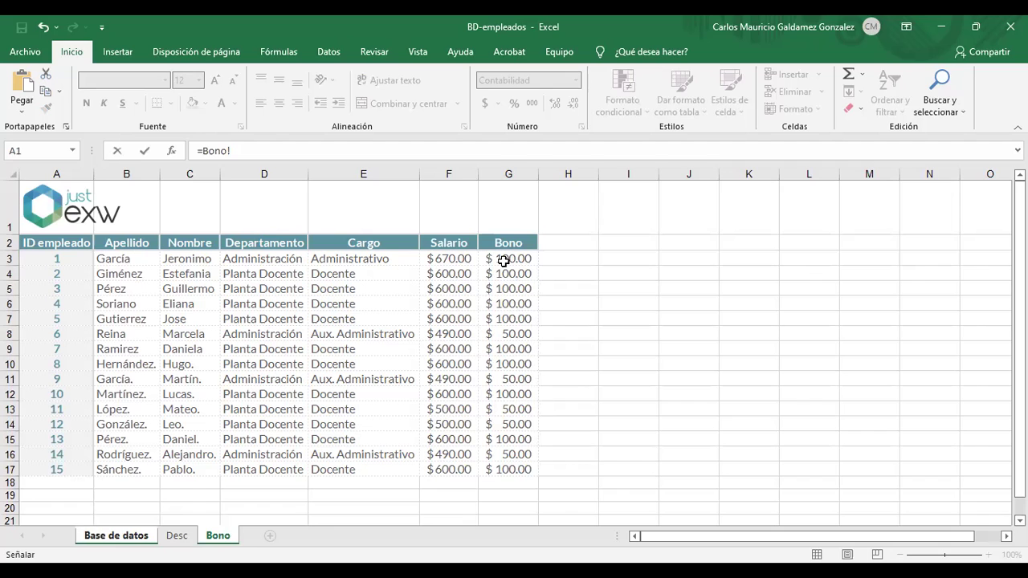
{"action": "left_click", "coordinate": [503, 261]}
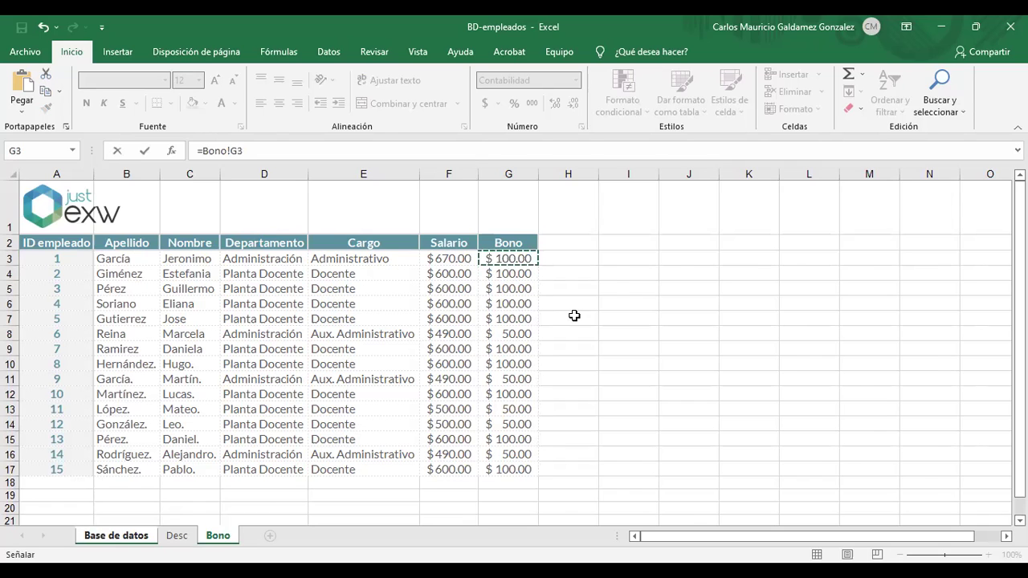
{"action": "key", "text": "Return"}
{"action": "mouse_move", "coordinate": [596, 277]}
{"action": "left_mouse_down"}
{"action": "mouse_move", "coordinate": [639, 275]}
{"action": "mouse_move", "coordinate": [668, 498]}
{"action": "left_mouse_up"}
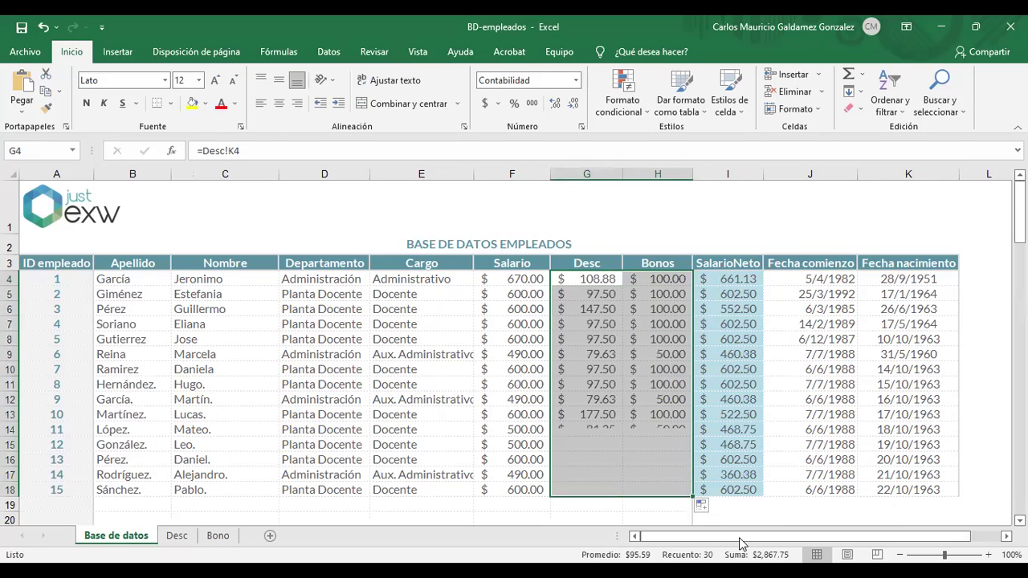
{"action": "left_click", "coordinate": [659, 368]}
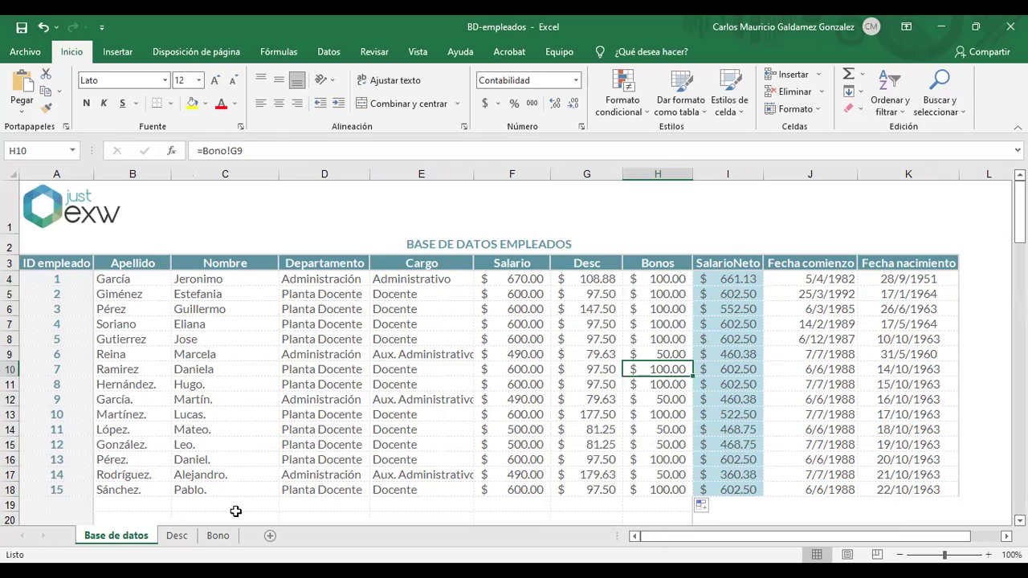
Flip between the Desc, Bono and Base de datos sheets to compare them.
{"action": "left_click", "coordinate": [183, 536]}
{"action": "left_click", "coordinate": [215, 536]}
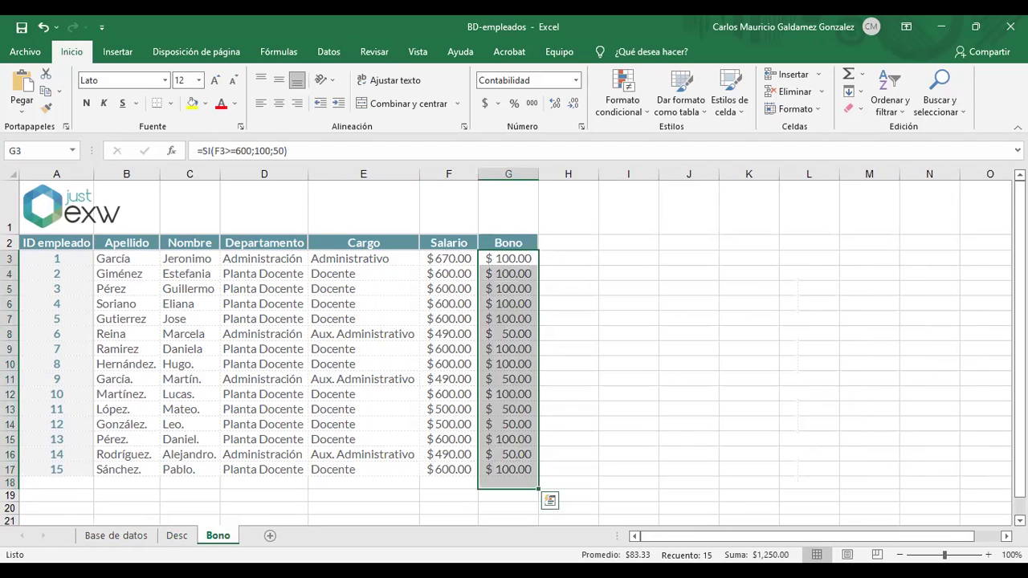
{"action": "left_click", "coordinate": [178, 538]}
{"action": "left_click", "coordinate": [129, 537]}
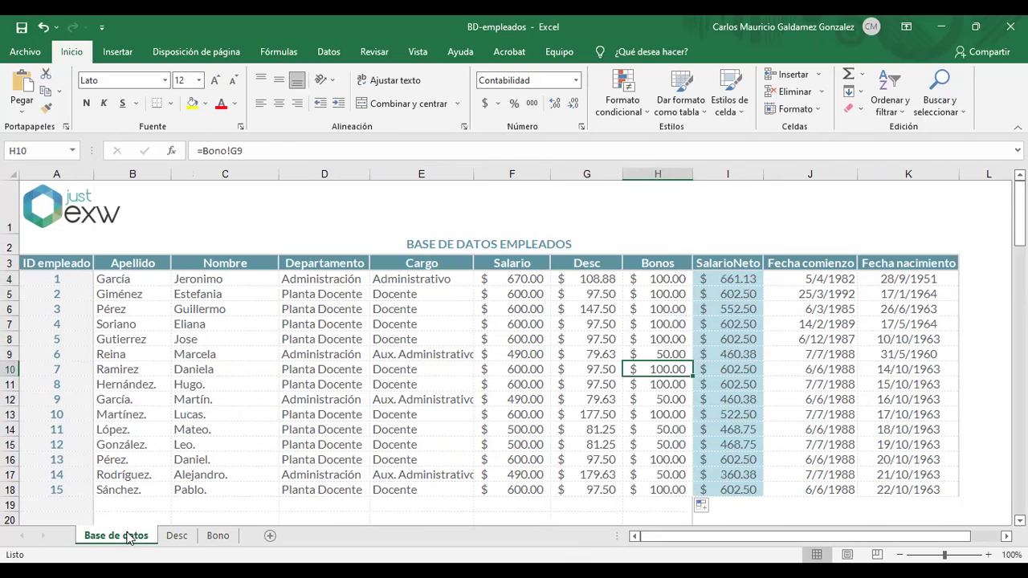
{"action": "left_click", "coordinate": [183, 541]}
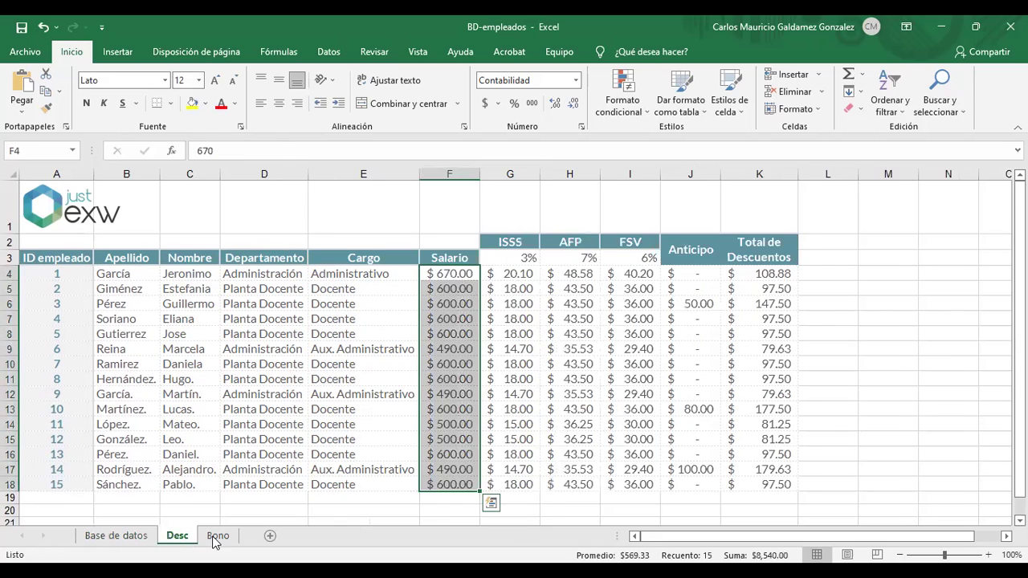
{"action": "left_click", "coordinate": [217, 536]}
{"action": "left_click", "coordinate": [134, 538]}
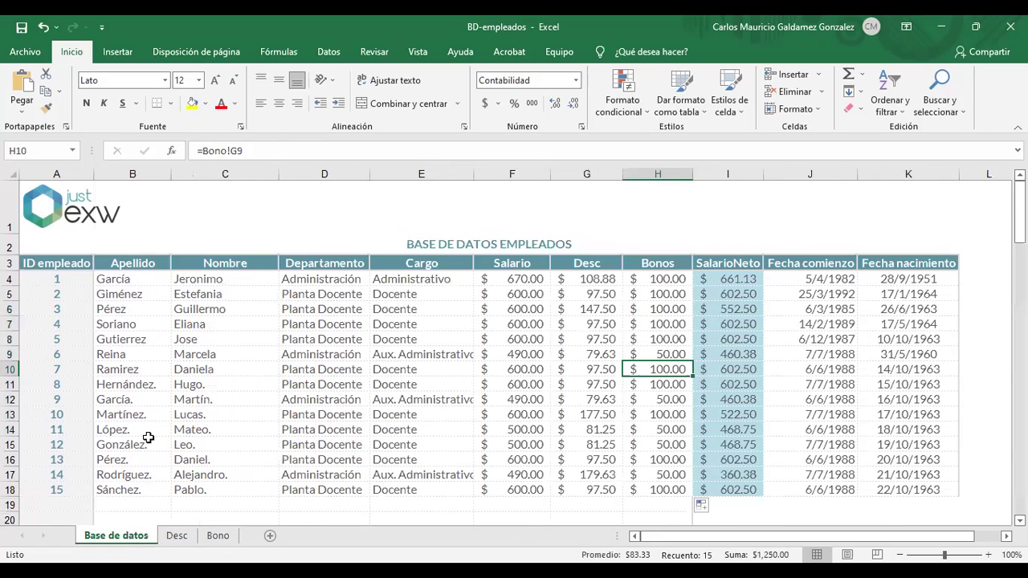
Select the surname-to-job-title cells B4:E14, glance at Desc, then select the logo and cell C1.
{"action": "left_click_drag", "start_coordinate": [110, 279], "coordinate": [442, 488]}
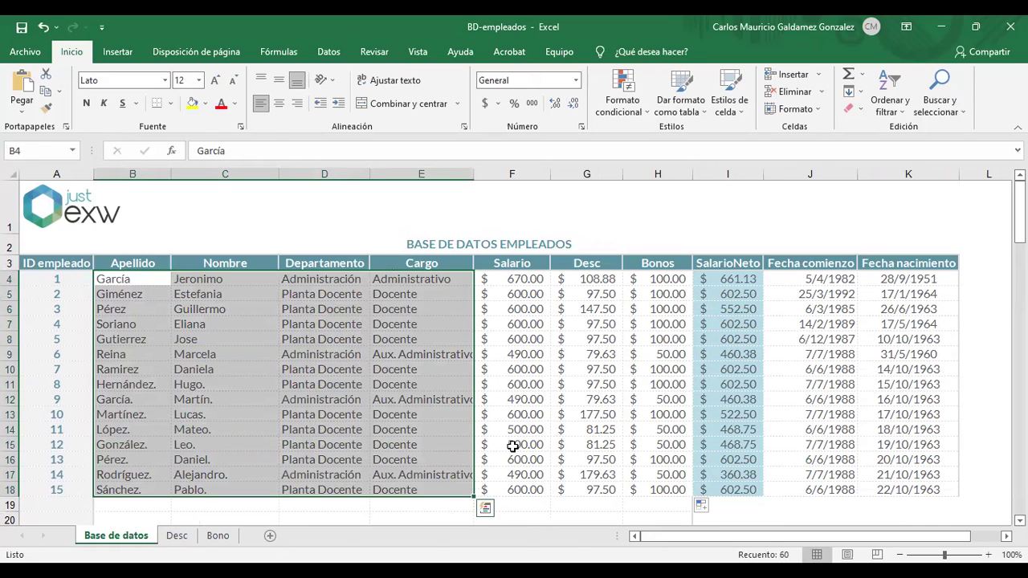
{"action": "left_click", "coordinate": [176, 536]}
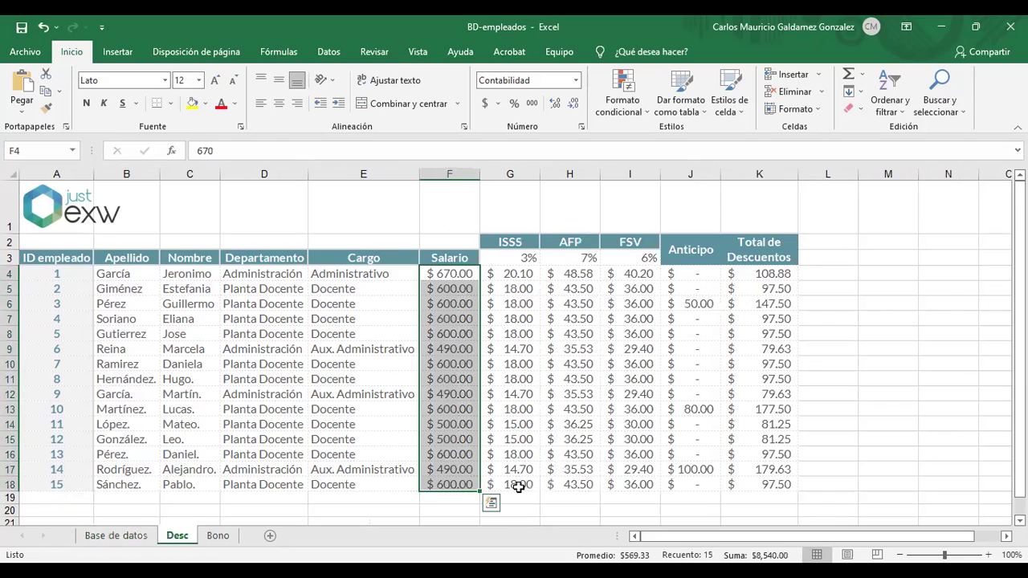
{"action": "left_click", "coordinate": [127, 535]}
{"action": "left_click", "coordinate": [323, 354]}
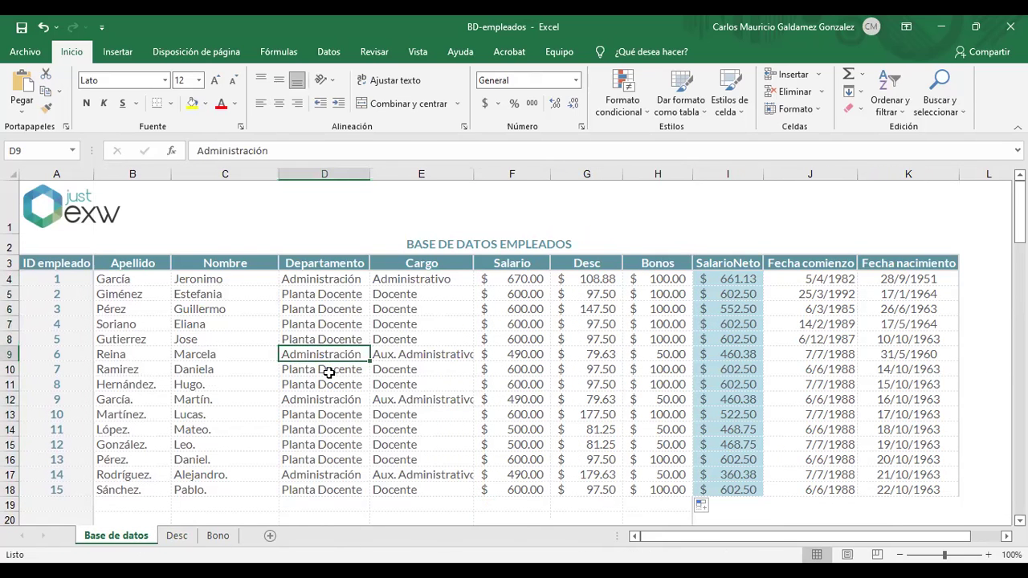
{"action": "left_click", "coordinate": [80, 219]}
{"action": "left_click", "coordinate": [177, 219]}
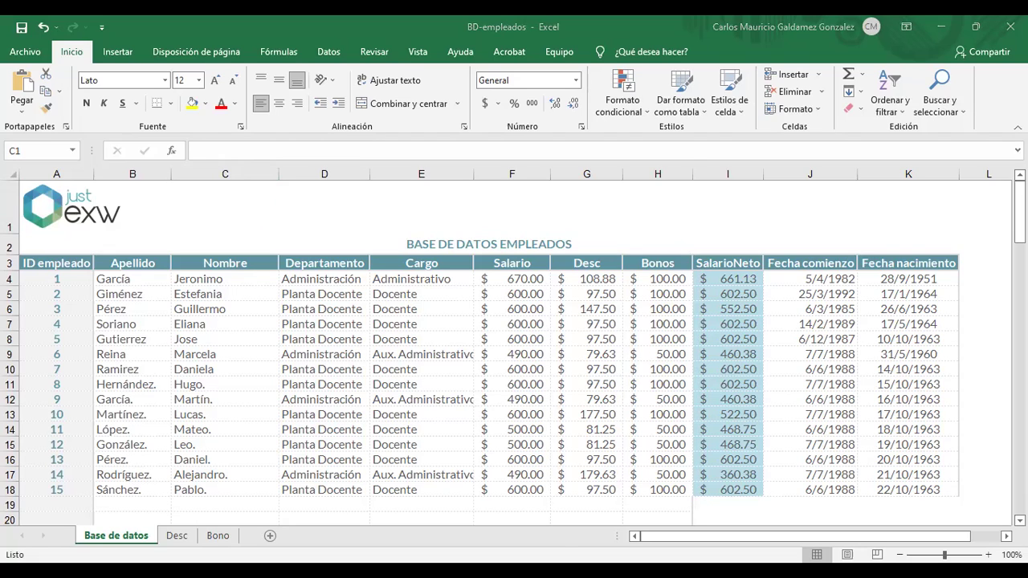
{"action": "left_click", "coordinate": [25, 53]}
{"action": "left_click", "coordinate": [45, 194]}
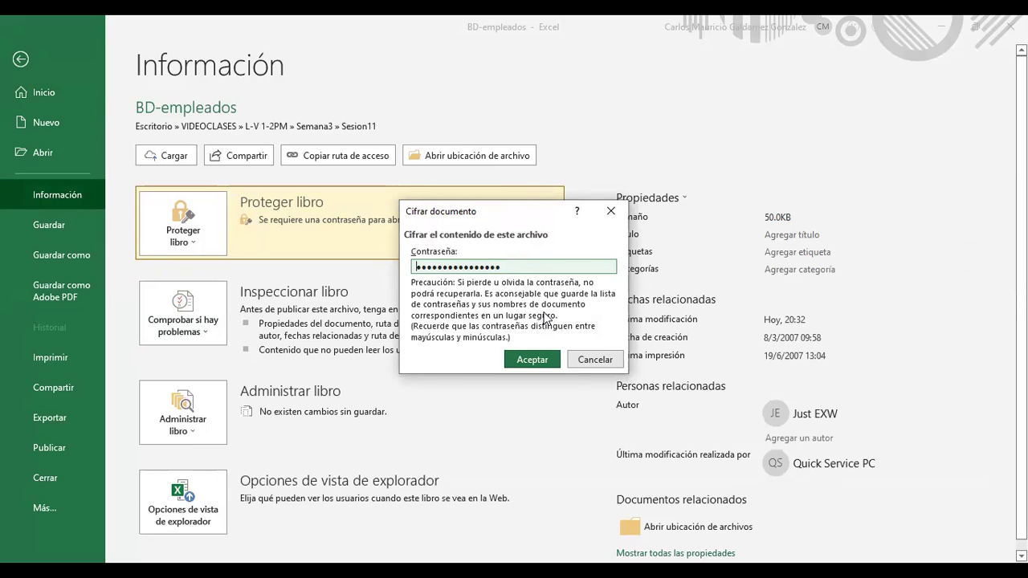
{"action": "key", "text": "Escape"}
{"action": "key", "text": "Escape"}
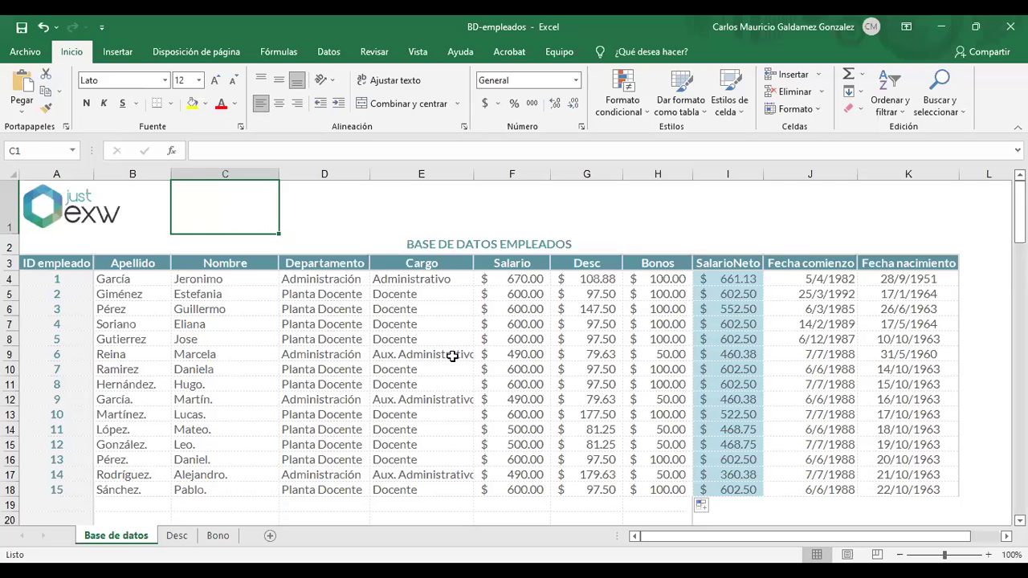
{"action": "left_click", "coordinate": [365, 340]}
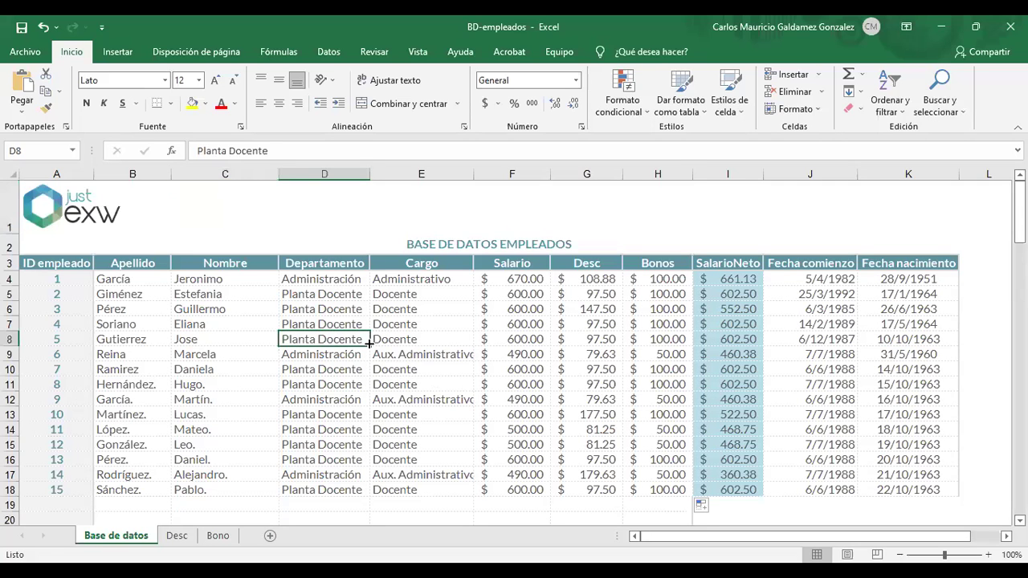
Clear the encryption password under Protect Workbook so BD-empleados opens without one.
{"action": "left_click", "coordinate": [25, 53]}
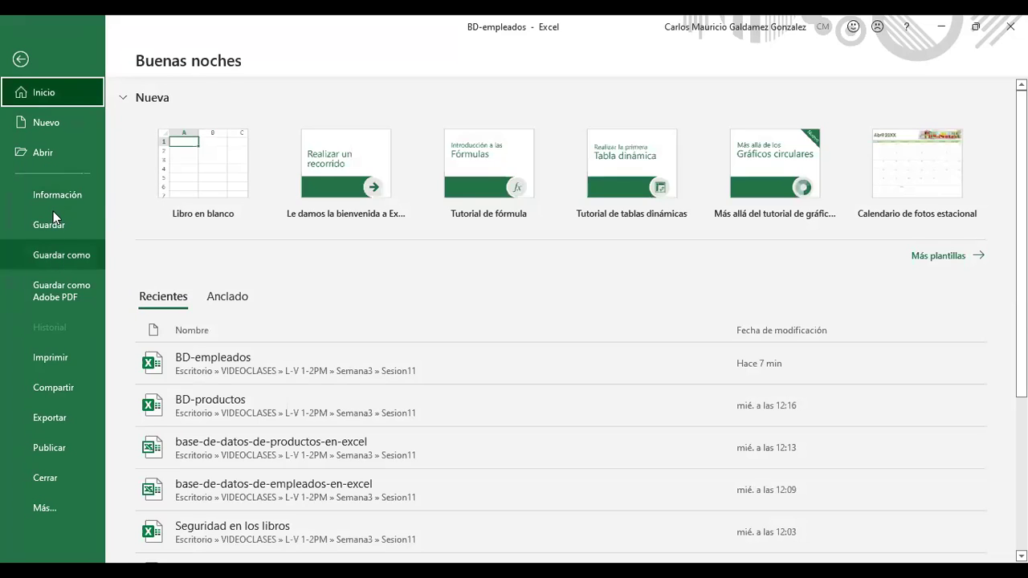
{"action": "left_click", "coordinate": [53, 199]}
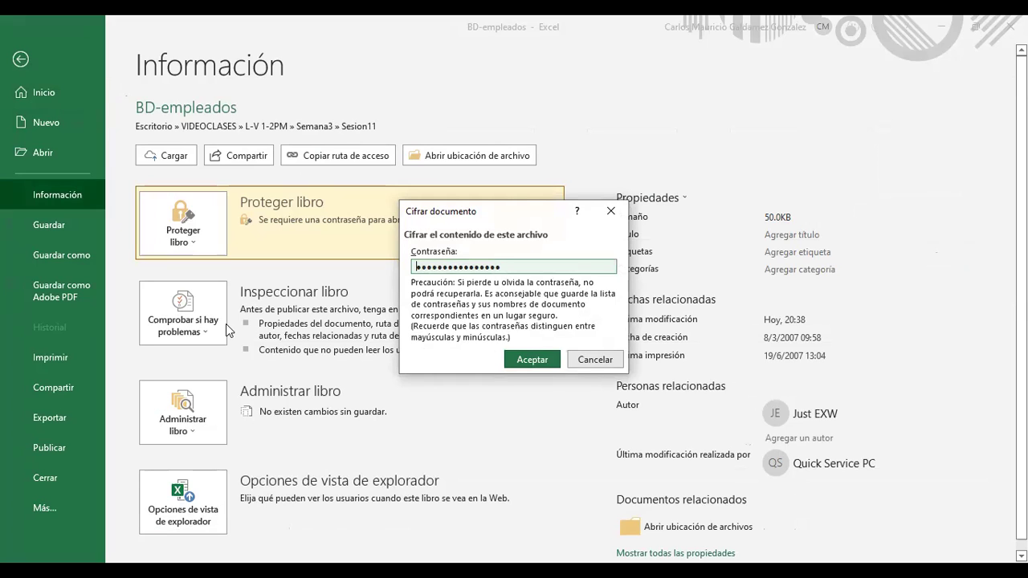
{"action": "key", "text": "BackSpace"}
{"action": "key", "text": "BackSpace"}
{"action": "key", "text": "BackSpace"}
{"action": "key", "text": "BackSpace"}
{"action": "key", "text": "BackSpace"}
{"action": "key", "text": "BackSpace"}
{"action": "left_click", "coordinate": [554, 360]}
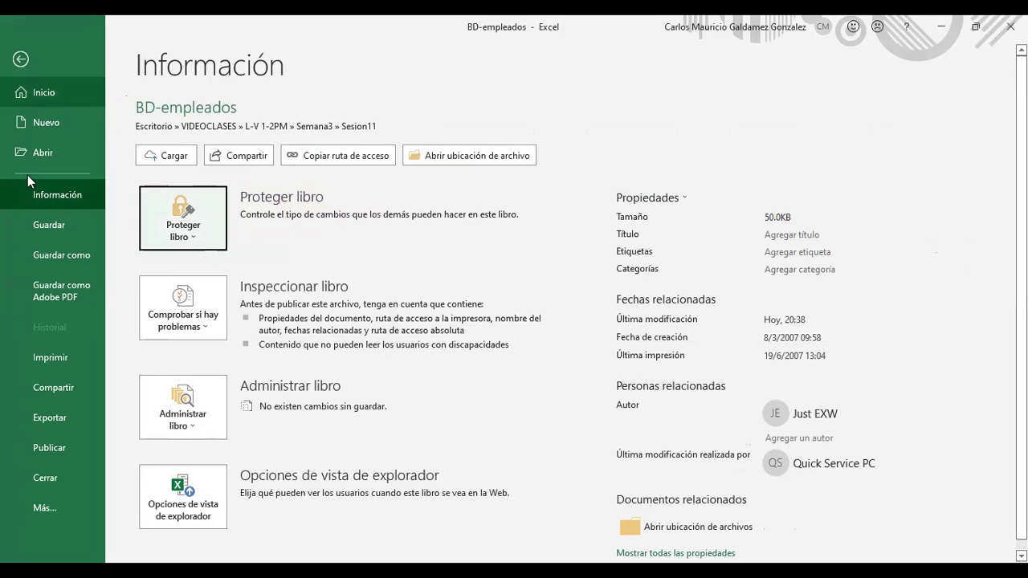
{"action": "left_click", "coordinate": [39, 233]}
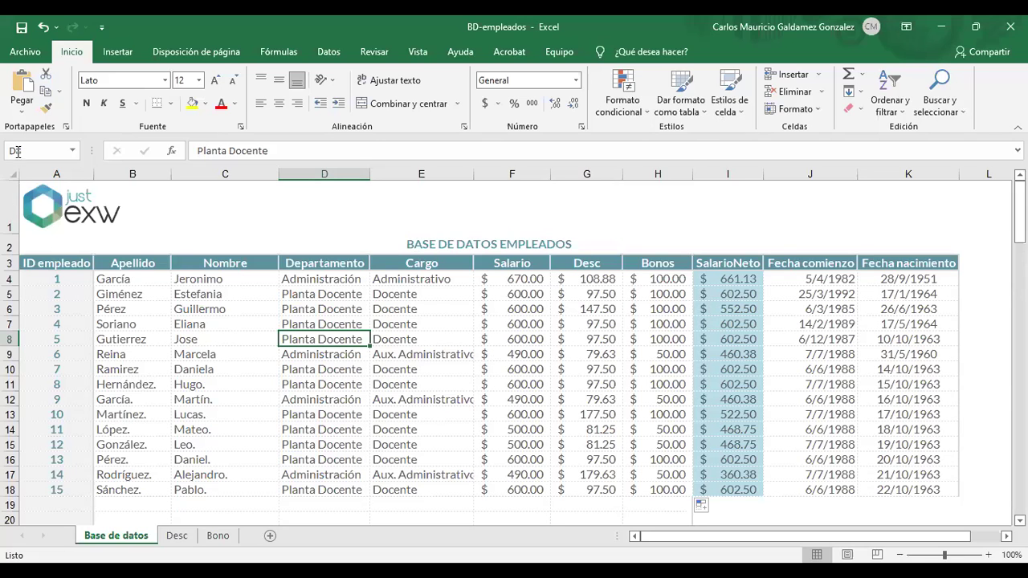
Save a copy named PRT-BD-empleados in the Sesion11 folder with the author field cleared.
{"action": "left_click", "coordinate": [25, 51]}
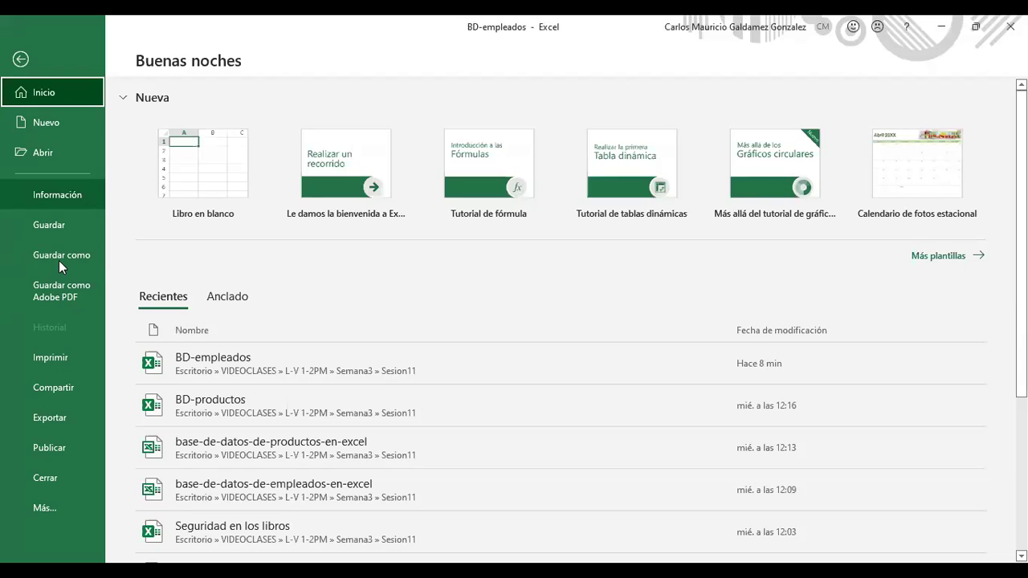
{"action": "left_click", "coordinate": [58, 257]}
{"action": "left_click", "coordinate": [464, 205]}
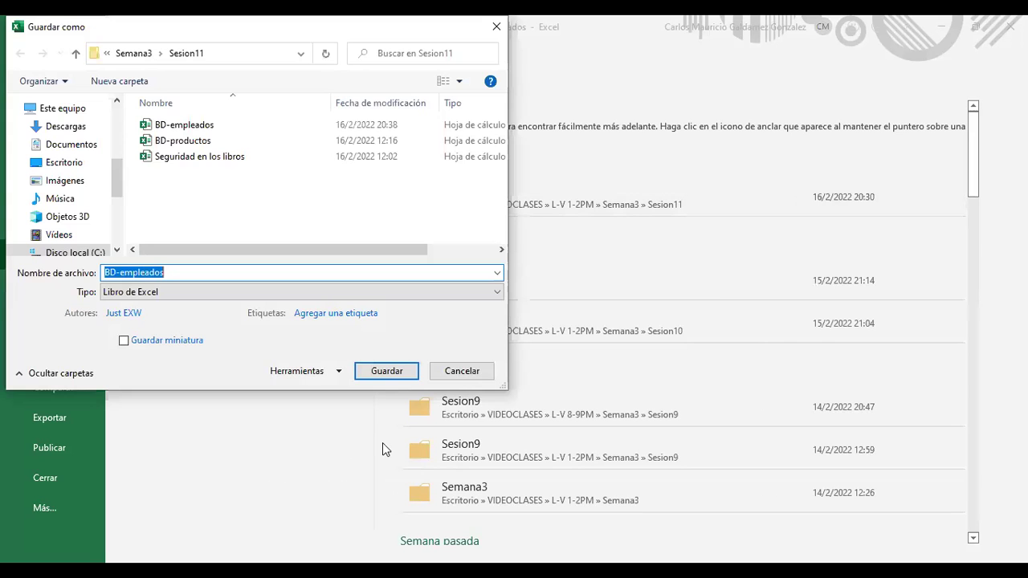
{"action": "key", "text": "Home"}
{"action": "type", "text": "PR"}
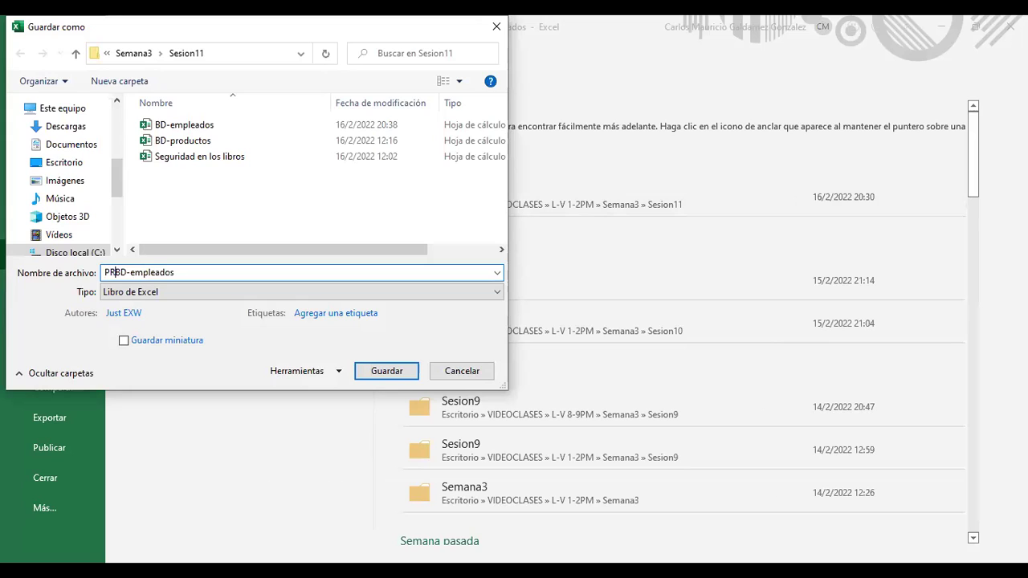
{"action": "type", "text": "T"}
{"action": "type", "text": "-"}
{"action": "key", "text": "Tab"}
{"action": "key", "text": "Tab"}
{"action": "key", "text": "BackSpace"}
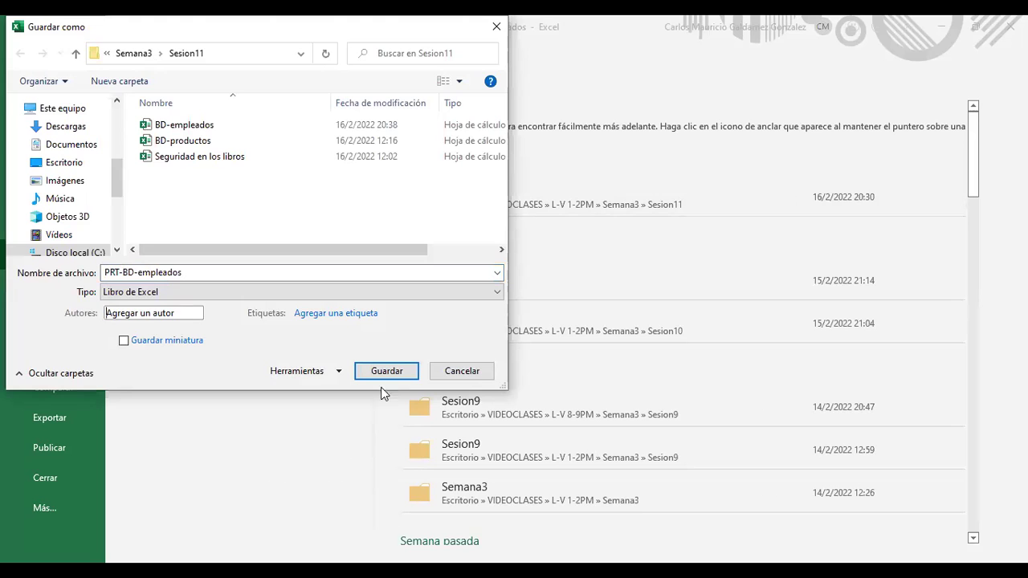
{"action": "left_click", "coordinate": [381, 371]}
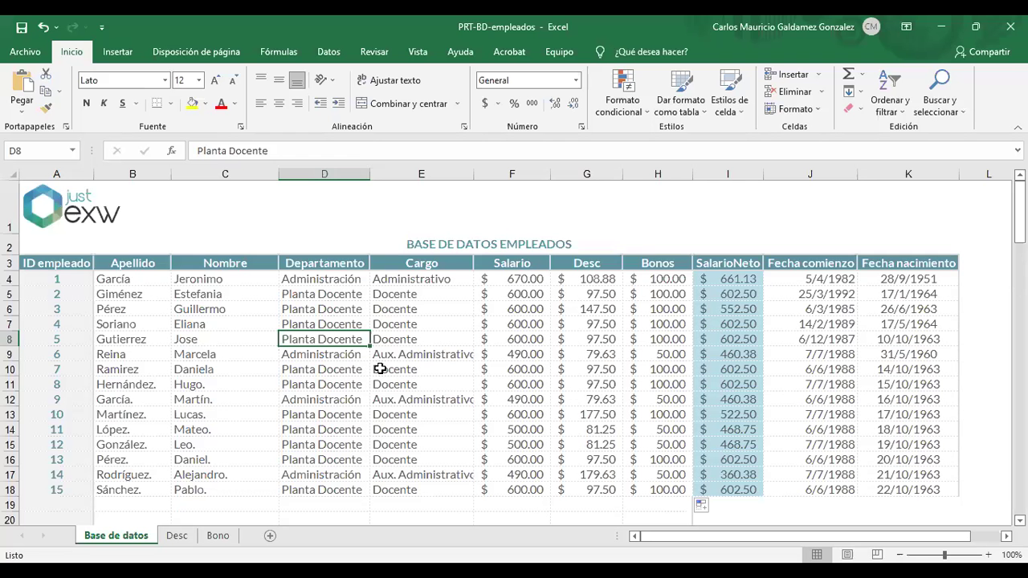
Reopen BD-empleados from the Recent files list in the File view.
{"action": "left_click", "coordinate": [17, 54]}
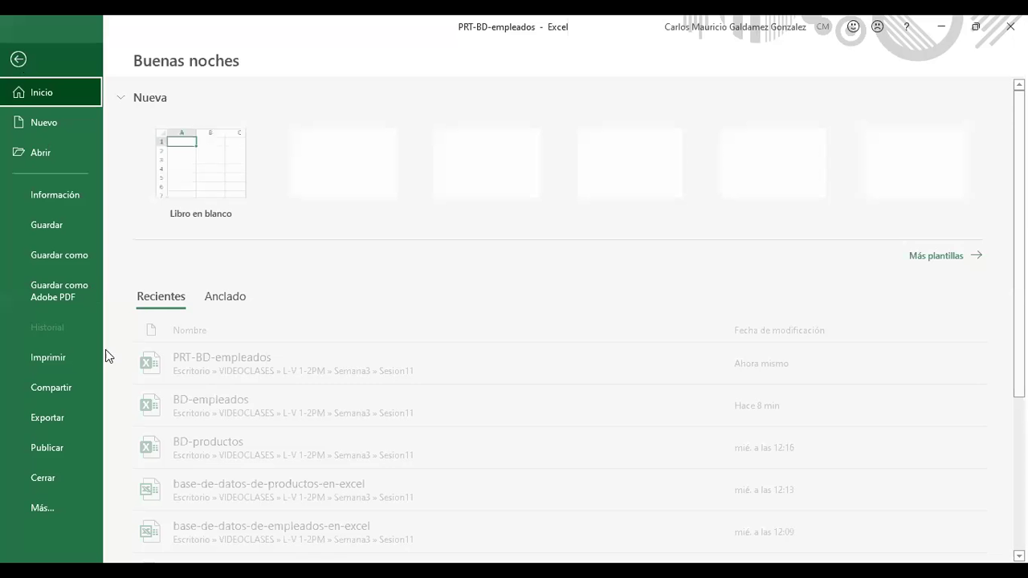
{"action": "left_click", "coordinate": [201, 408]}
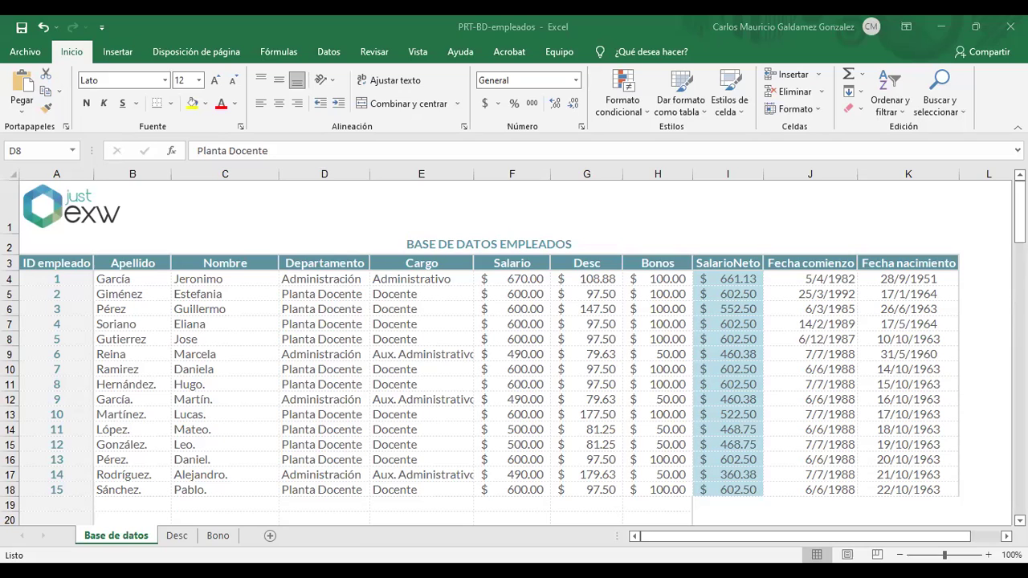
{"action": "key", "text": "Return"}
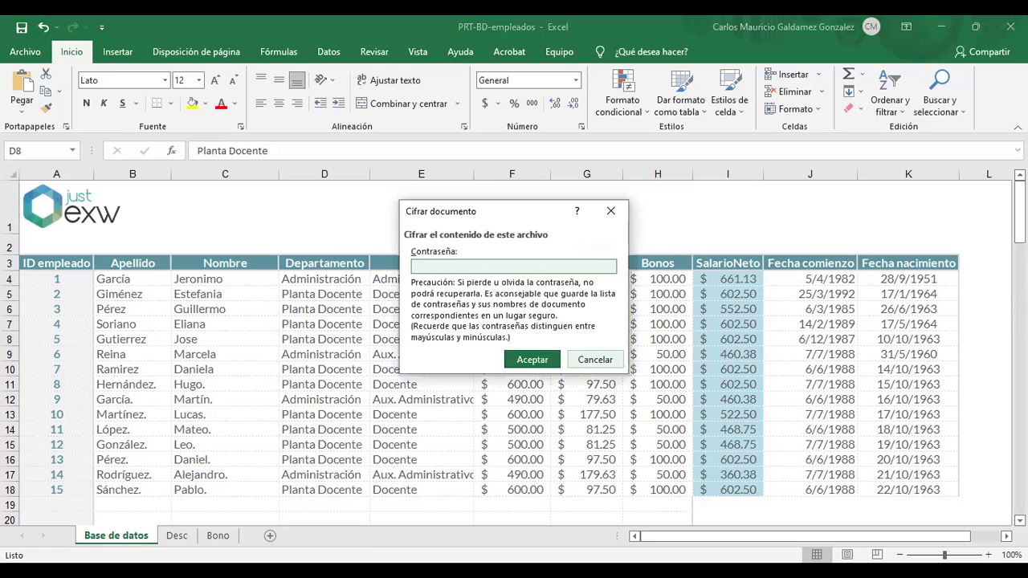
{"action": "key", "text": "Escape"}
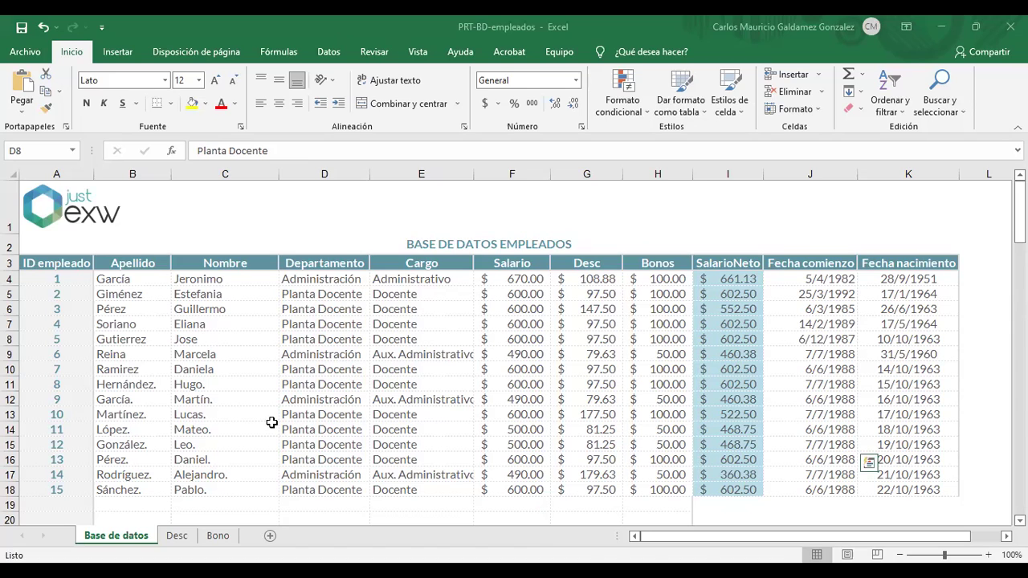
Undo and redo the Desc and Bonos change, then select header cell A3 on the Desc sheet.
{"action": "key", "text": "ctrl+z"}
{"action": "key", "text": "ctrl+z"}
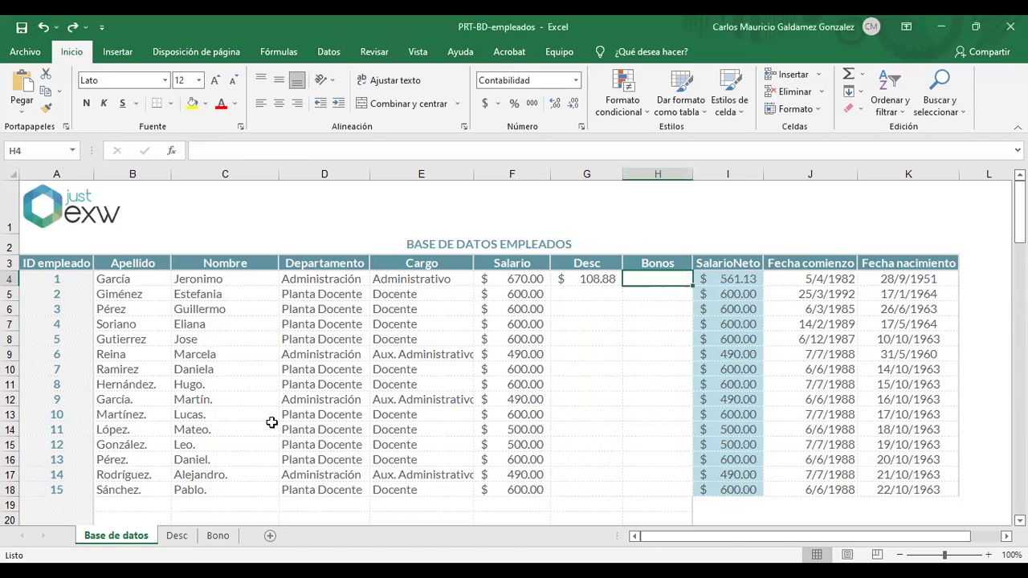
{"action": "key", "text": "ctrl+y"}
{"action": "key", "text": "ctrl+y"}
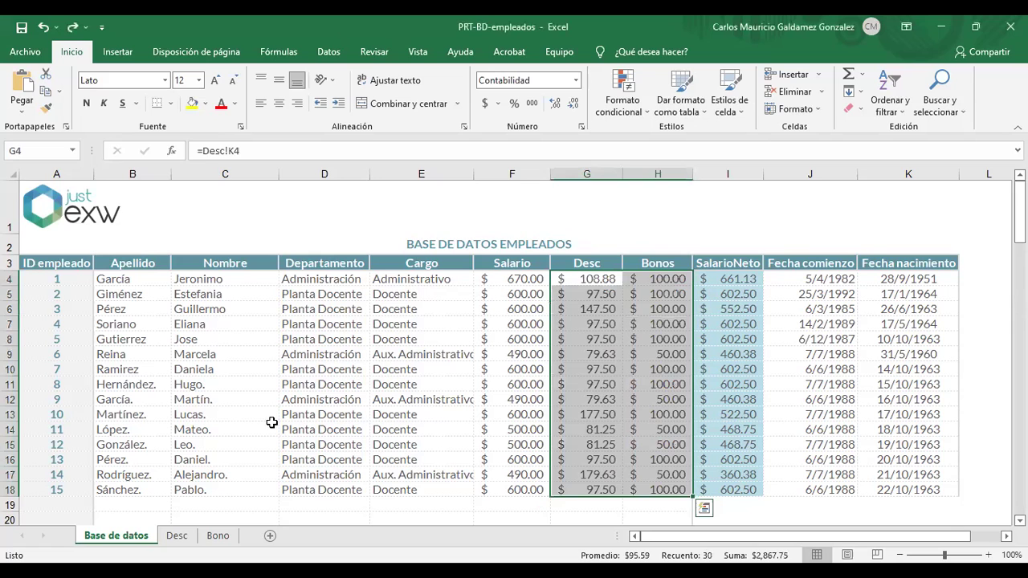
{"action": "left_click", "coordinate": [176, 536]}
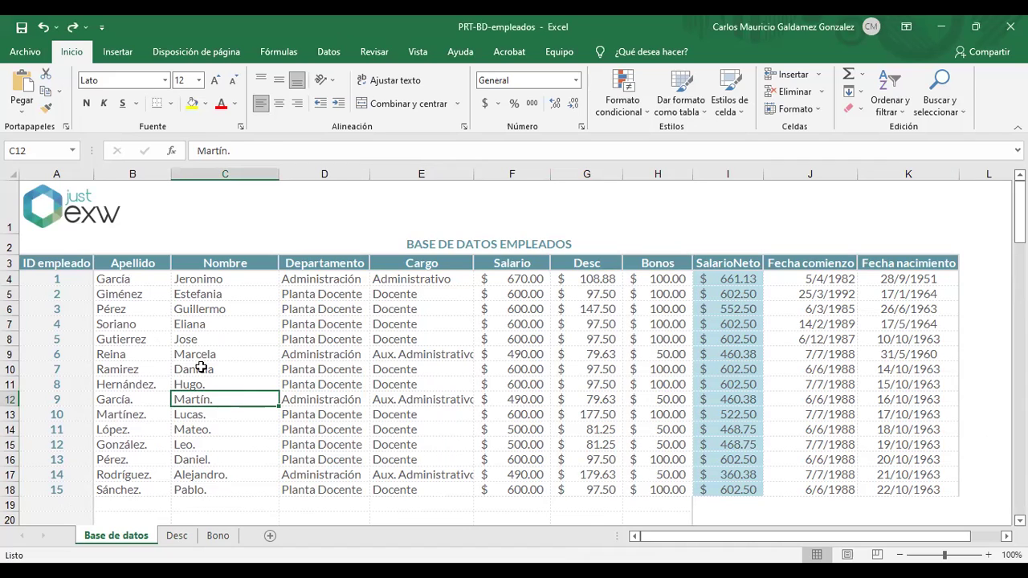
{"action": "left_click", "coordinate": [67, 263]}
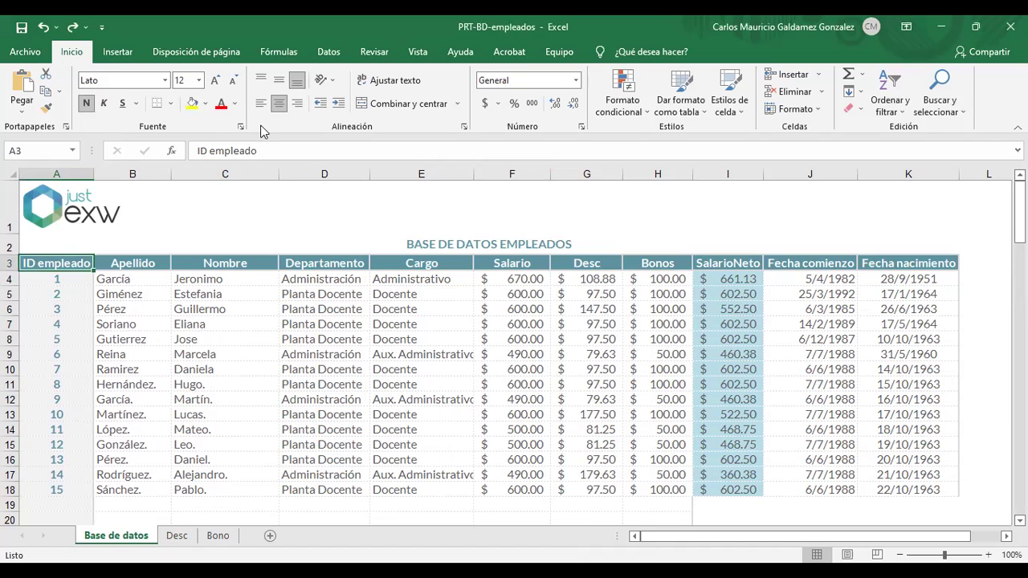
Browse the Insert, Page Layout, Formulas and Data ribbons, ending on Revisar.
{"action": "left_click", "coordinate": [129, 55]}
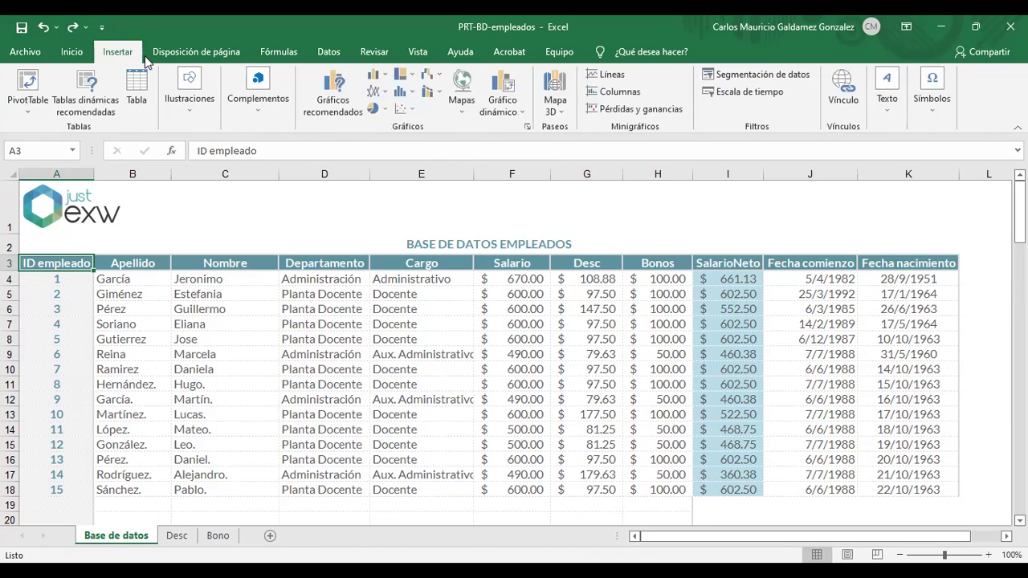
{"action": "left_click", "coordinate": [199, 56]}
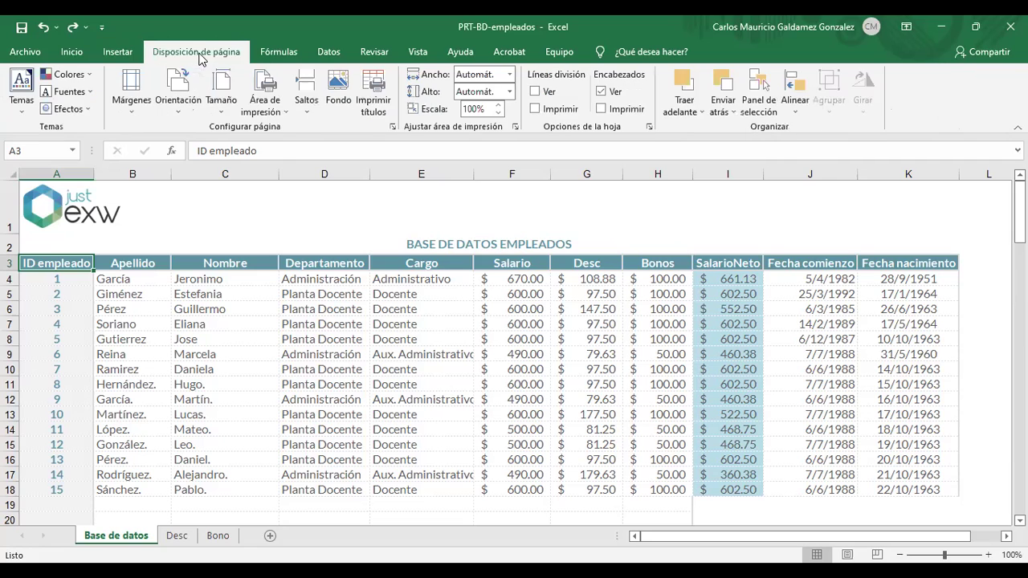
{"action": "left_click", "coordinate": [283, 54]}
{"action": "left_click", "coordinate": [328, 55]}
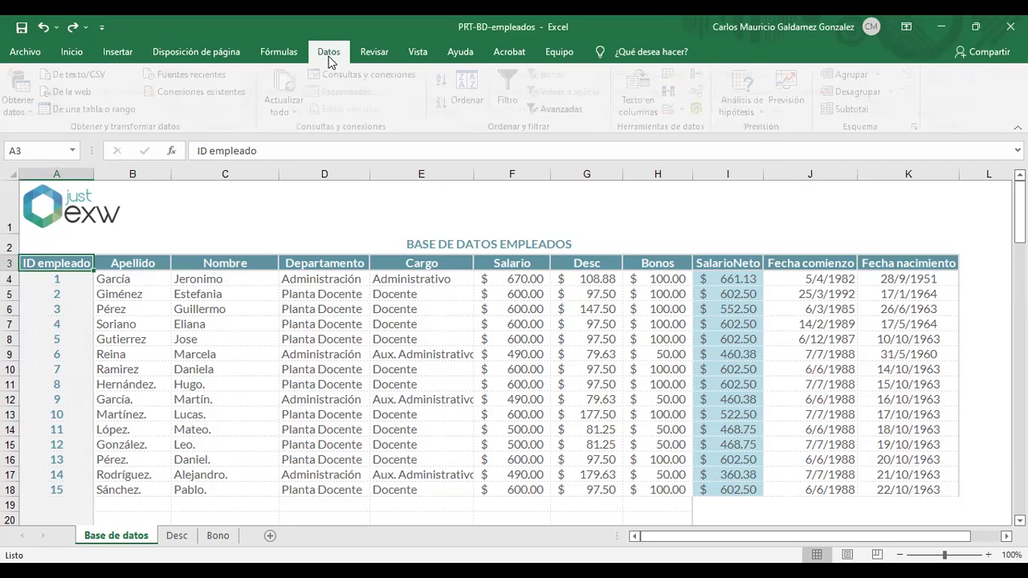
{"action": "left_click", "coordinate": [374, 53]}
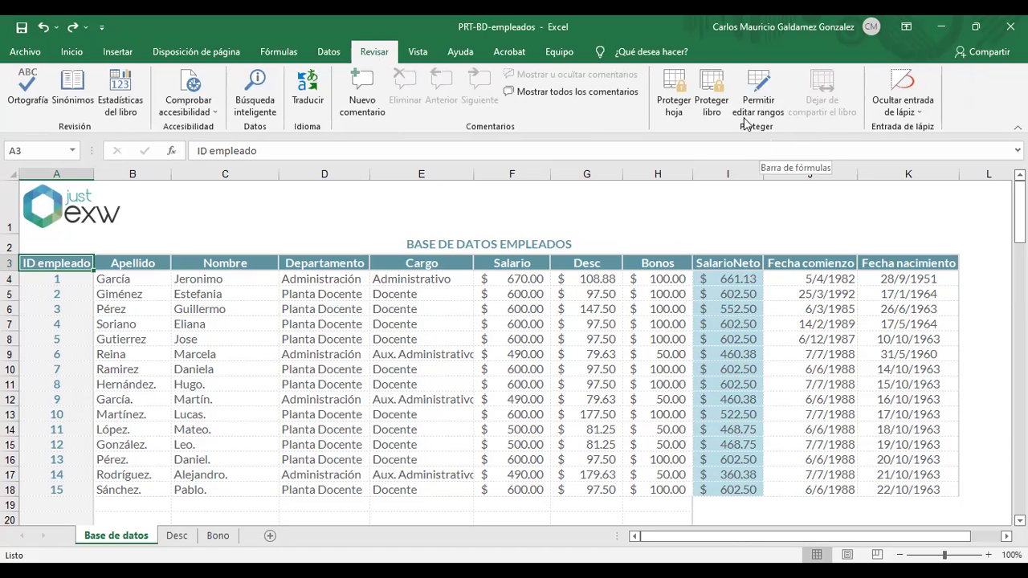
Protect the sheet with an unprotect password, allowing selection of locked and unlocked cells.
{"action": "left_click", "coordinate": [672, 115]}
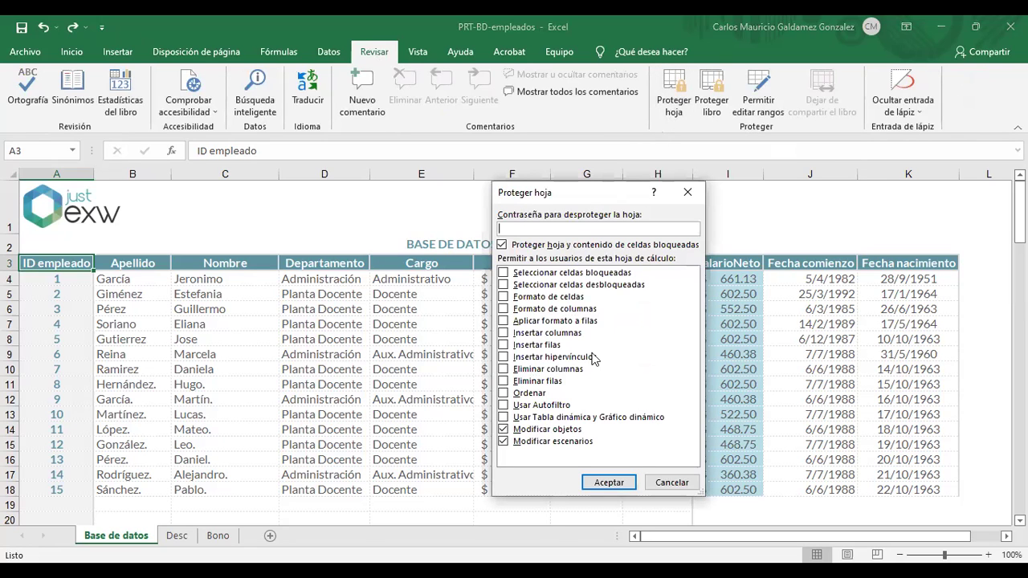
{"action": "left_click", "coordinate": [504, 273]}
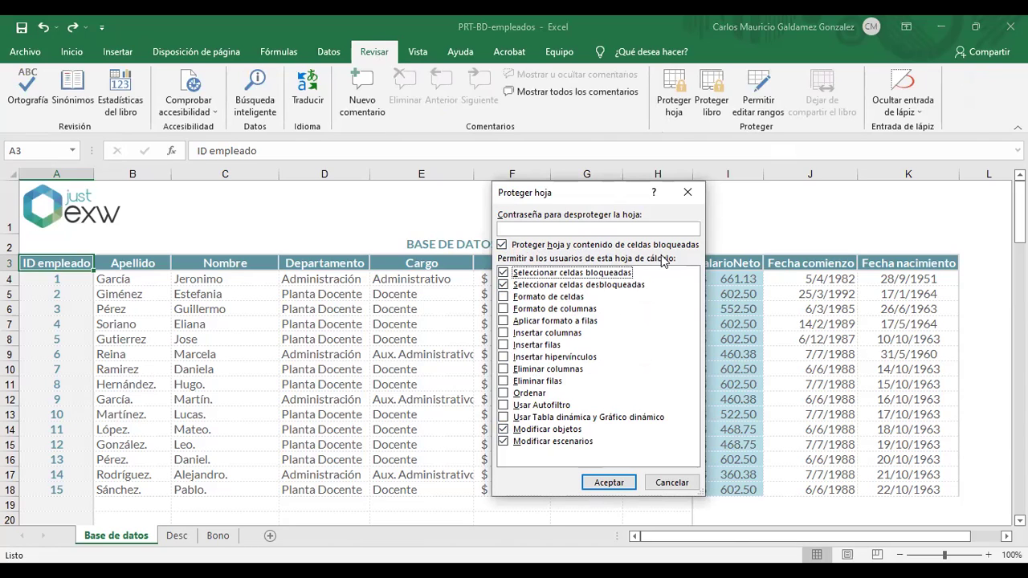
{"action": "left_click", "coordinate": [536, 230]}
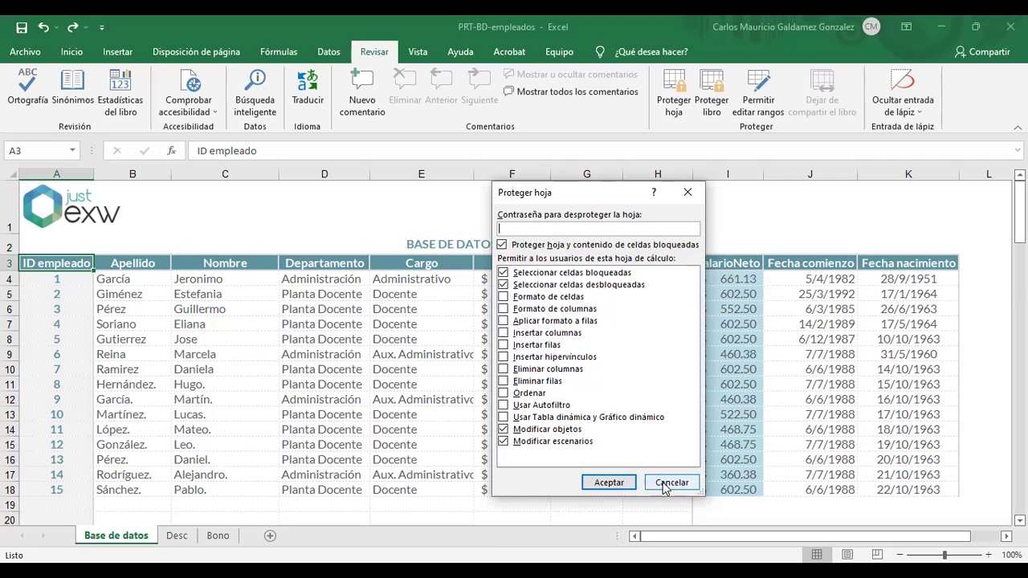
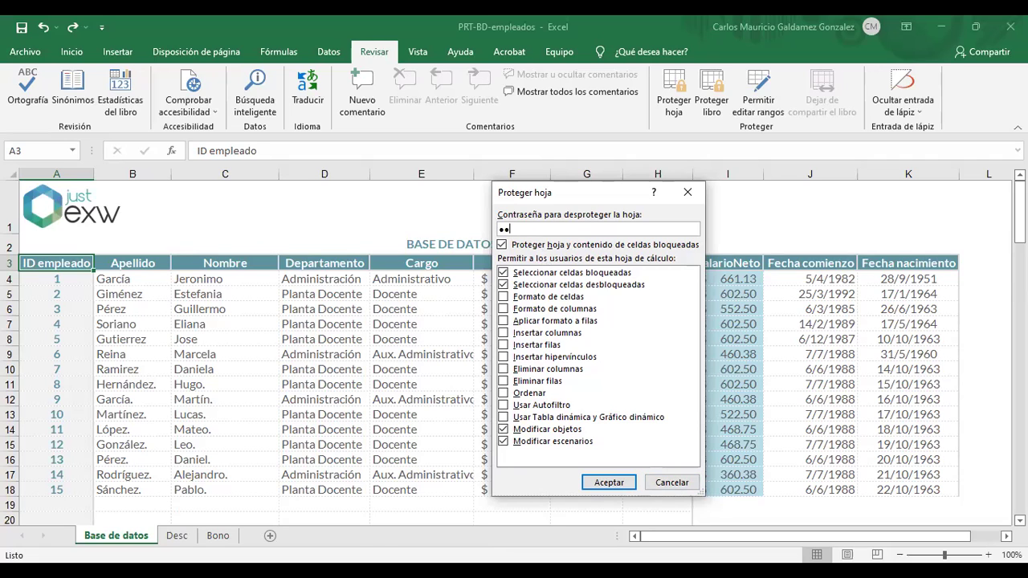
{"action": "left_click", "coordinate": [609, 482]}
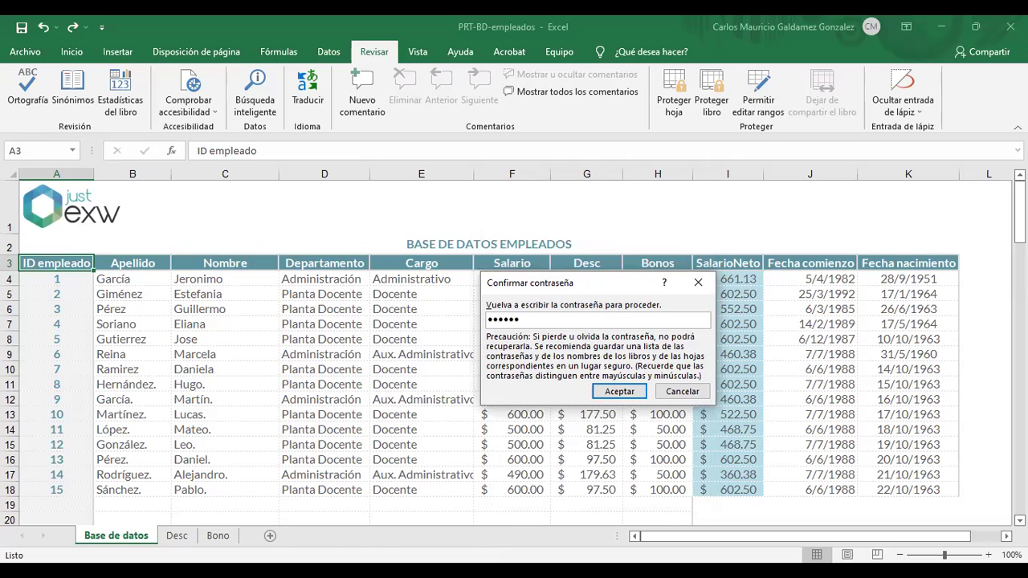
{"action": "key", "text": "Return"}
{"action": "left_click", "coordinate": [548, 411]}
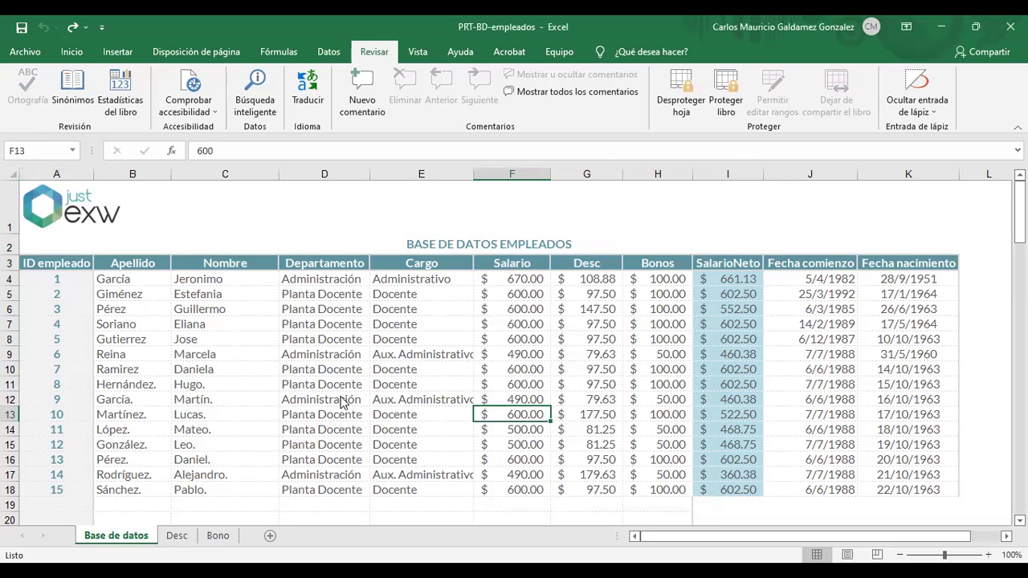
{"action": "key", "text": "Delete"}
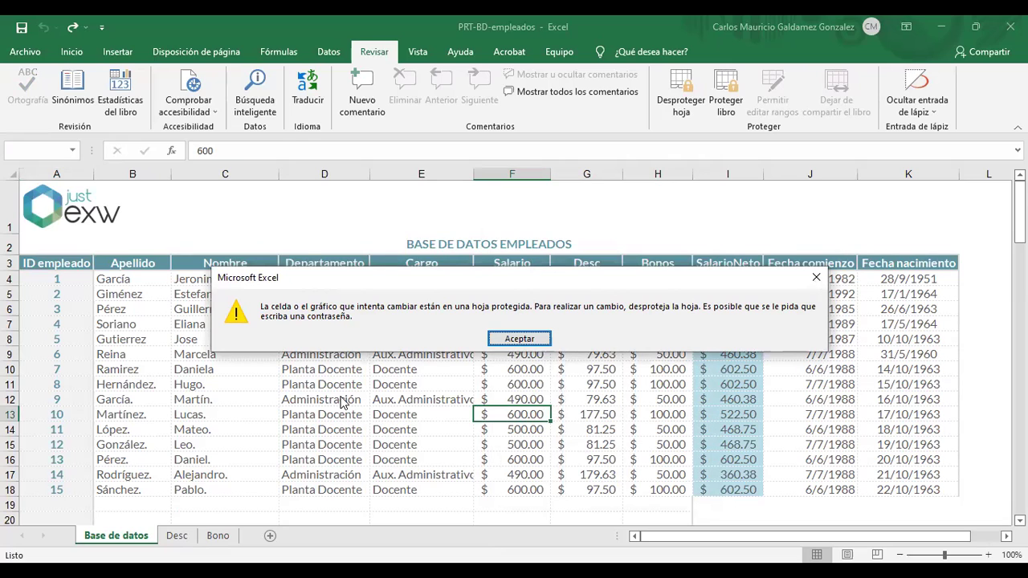
{"action": "key", "text": "Return"}
{"action": "left_click", "coordinate": [302, 247]}
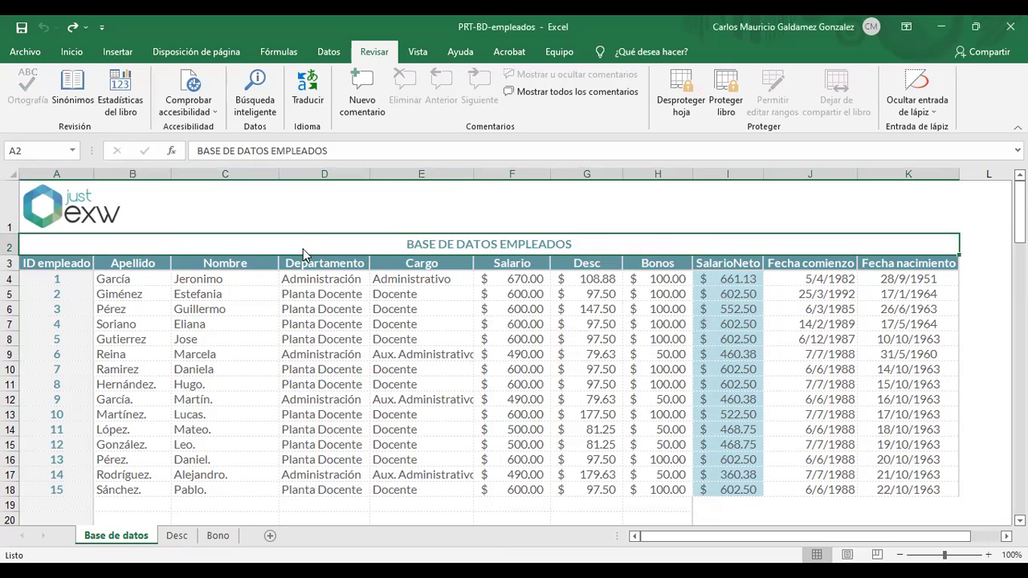
{"action": "double_click", "coordinate": [303, 249]}
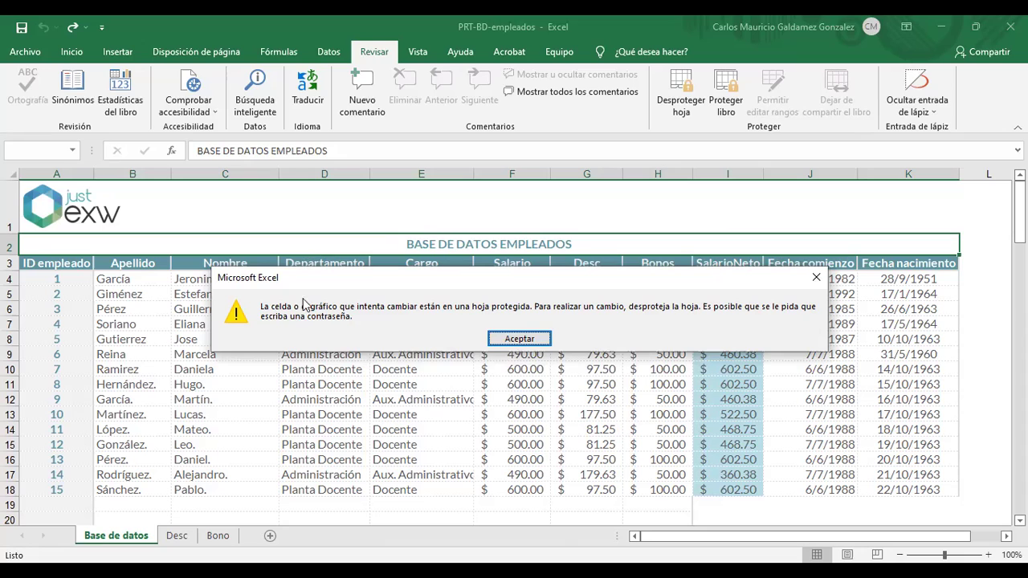
{"action": "left_click", "coordinate": [520, 339]}
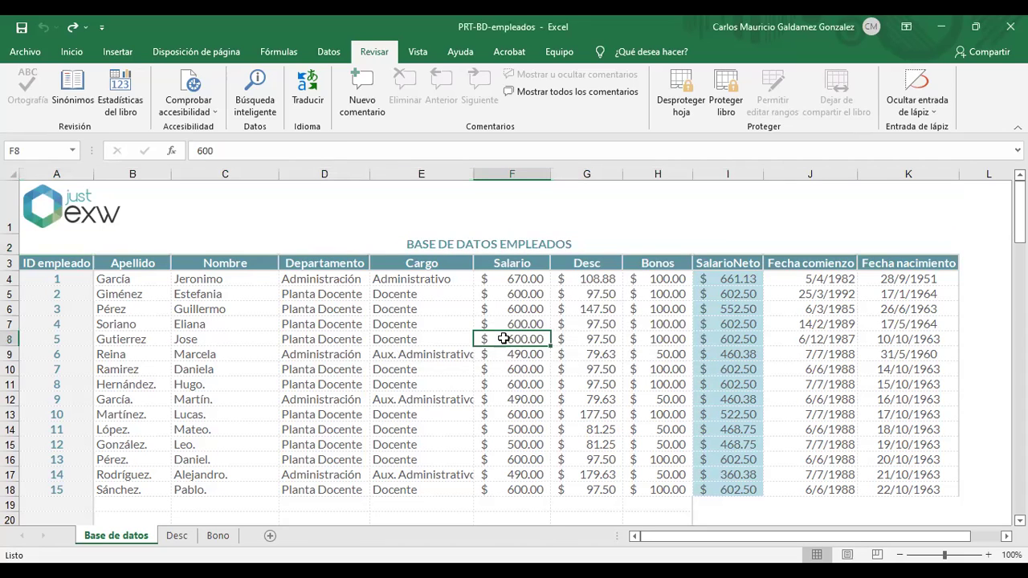
Add a temporary blank sheet, then delete the Hoja1 sheet.
{"action": "left_click", "coordinate": [271, 537]}
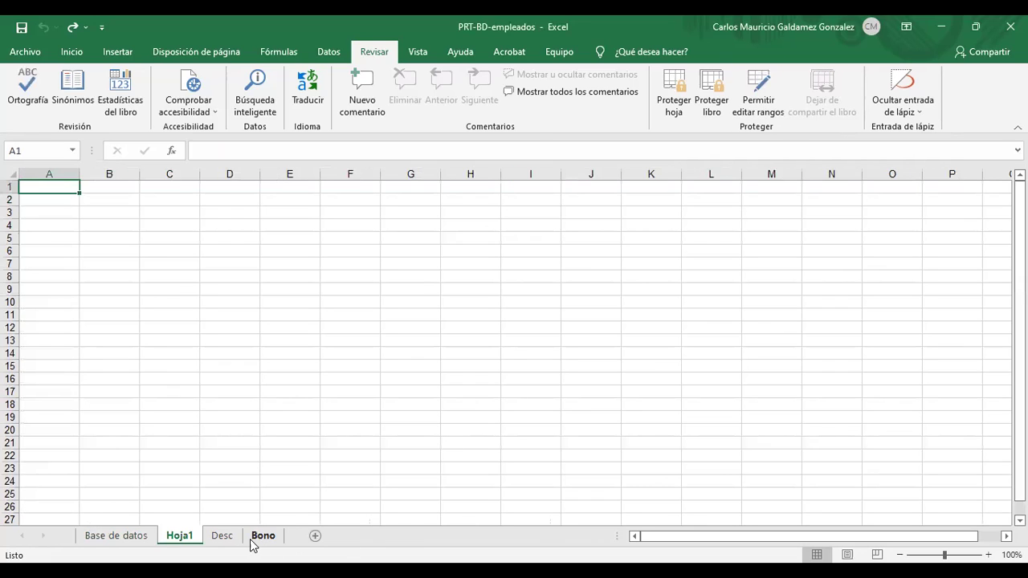
{"action": "right_click", "coordinate": [185, 539]}
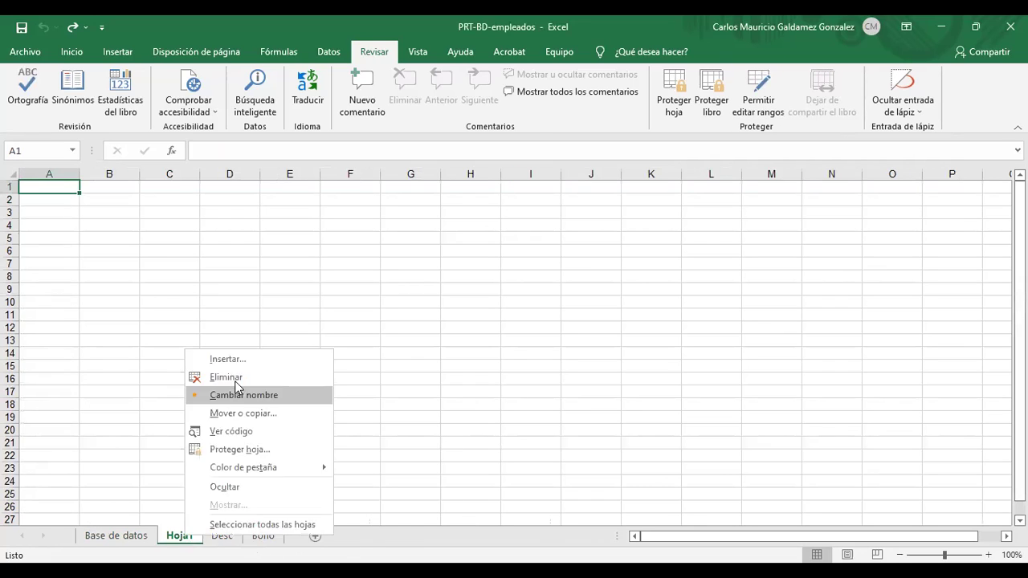
{"action": "left_click", "coordinate": [233, 378]}
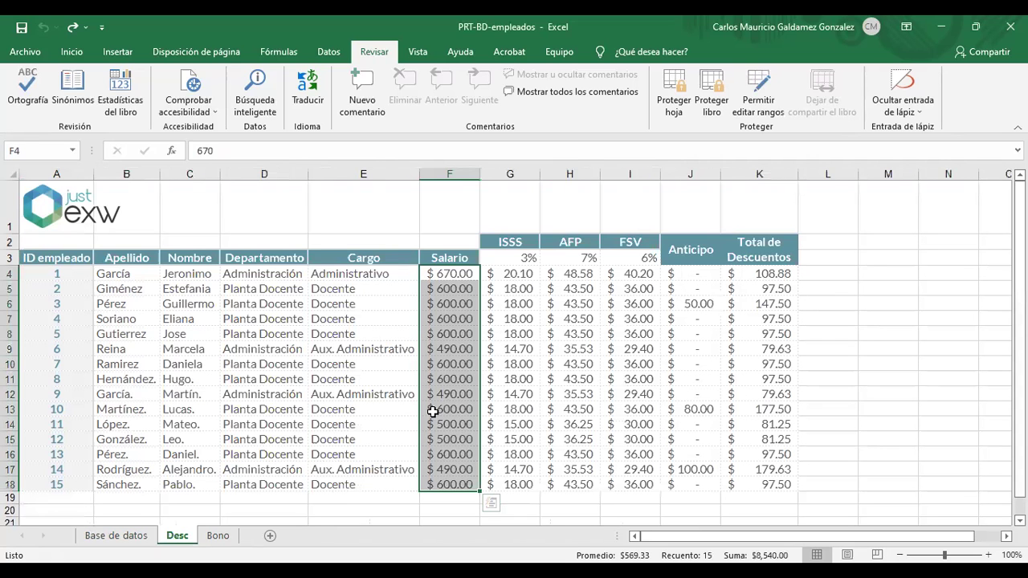
Clear G11's ISSS value on Desc as a test, then restore it with undo.
{"action": "left_click", "coordinate": [522, 374]}
{"action": "key", "text": "Delete"}
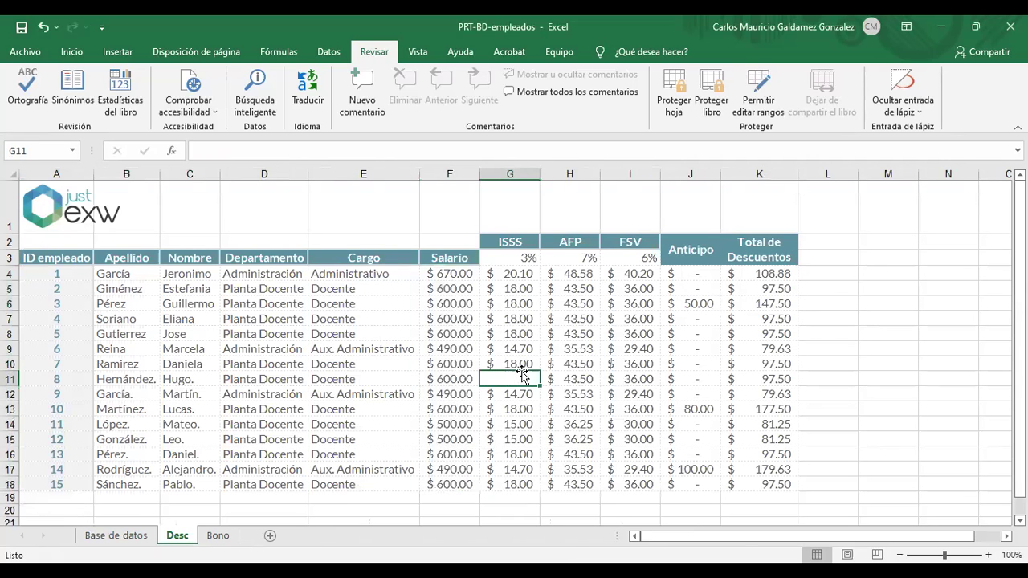
{"action": "key", "text": "ctrl+z"}
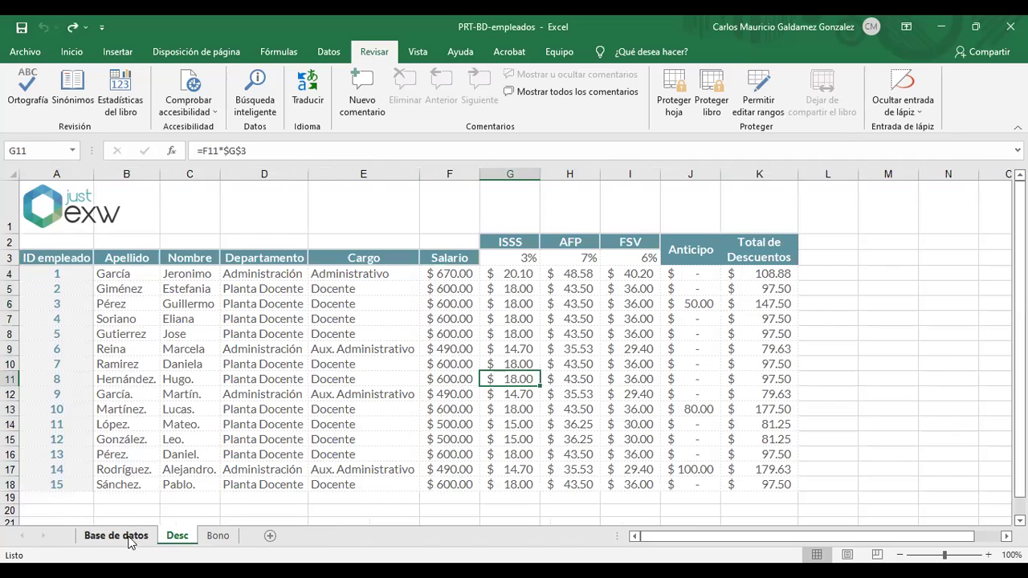
{"action": "left_click", "coordinate": [129, 538]}
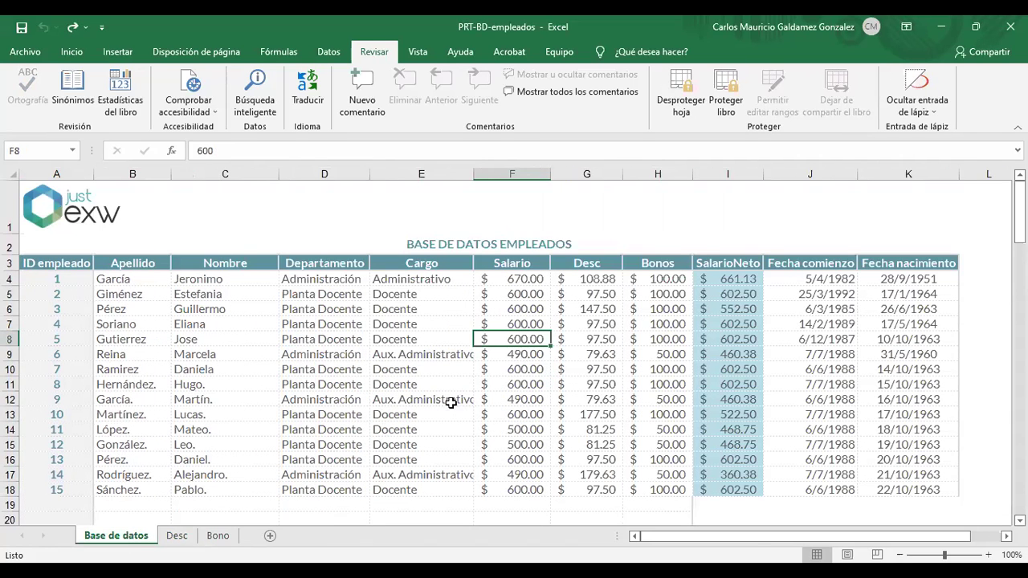
{"action": "left_click", "coordinate": [177, 536]}
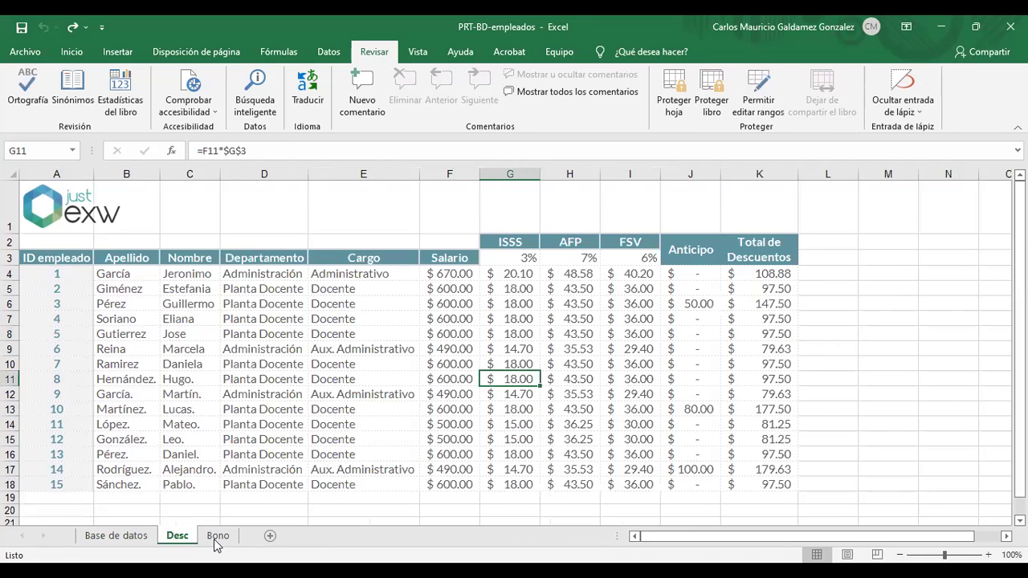
Clear D12 on Bono and D11 on Desc as tests, then undo to restore the departments.
{"action": "left_click", "coordinate": [218, 536]}
{"action": "left_click", "coordinate": [233, 393]}
{"action": "key", "text": "Delete"}
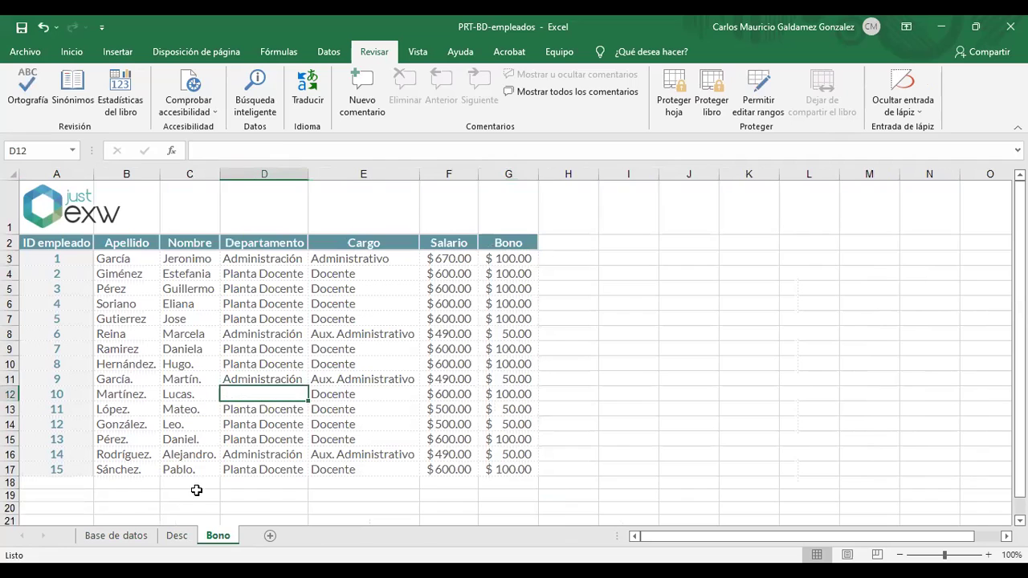
{"action": "left_click", "coordinate": [177, 536]}
{"action": "left_click", "coordinate": [291, 378]}
{"action": "key", "text": "Delete"}
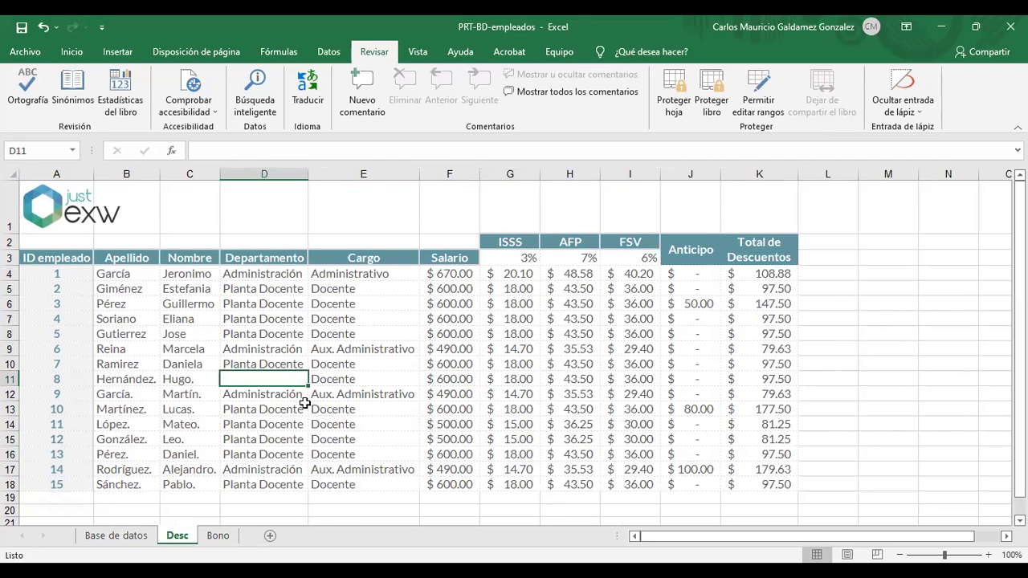
{"action": "key", "text": "ctrl+z"}
{"action": "key", "text": "ctrl+z"}
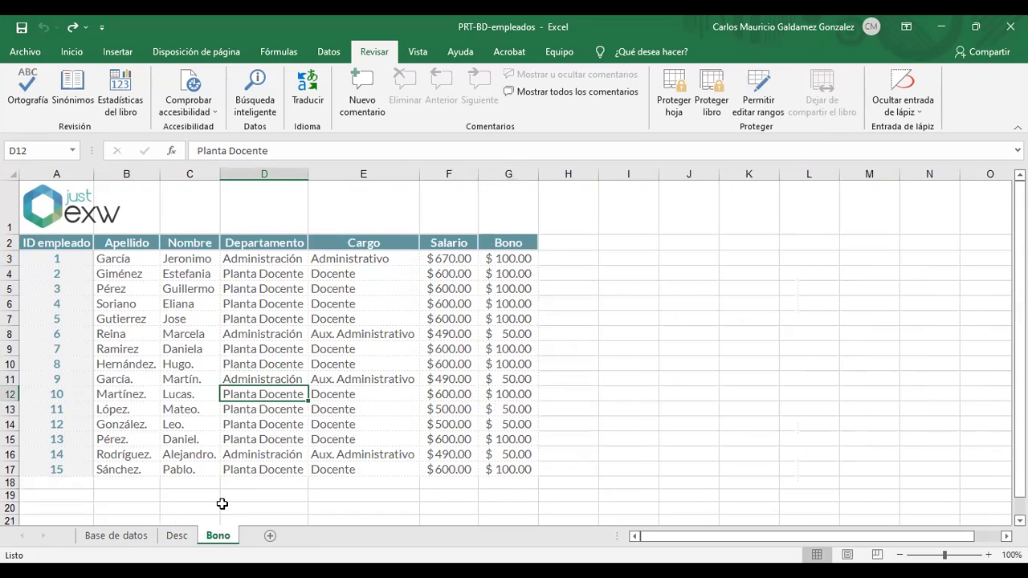
Password-protect the Desc sheet, confirming the password.
{"action": "left_click", "coordinate": [172, 538]}
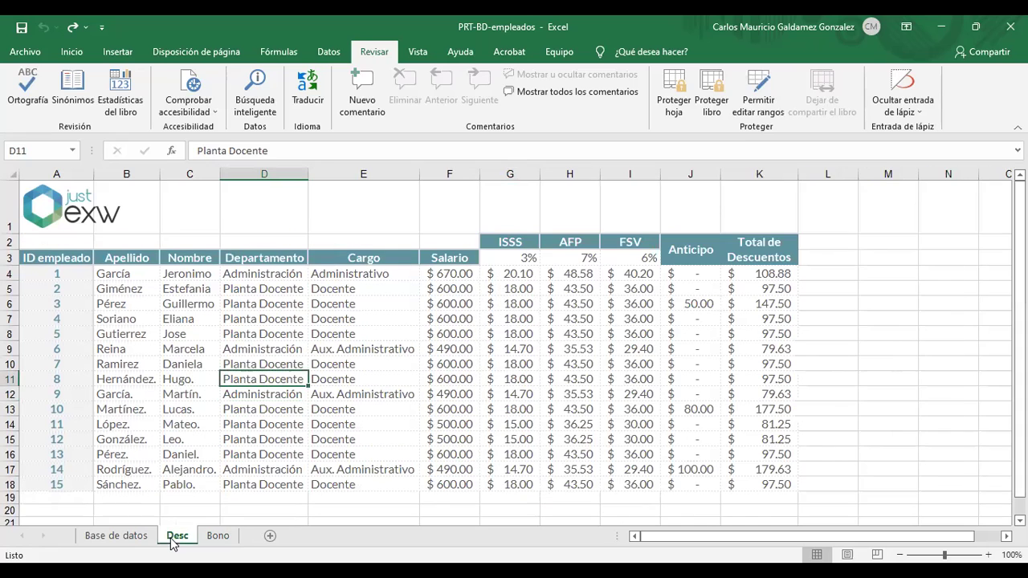
{"action": "left_click", "coordinate": [677, 112]}
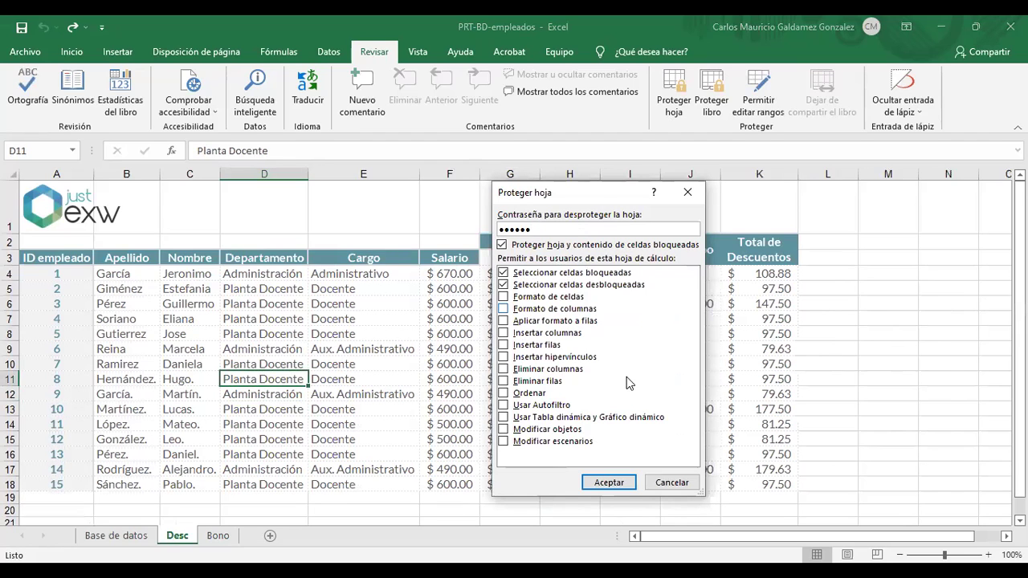
{"action": "key", "text": "Return"}
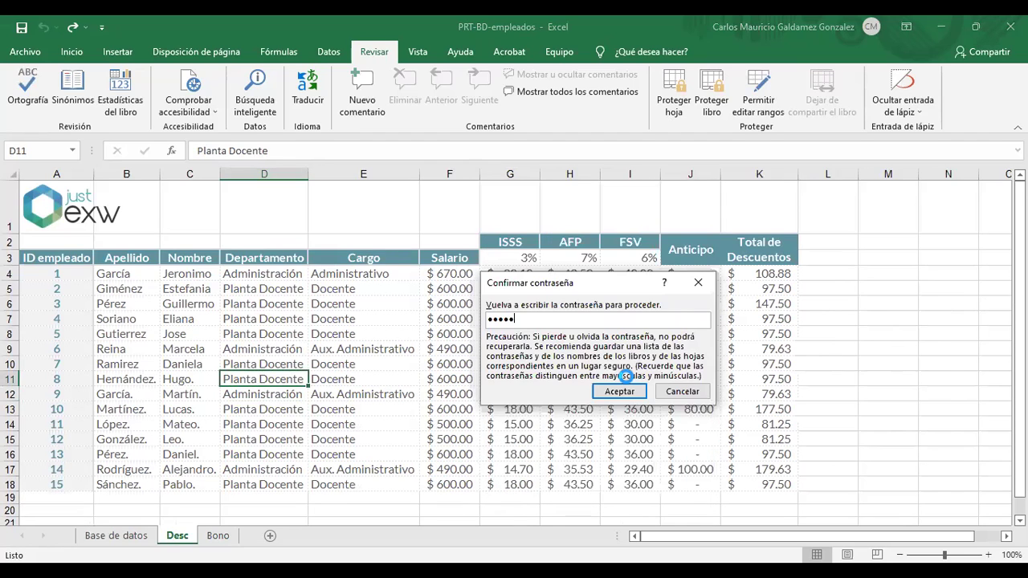
{"action": "key", "text": "Return"}
{"action": "left_click", "coordinate": [231, 514]}
{"action": "left_click", "coordinate": [241, 522]}
Password-protect the Bono sheet, retrying after a mismatched confirmation password.
{"action": "left_click", "coordinate": [219, 537]}
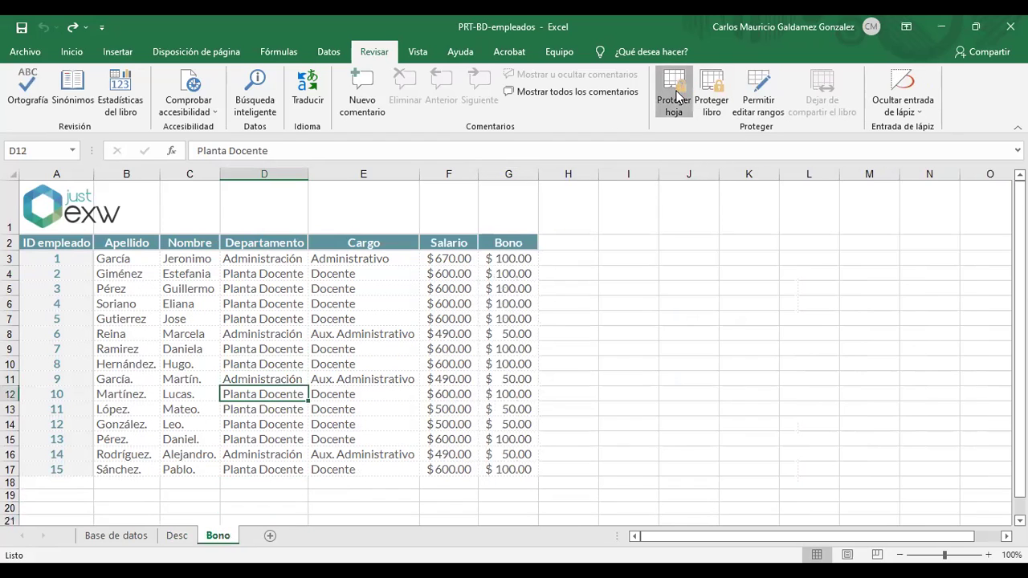
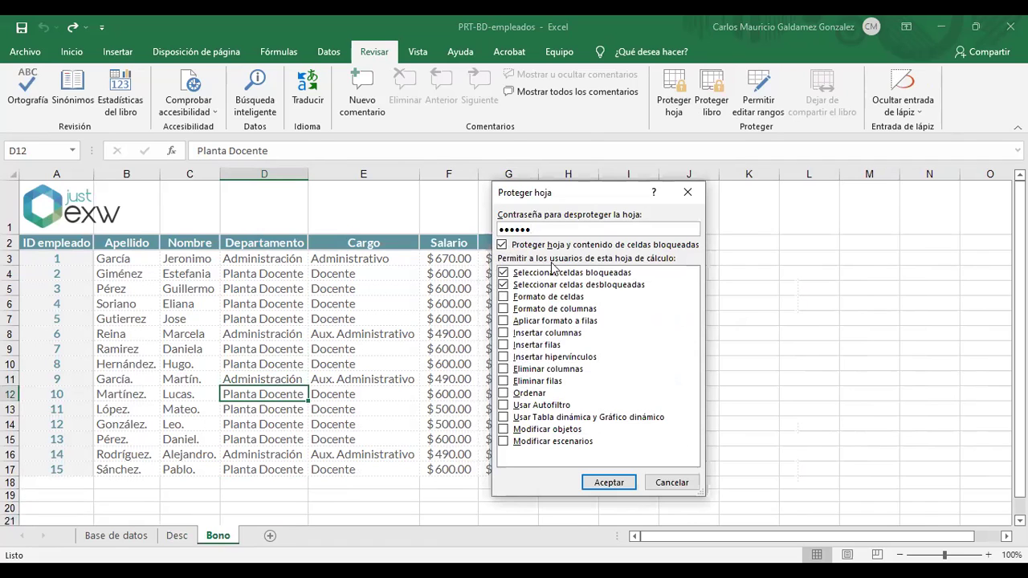
{"action": "key", "text": "Return"}
{"action": "key", "text": "Return"}
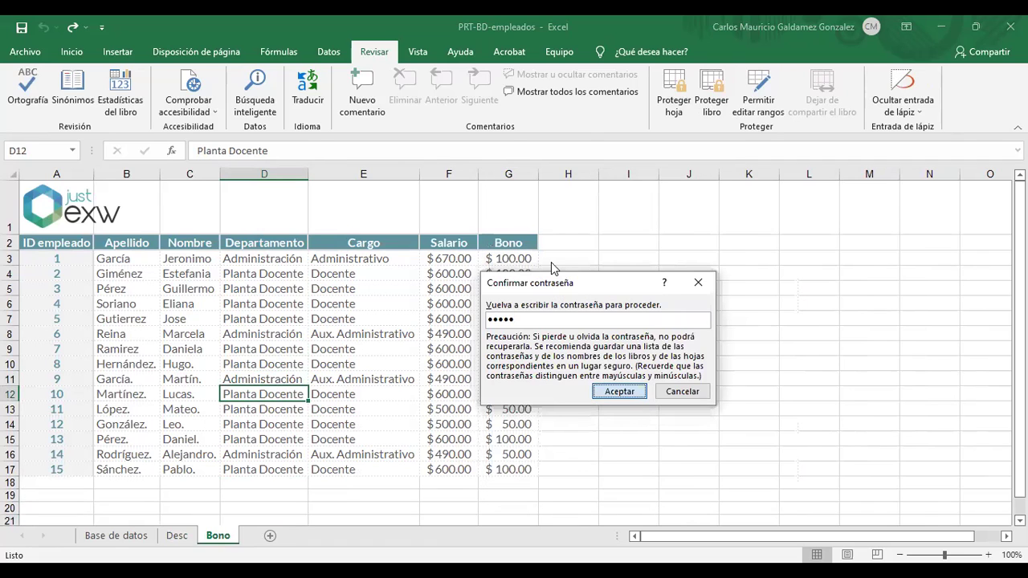
{"action": "left_click", "coordinate": [531, 339]}
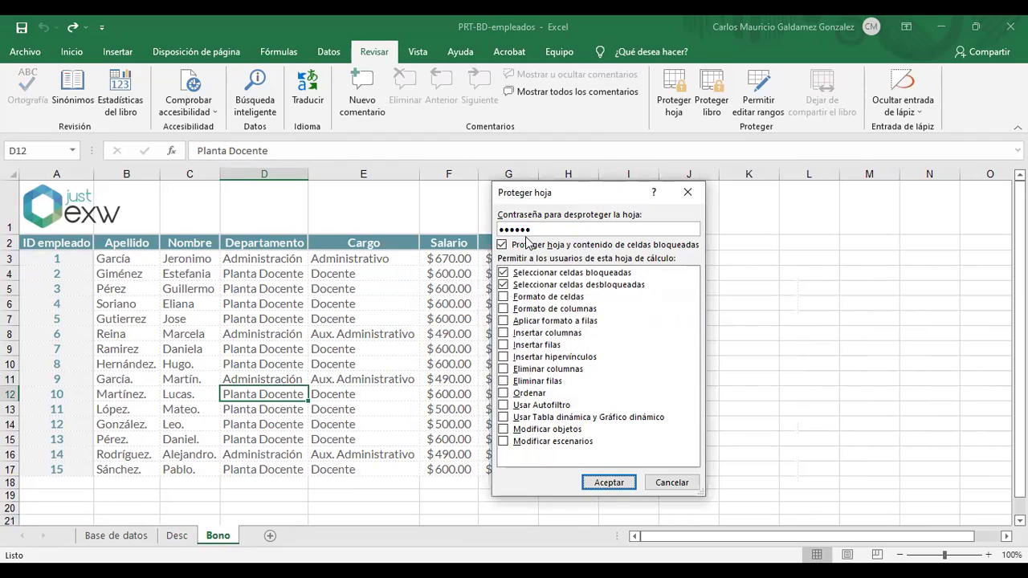
{"action": "left_click", "coordinate": [598, 482]}
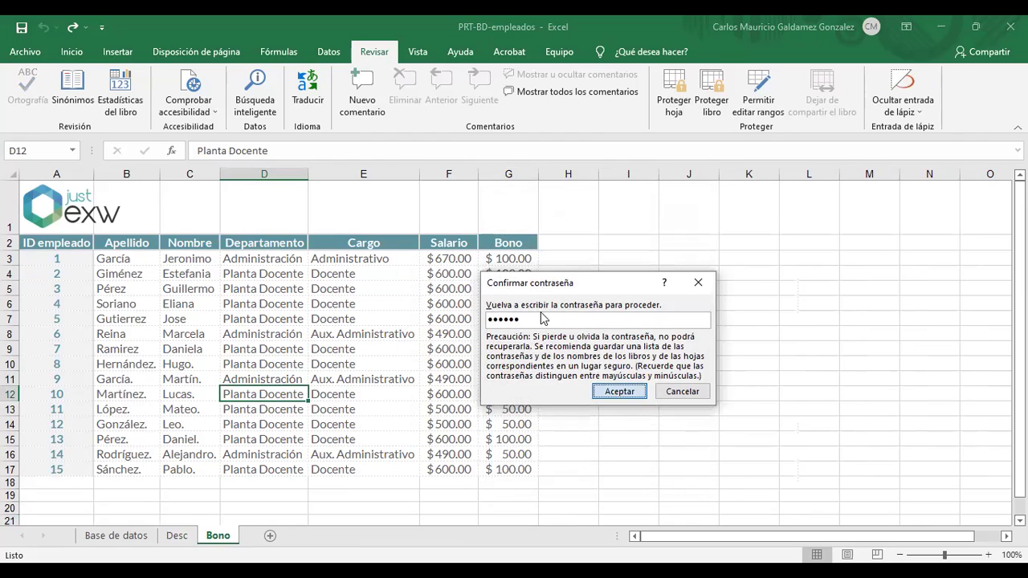
{"action": "key", "text": "Return"}
{"action": "left_click", "coordinate": [216, 351]}
{"action": "double_click", "coordinate": [215, 351]}
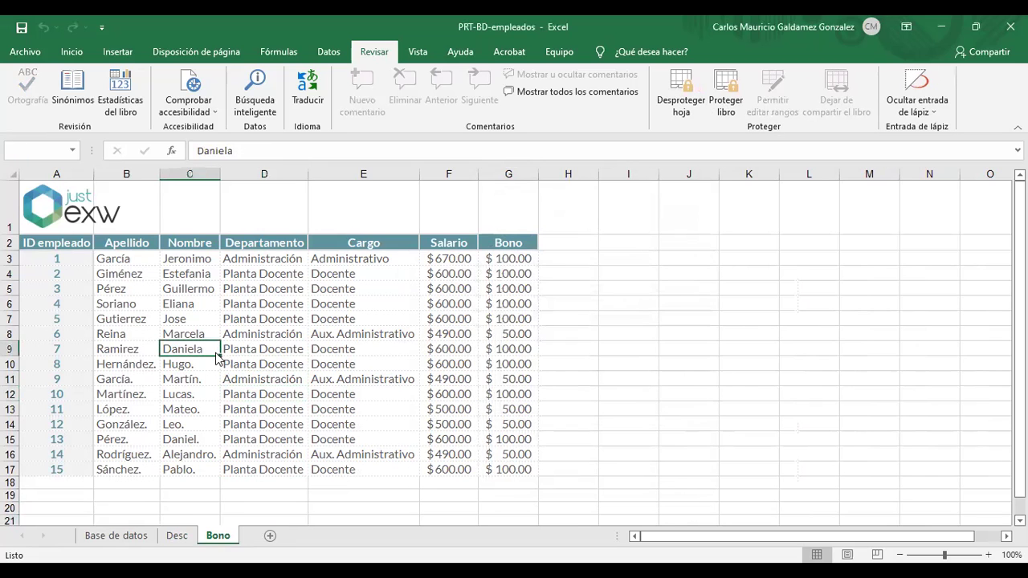
{"action": "key", "text": "Return"}
{"action": "left_click", "coordinate": [176, 538]}
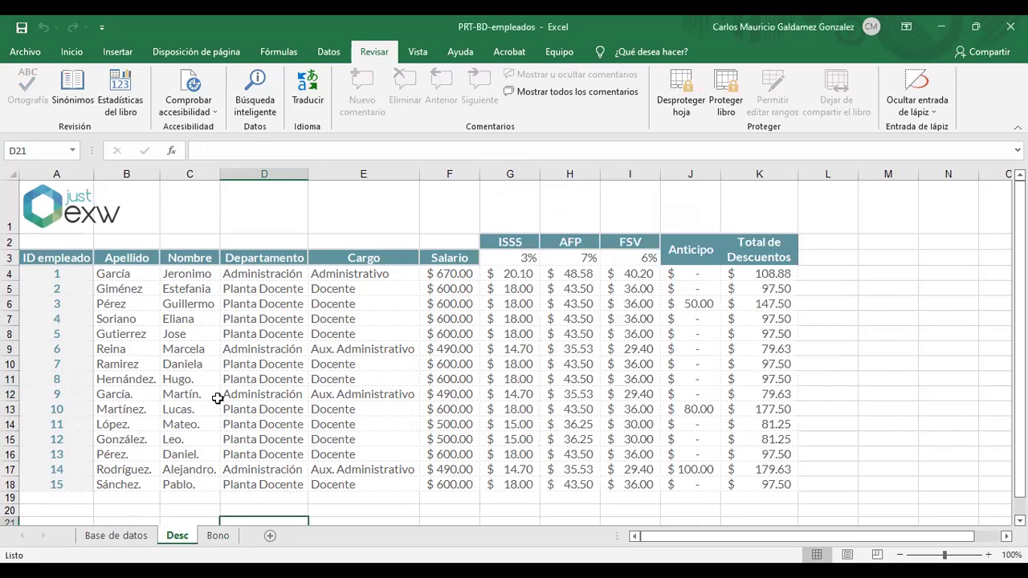
{"action": "left_click", "coordinate": [234, 366]}
{"action": "key", "text": "Delete"}
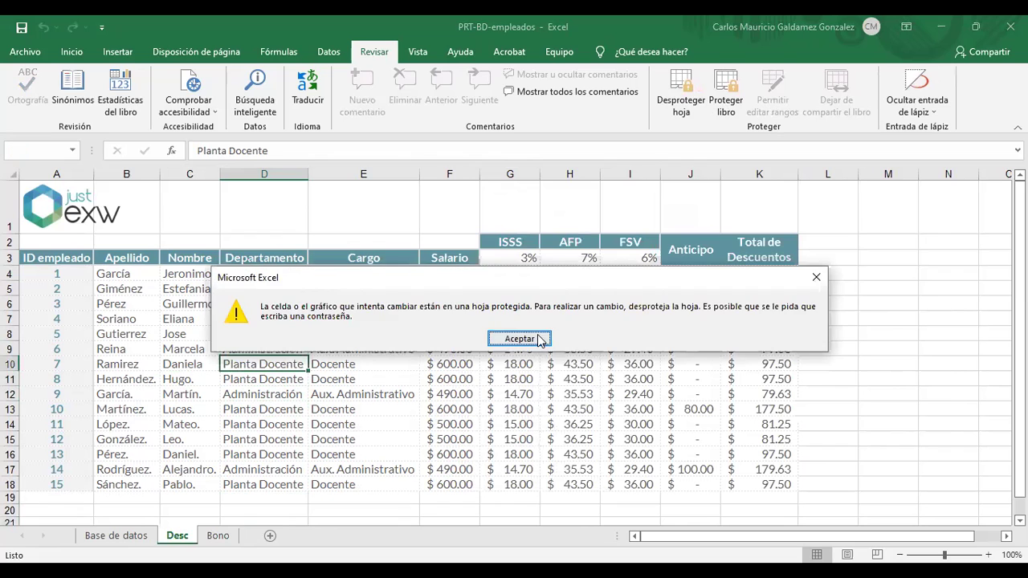
{"action": "key", "text": "Return"}
{"action": "left_click", "coordinate": [129, 539]}
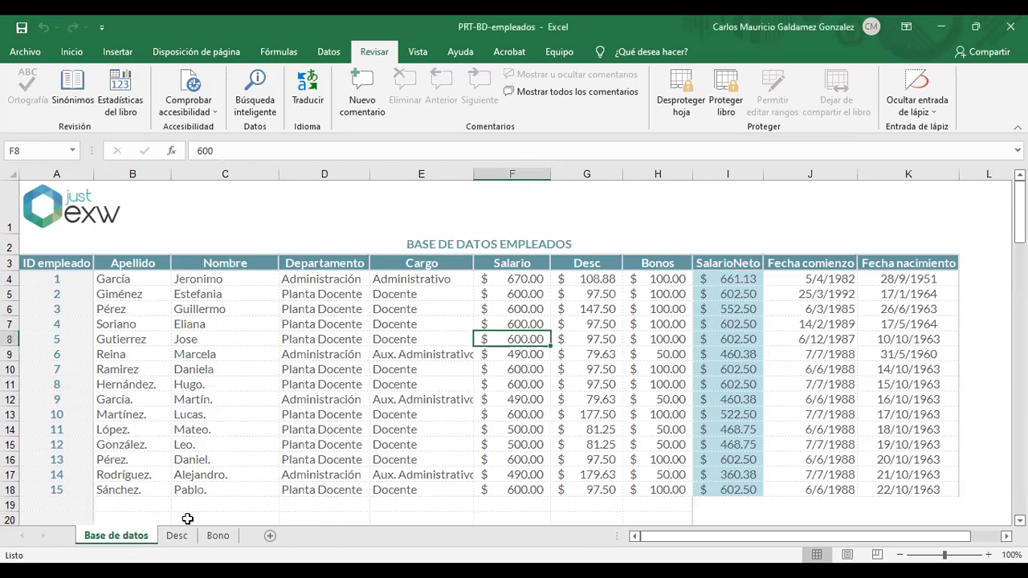
{"action": "left_click", "coordinate": [186, 537]}
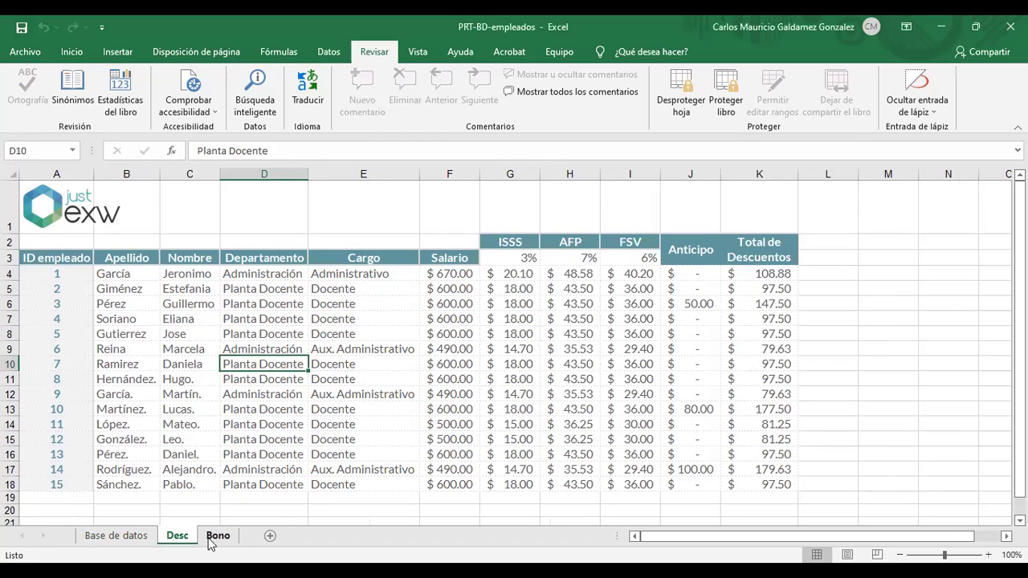
{"action": "left_click_drag", "start_coordinate": [218, 536], "coordinate": [148, 538]}
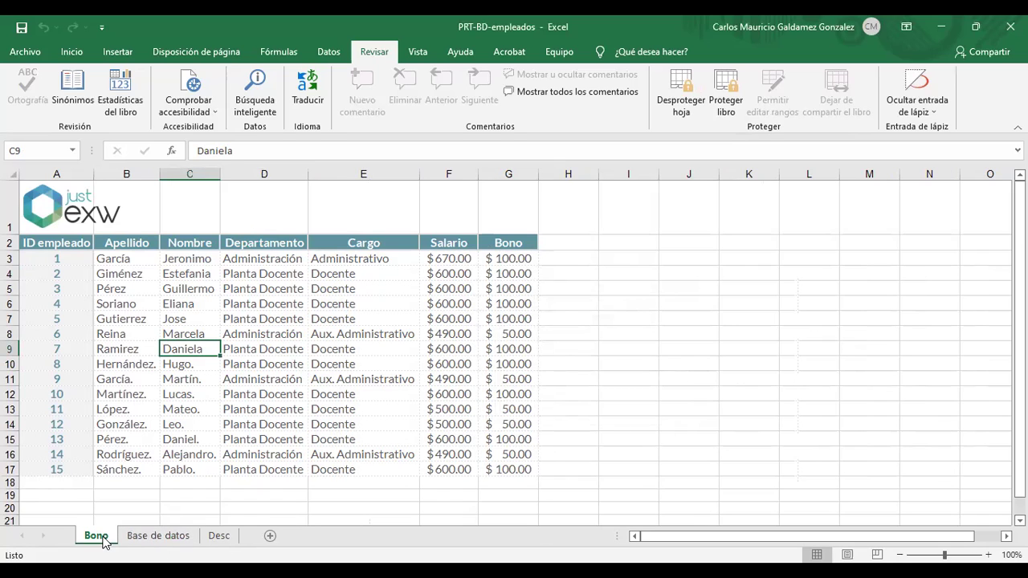
{"action": "left_click_drag", "start_coordinate": [167, 536], "coordinate": [102, 543]}
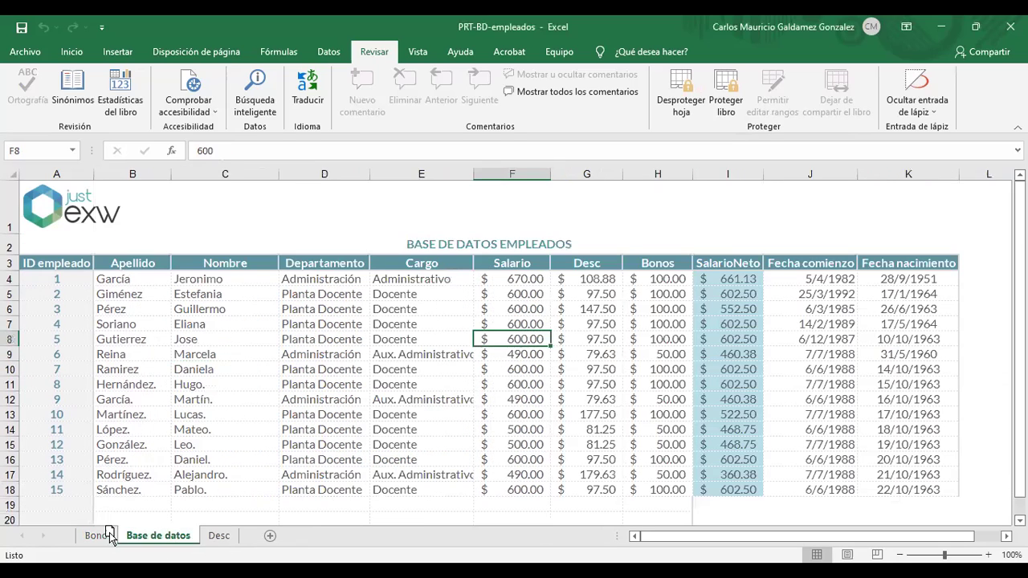
{"action": "left_click_drag", "start_coordinate": [177, 540], "coordinate": [245, 537]}
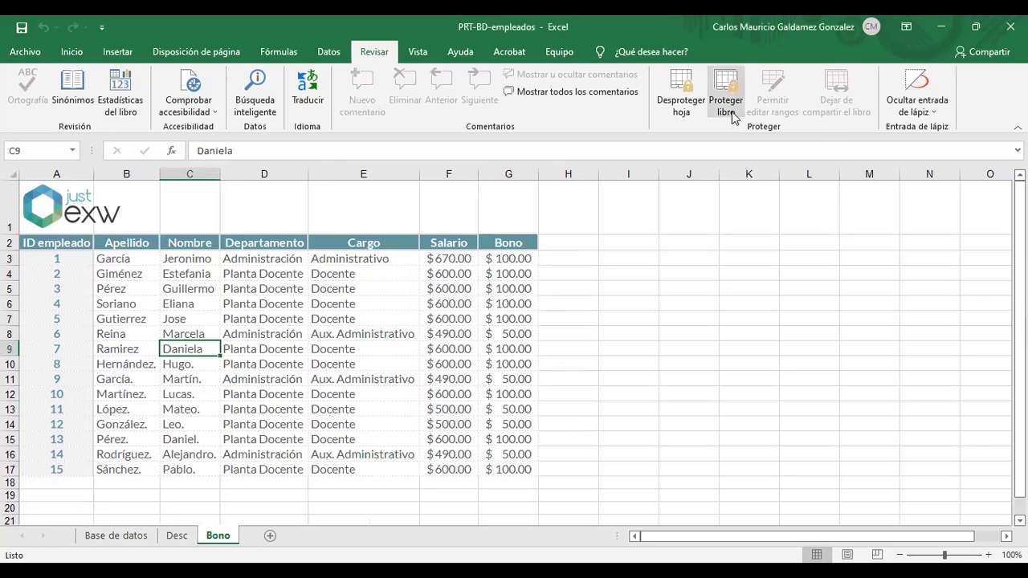
Unprotect the Bono and Desc sheets by entering their passwords.
{"action": "left_click", "coordinate": [681, 100]}
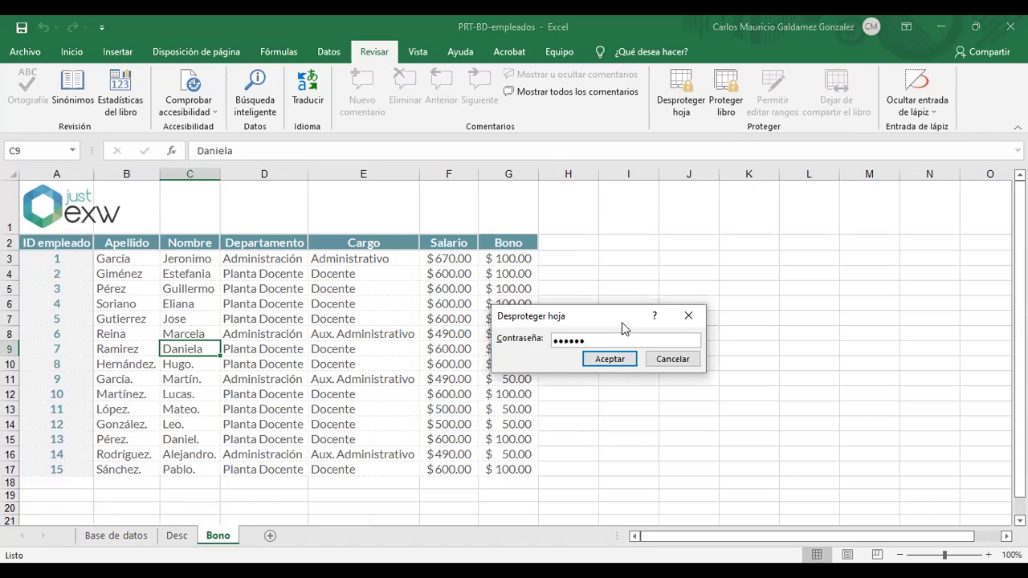
{"action": "left_click", "coordinate": [603, 361]}
{"action": "left_click", "coordinate": [177, 535]}
{"action": "left_click", "coordinate": [682, 110]}
{"action": "key", "text": "ctrl+v"}
{"action": "key", "text": "BackSpace"}
{"action": "key", "text": "BackSpace"}
{"action": "key", "text": "BackSpace"}
{"action": "key", "text": "BackSpace"}
{"action": "key", "text": "BackSpace"}
{"action": "key", "text": "BackSpace"}
{"action": "key", "text": "BackSpace"}
{"action": "key", "text": "BackSpace"}
{"action": "key", "text": "BackSpace"}
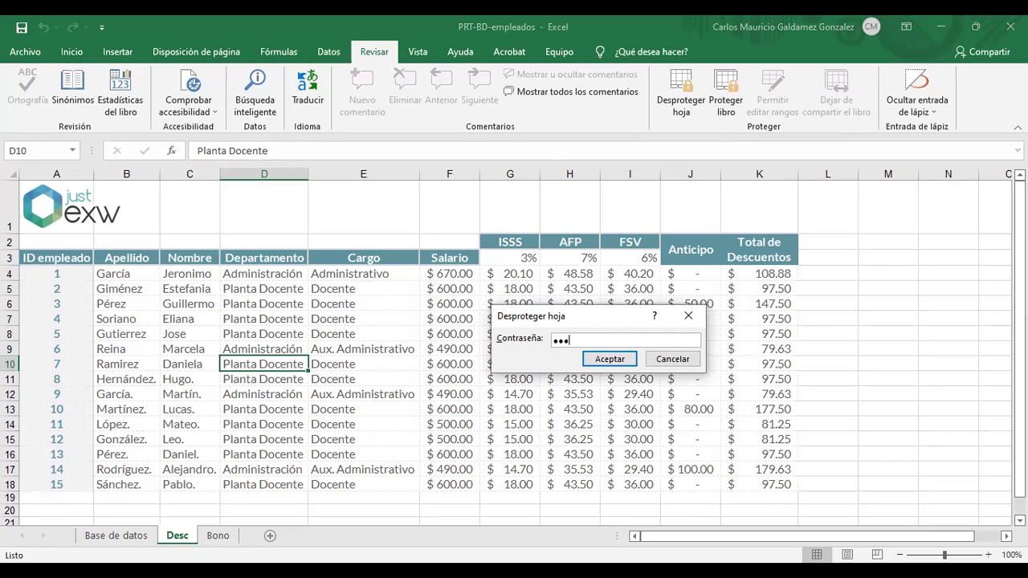
{"action": "left_click", "coordinate": [610, 359]}
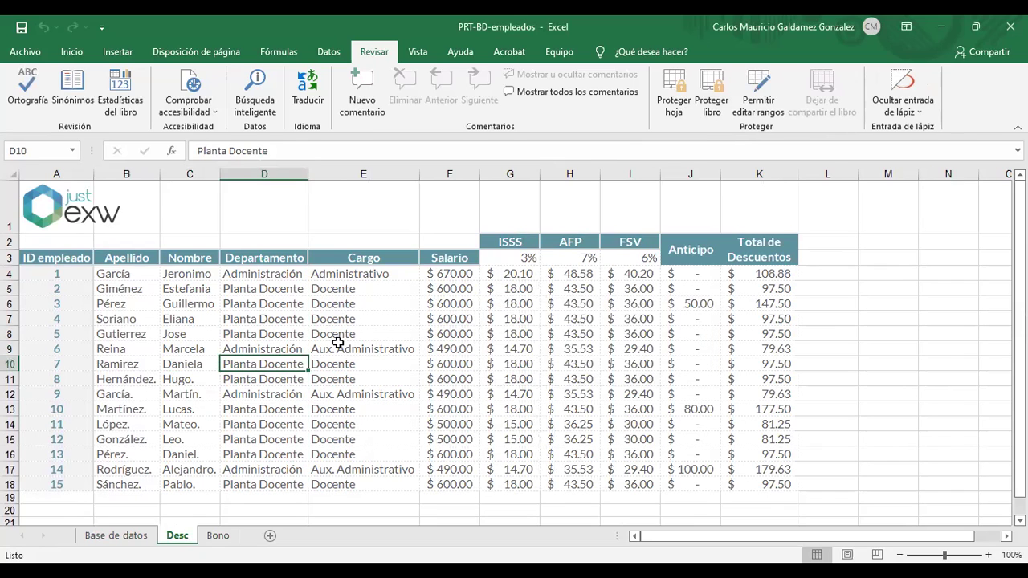
Unprotect Base de datos, then clear D12 and undo to confirm it is editable.
{"action": "left_click", "coordinate": [117, 535]}
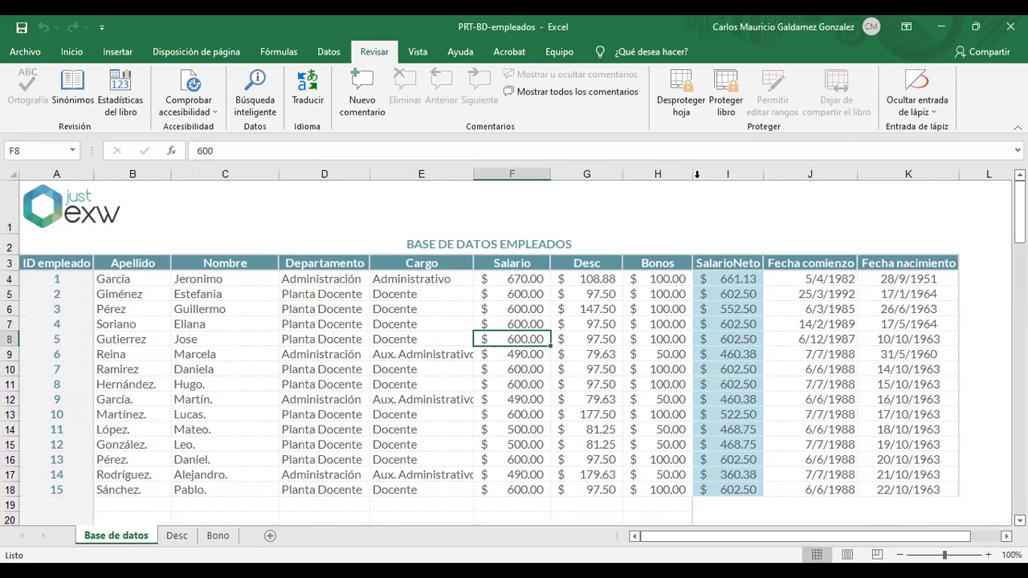
{"action": "left_click", "coordinate": [679, 114]}
{"action": "key", "text": "Return"}
{"action": "left_click", "coordinate": [299, 396]}
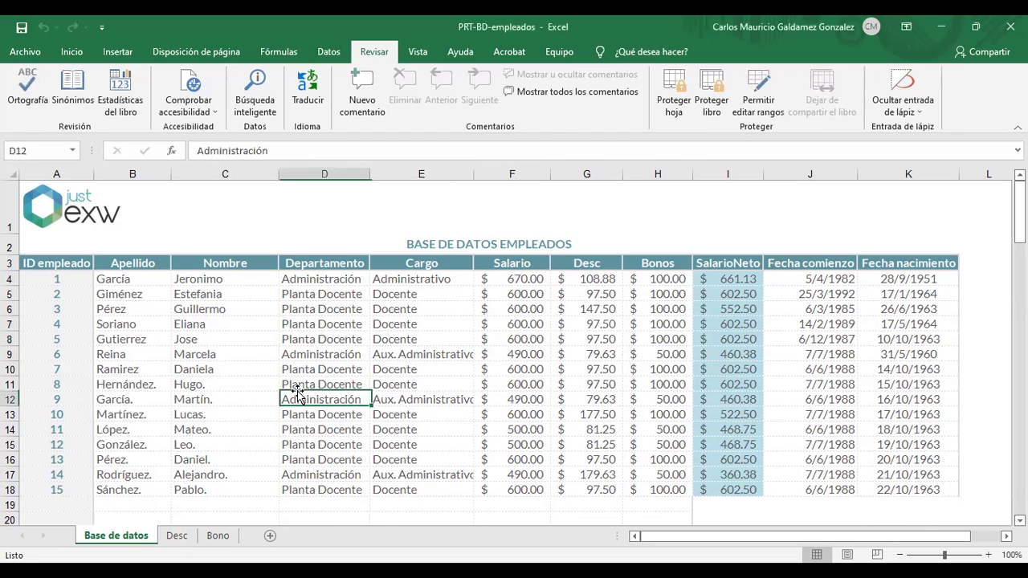
{"action": "key", "text": "Delete"}
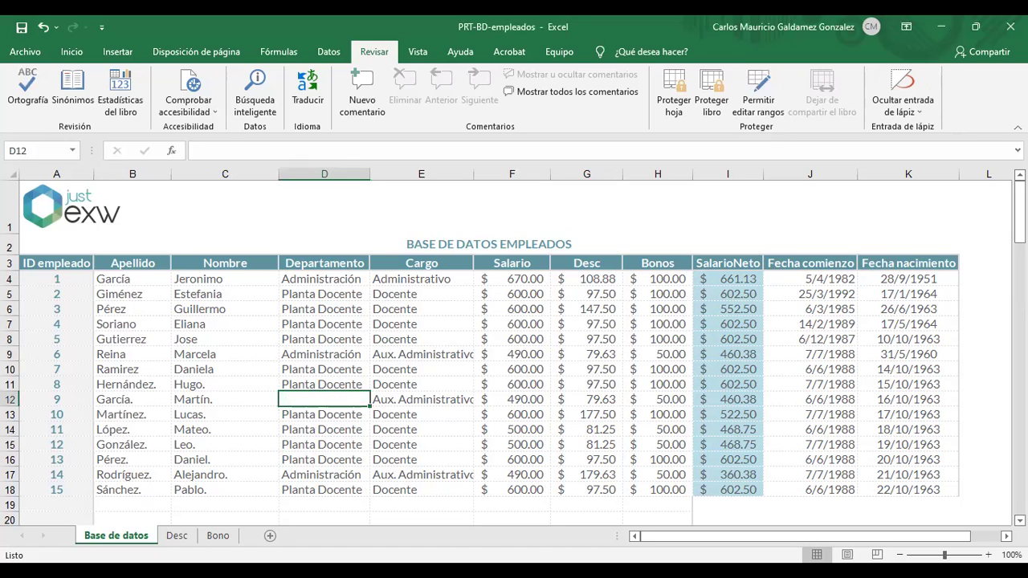
{"action": "key", "text": "ctrl+z"}
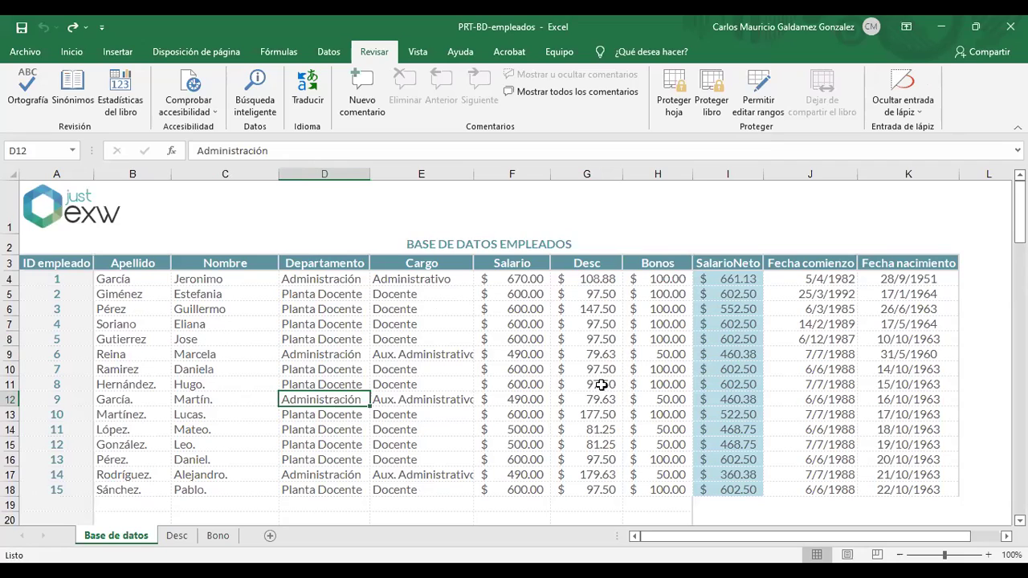
{"action": "key", "text": "Left"}
{"action": "key", "text": "Up"}
{"action": "key", "text": "Up"}
{"action": "key", "text": "Up"}
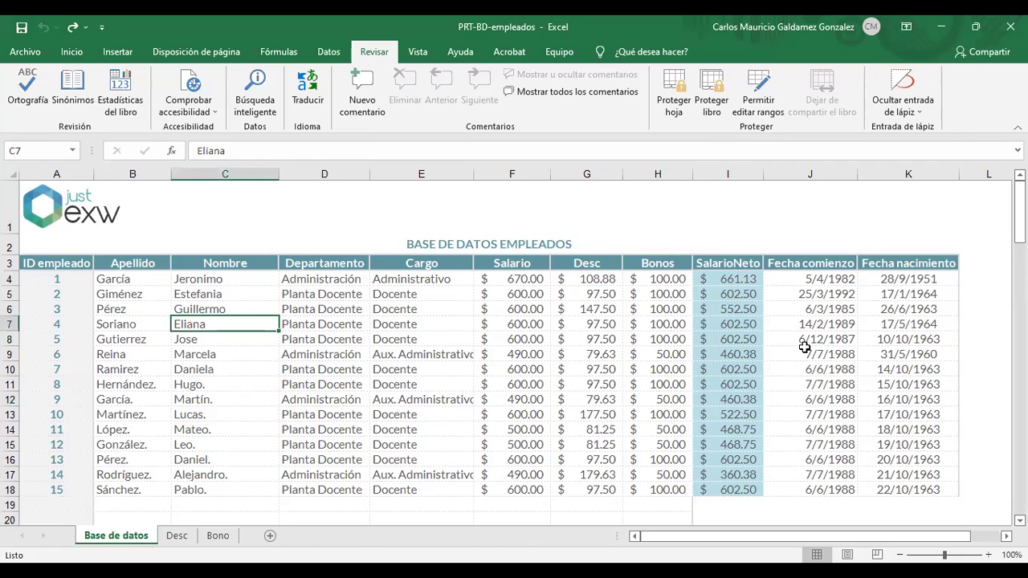
{"action": "left_click", "coordinate": [712, 90]}
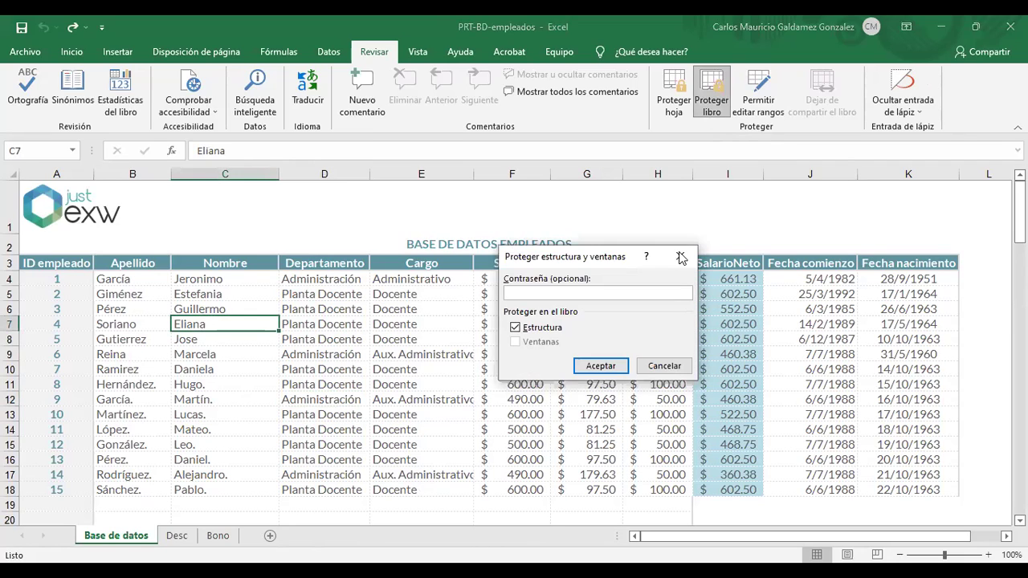
{"action": "key", "text": "Escape"}
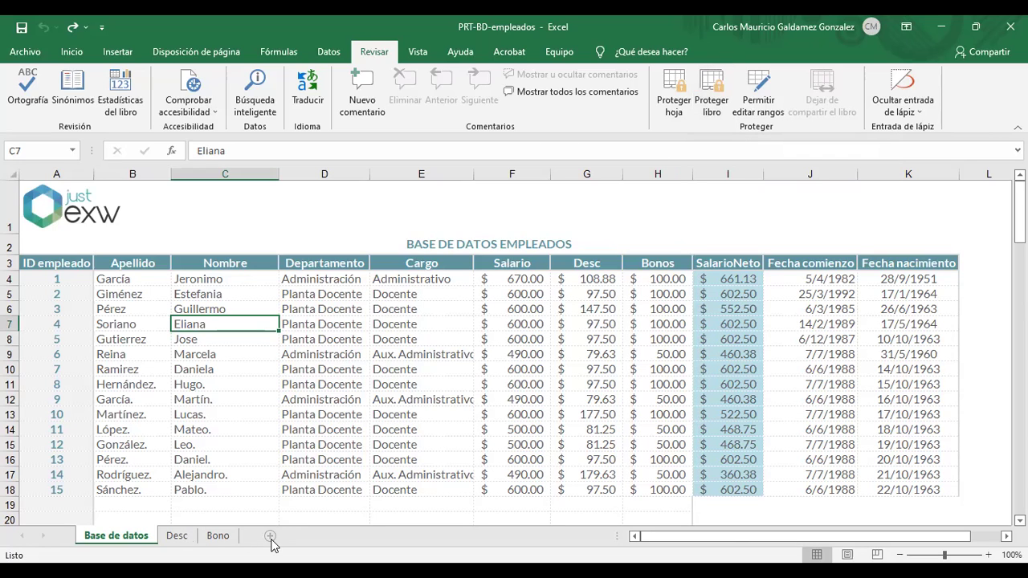
{"action": "left_click", "coordinate": [272, 542]}
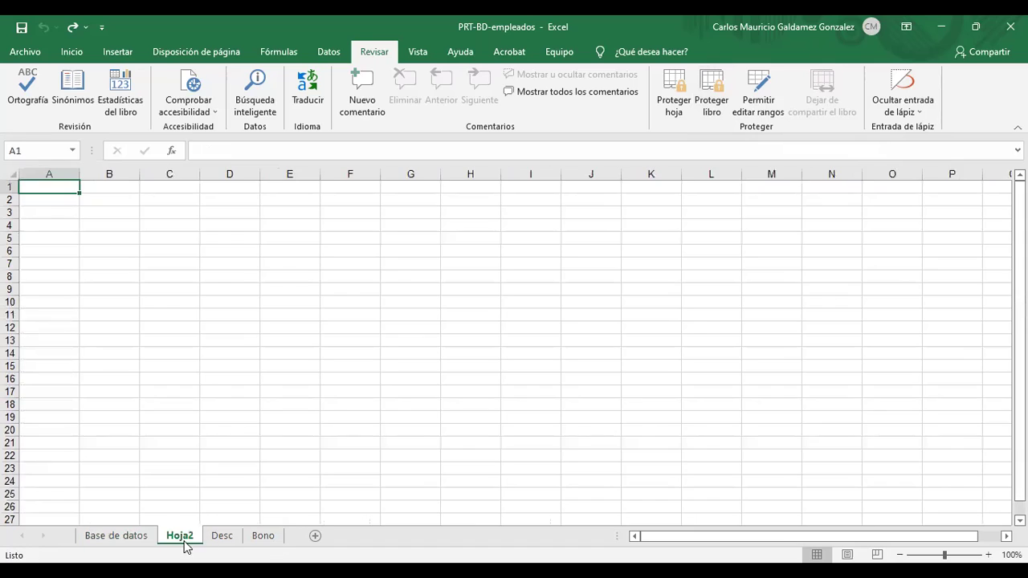
{"action": "right_click", "coordinate": [178, 537]}
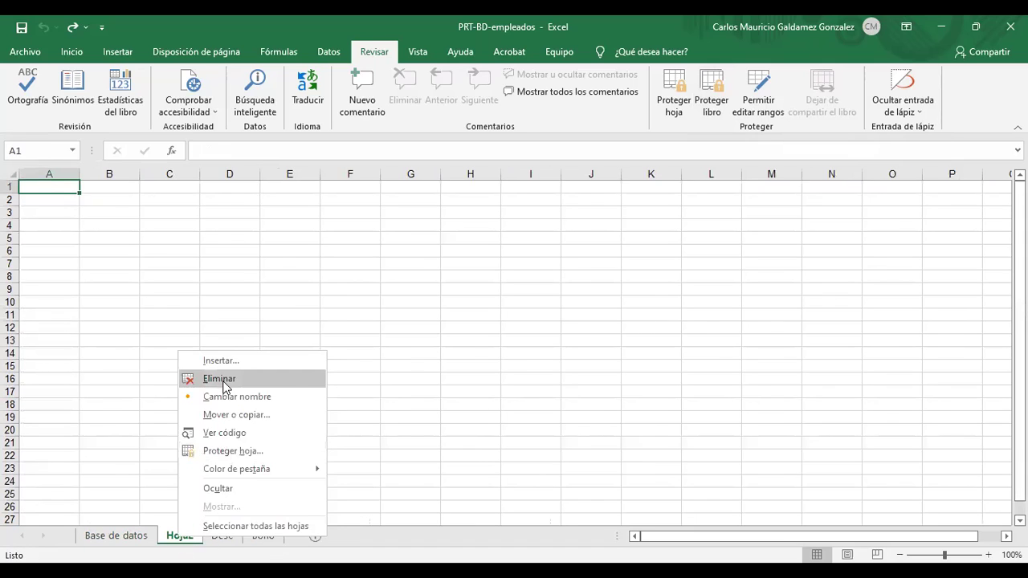
{"action": "key", "text": "Return"}
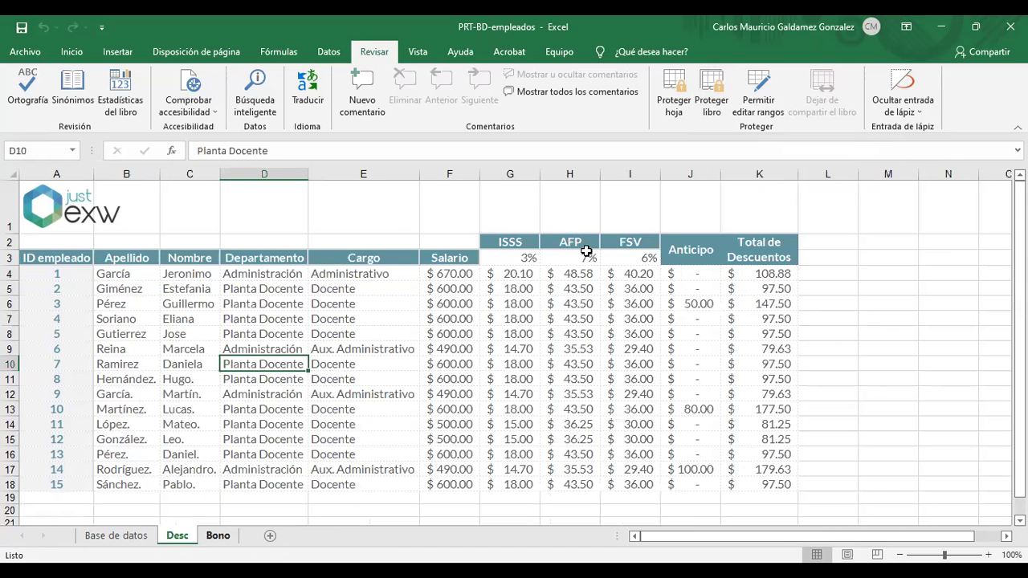
{"action": "key", "text": "ctrl+Page_Up"}
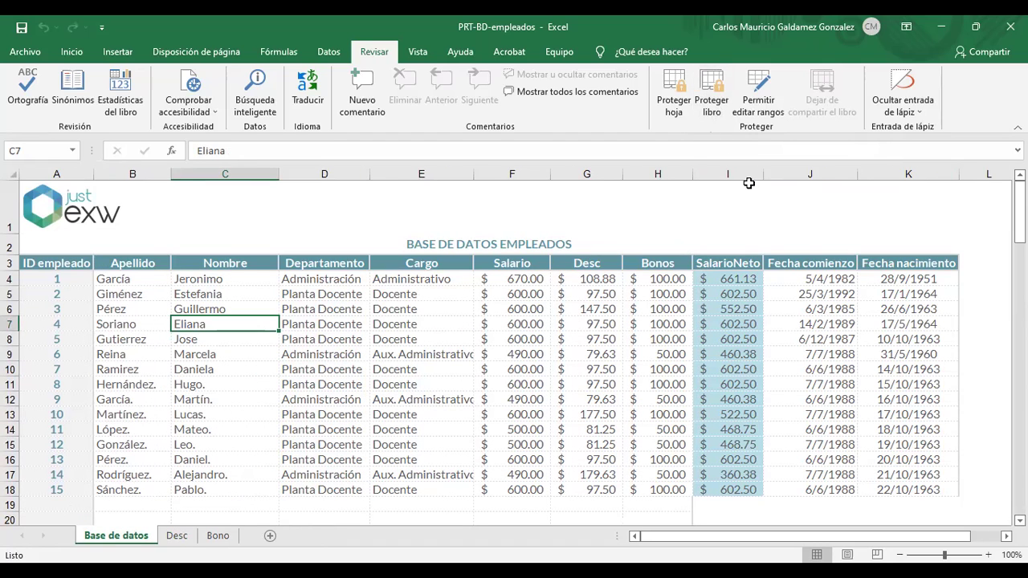
Protect the workbook structure with a confirmed password.
{"action": "left_click", "coordinate": [712, 104]}
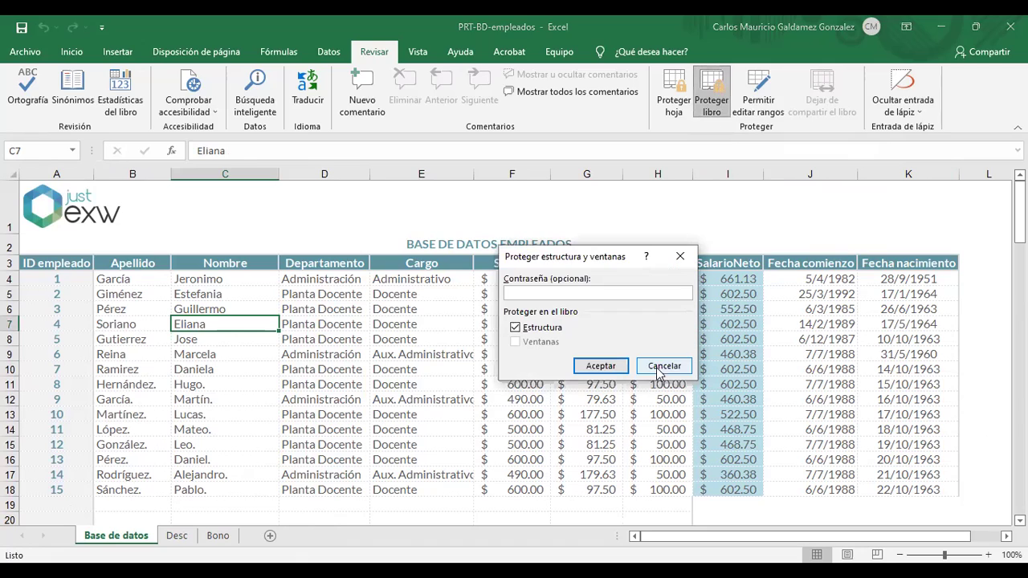
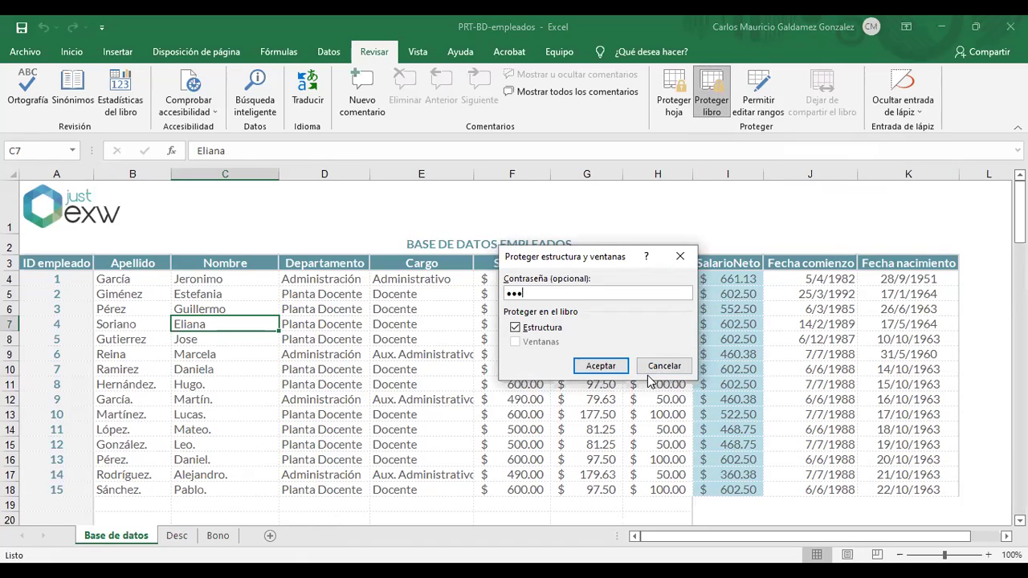
{"action": "left_click", "coordinate": [591, 371]}
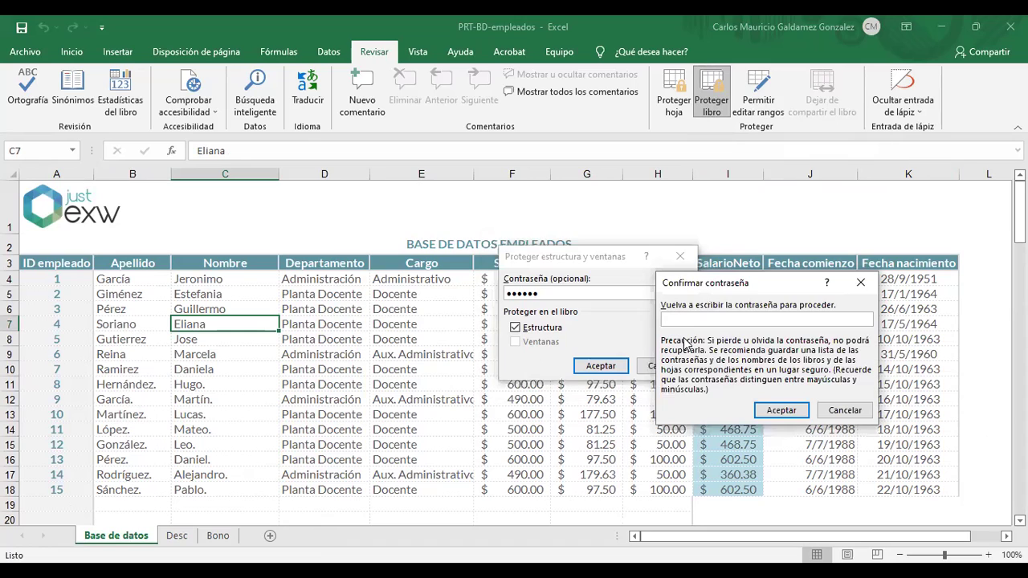
{"action": "left_click", "coordinate": [776, 413]}
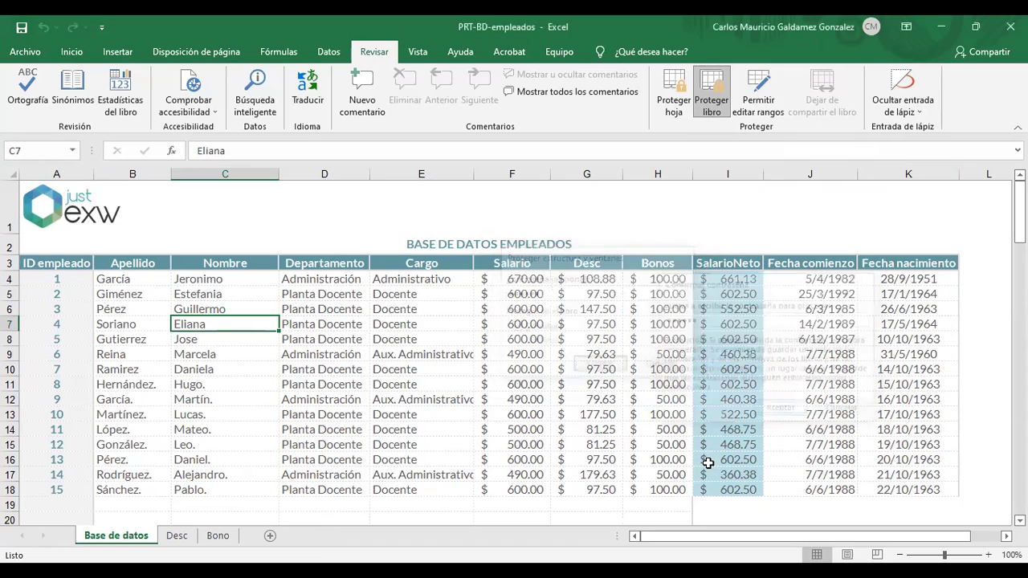
Test cell editing by clearing E9 and Bono's D10, undoing each change.
{"action": "left_click", "coordinate": [418, 355]}
{"action": "key", "text": "Delete"}
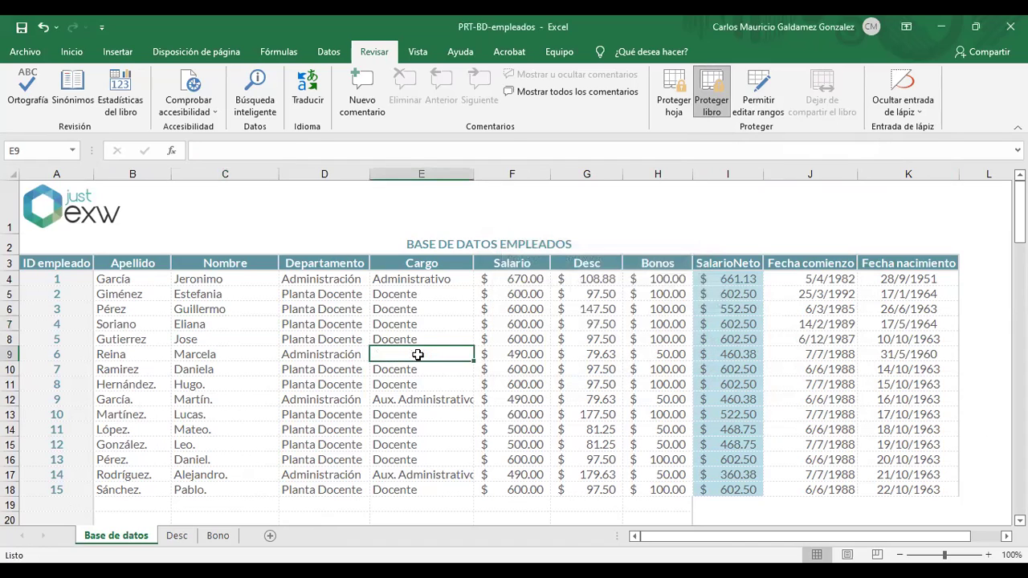
{"action": "key", "text": "Down"}
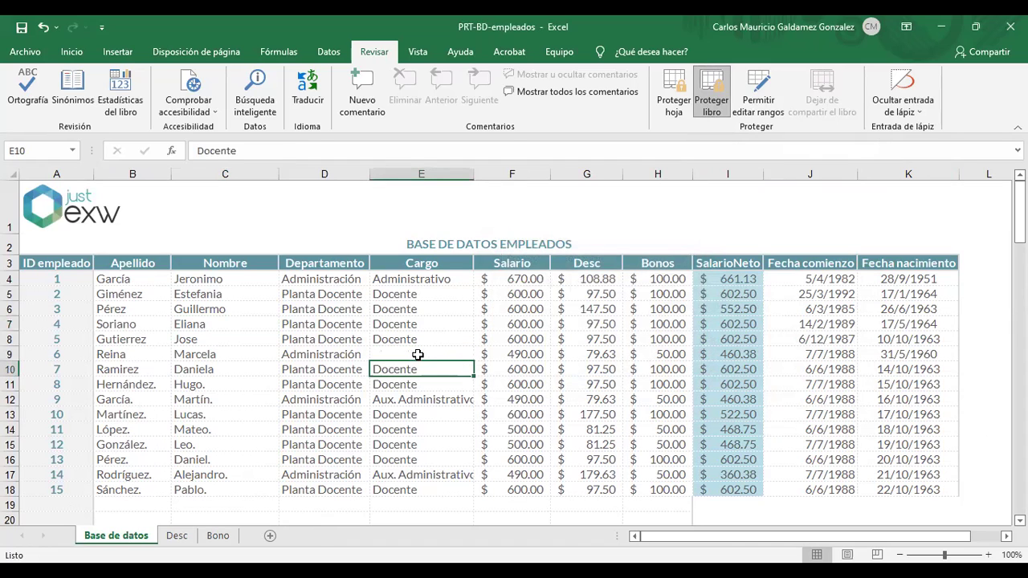
{"action": "key", "text": "ctrl+z"}
{"action": "left_click", "coordinate": [177, 536]}
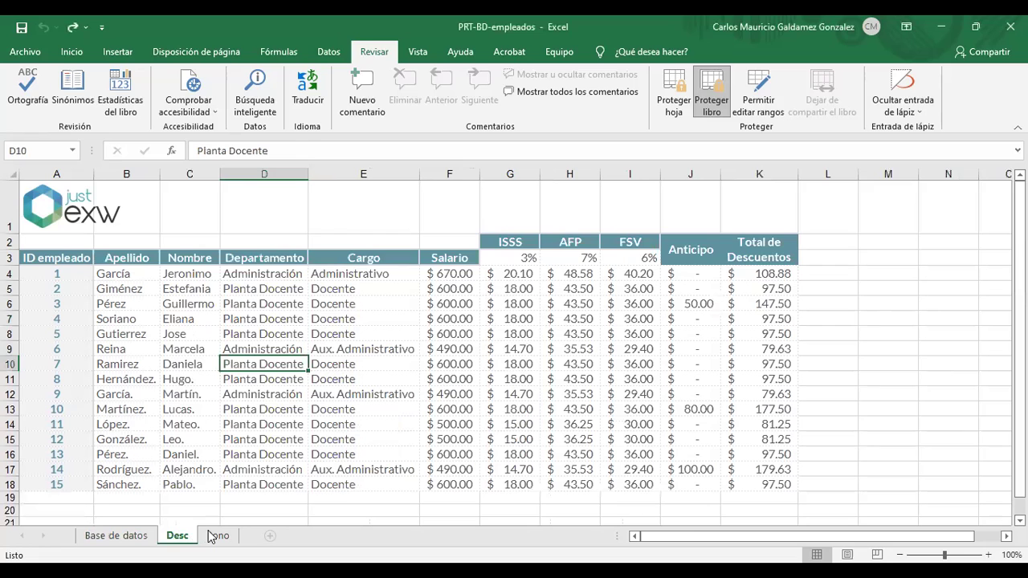
{"action": "left_click", "coordinate": [210, 536]}
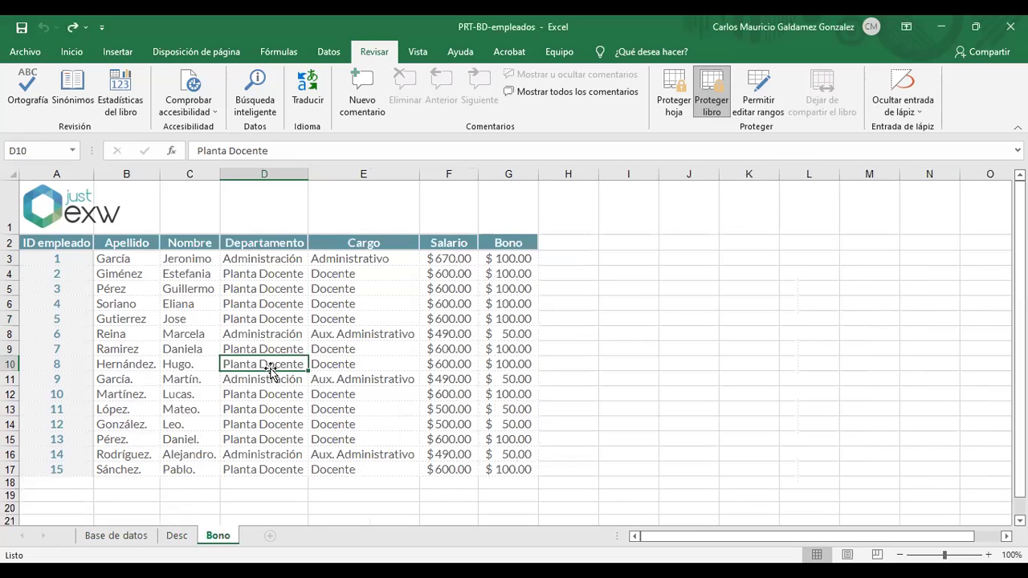
{"action": "key", "text": "Delete"}
{"action": "key", "text": "Down"}
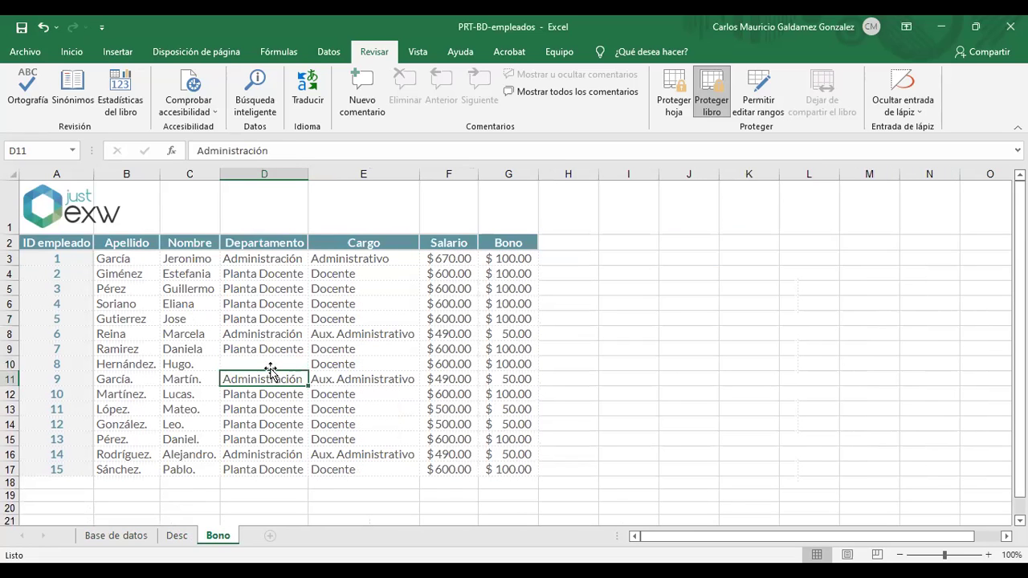
{"action": "key", "text": "ctrl+z"}
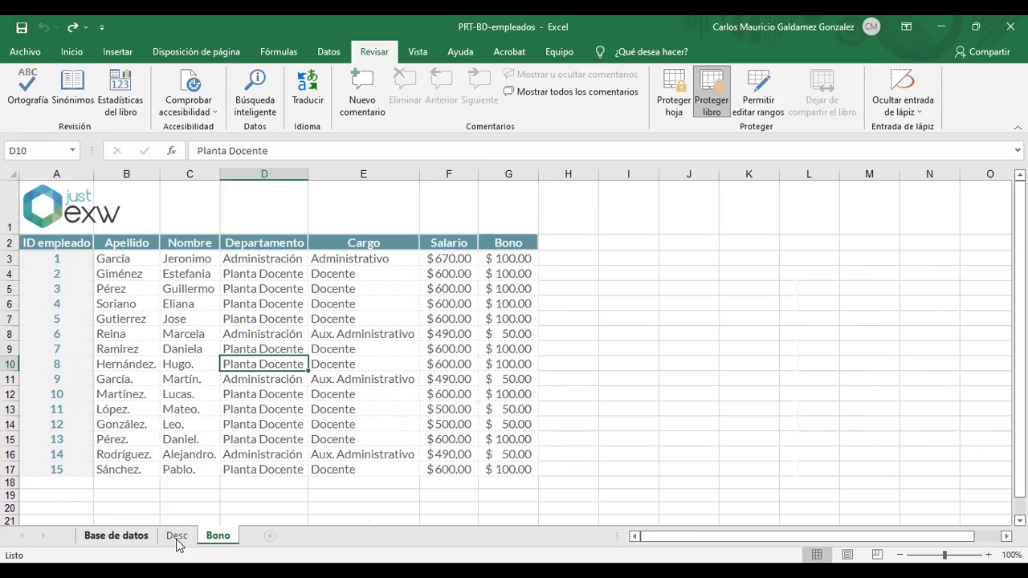
Try moving and right-clicking the Base de datos tab to confirm sheet operations are blocked.
{"action": "mouse_move", "coordinate": [112, 540]}
{"action": "left_mouse_down"}
{"action": "mouse_move", "coordinate": [180, 533]}
{"action": "mouse_move", "coordinate": [138, 543]}
{"action": "left_mouse_up"}
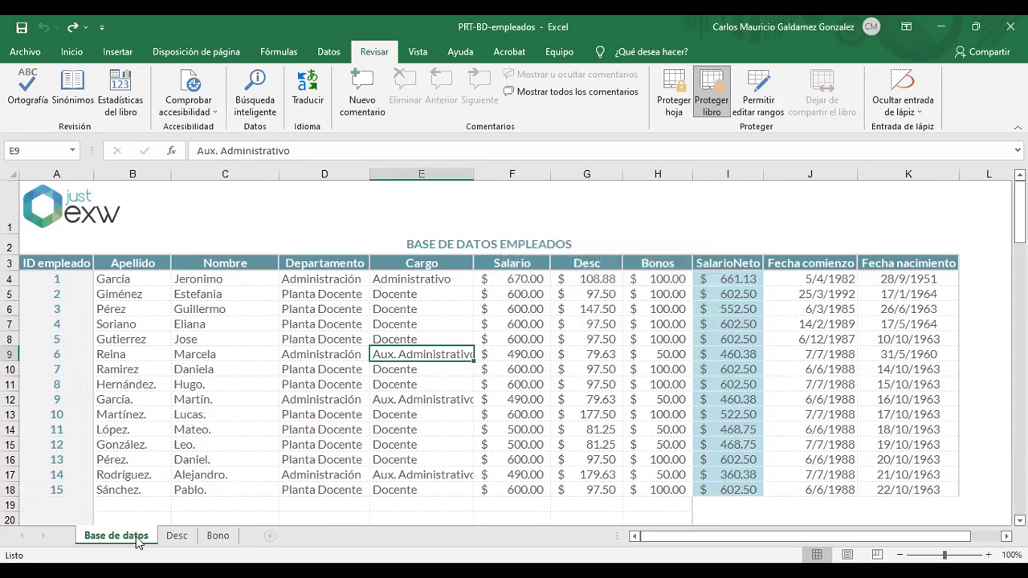
{"action": "right_click", "coordinate": [138, 543]}
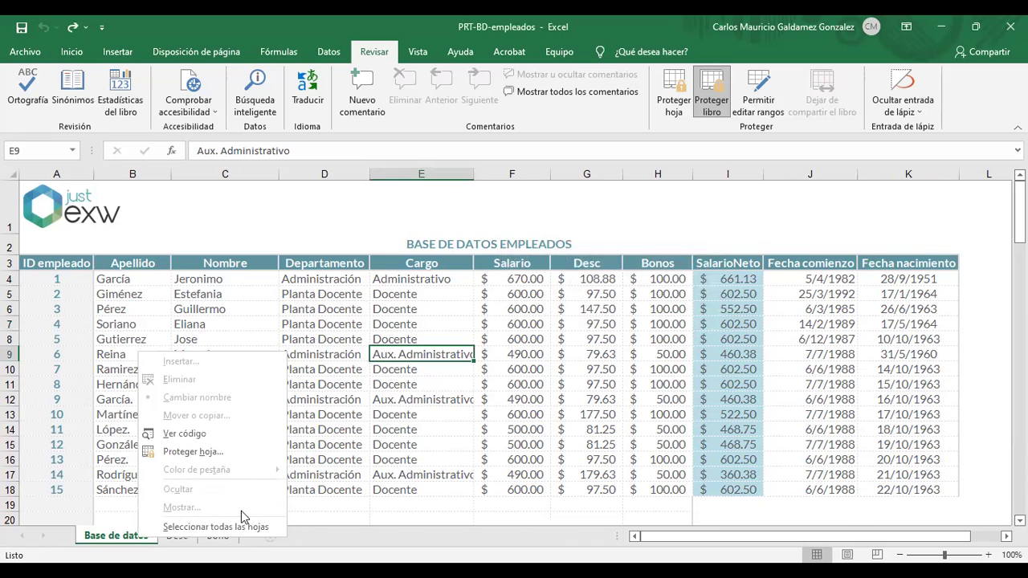
{"action": "key", "text": "Escape"}
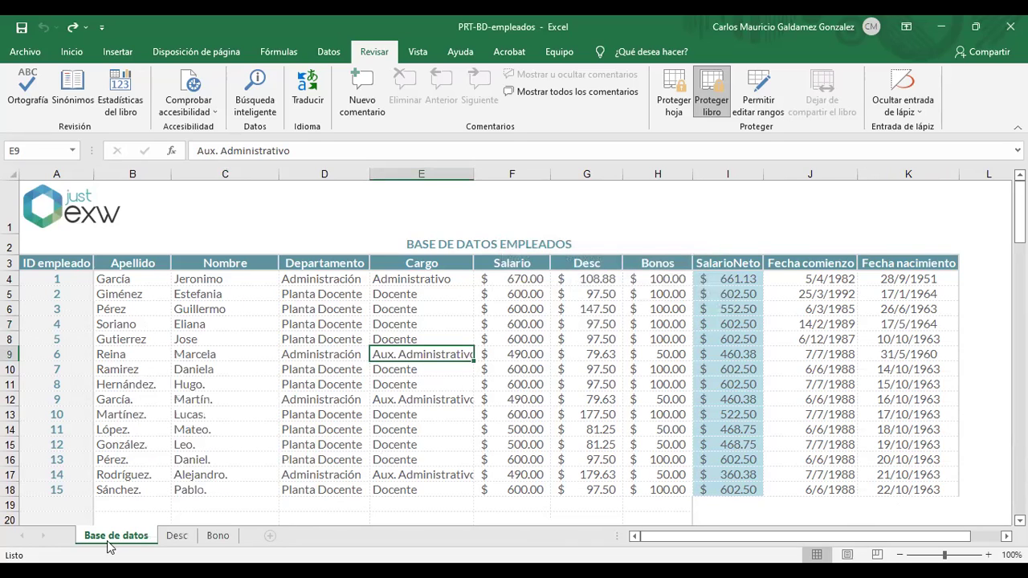
{"action": "left_click", "coordinate": [182, 540]}
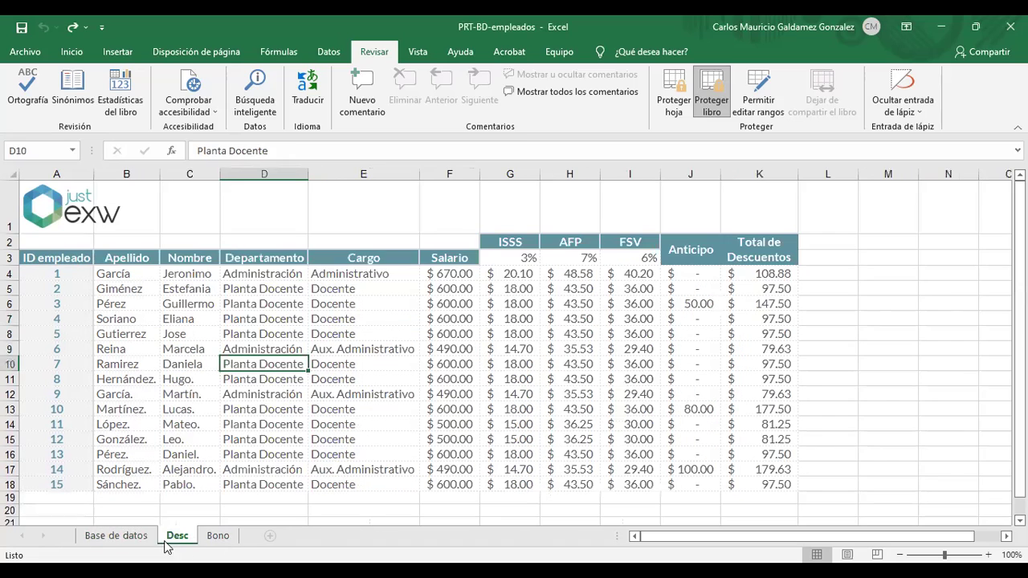
{"action": "key", "text": "ctrl+Page_Up"}
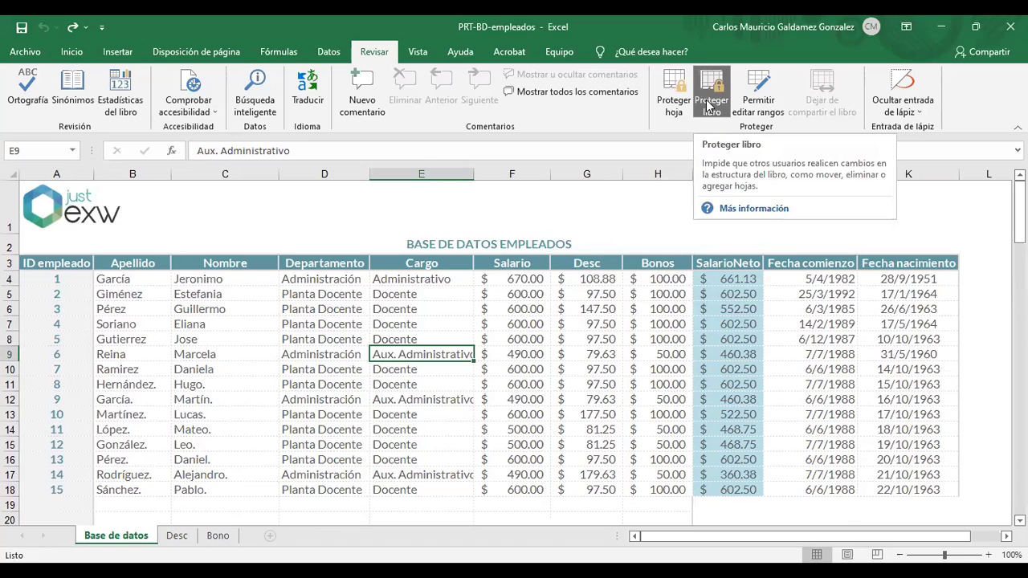
Unprotect the workbook structure and add three blank test sheets.
{"action": "left_click", "coordinate": [709, 105]}
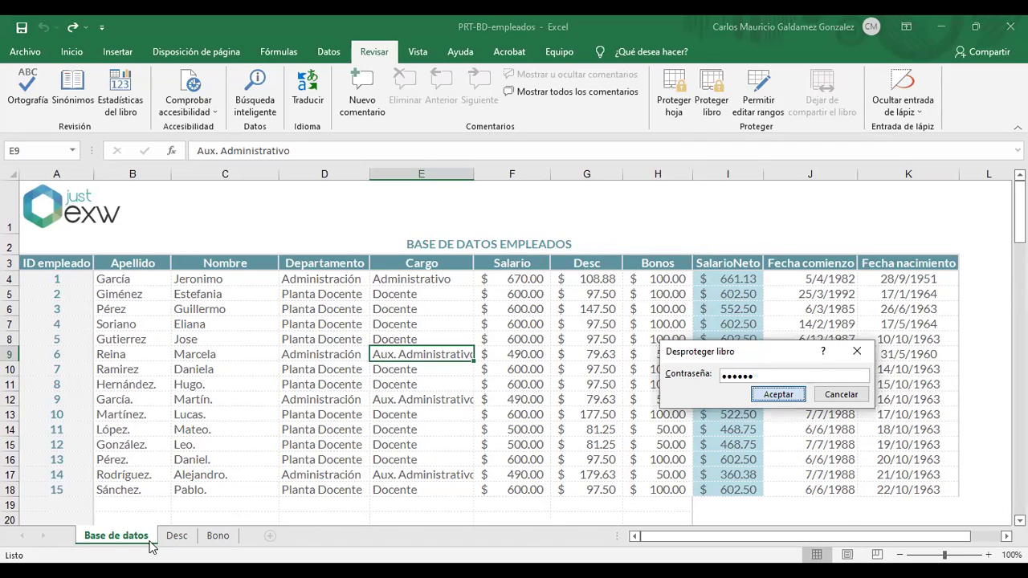
{"action": "key", "text": "Return"}
{"action": "left_click", "coordinate": [269, 536]}
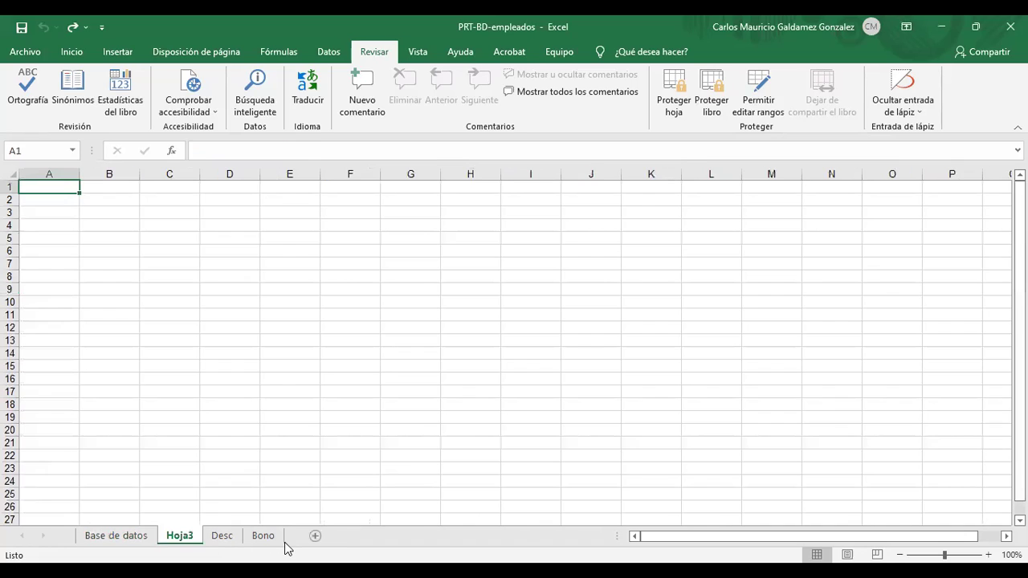
{"action": "left_click", "coordinate": [314, 536]}
{"action": "left_click", "coordinate": [360, 535]}
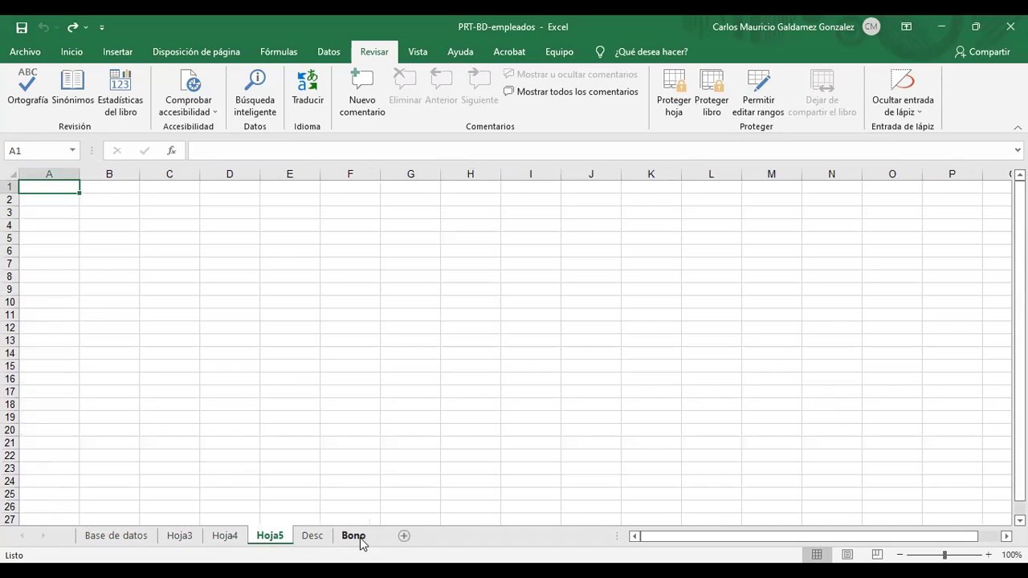
Delete test sheets Hoja5 and Hoja4, then return to cell A4 on Base de datos.
{"action": "right_click", "coordinate": [263, 540]}
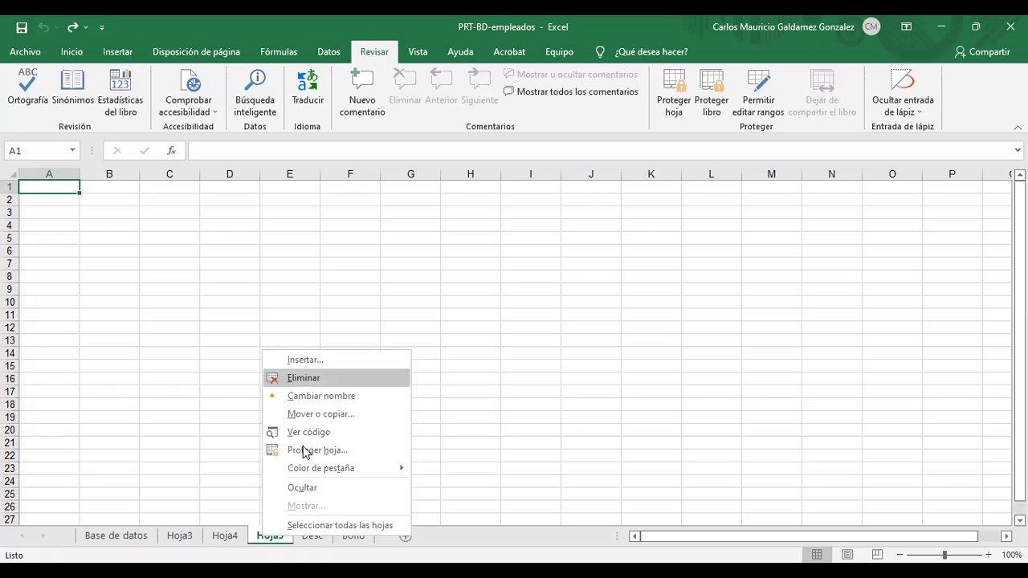
{"action": "left_click", "coordinate": [313, 379]}
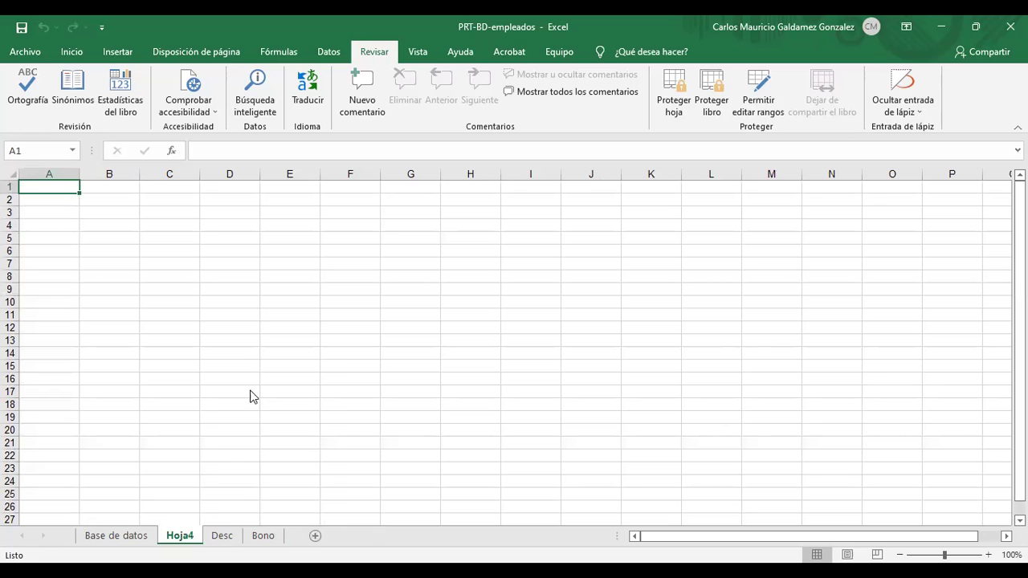
{"action": "right_click", "coordinate": [180, 536]}
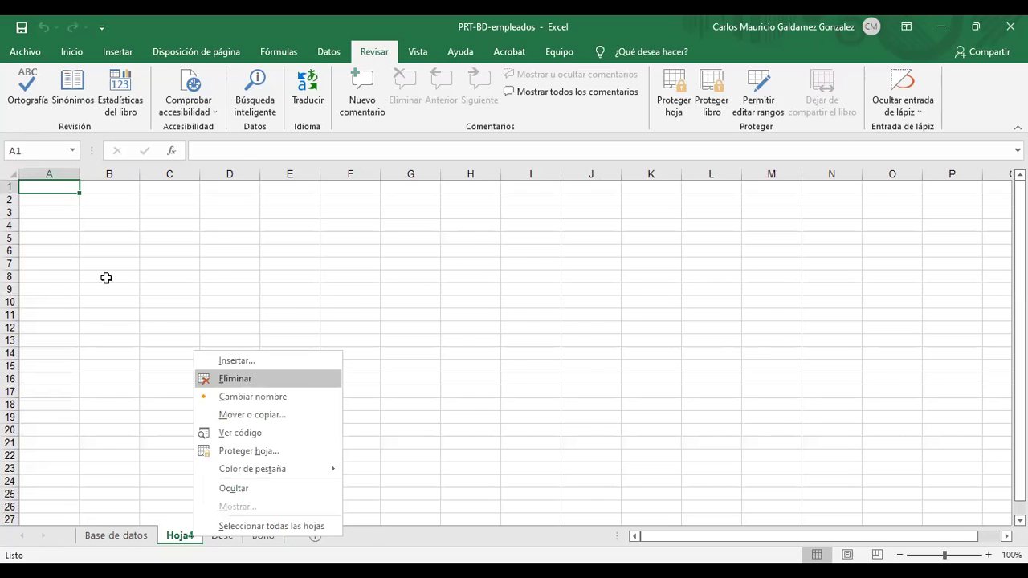
{"action": "left_click", "coordinate": [241, 378]}
{"action": "left_click", "coordinate": [116, 535]}
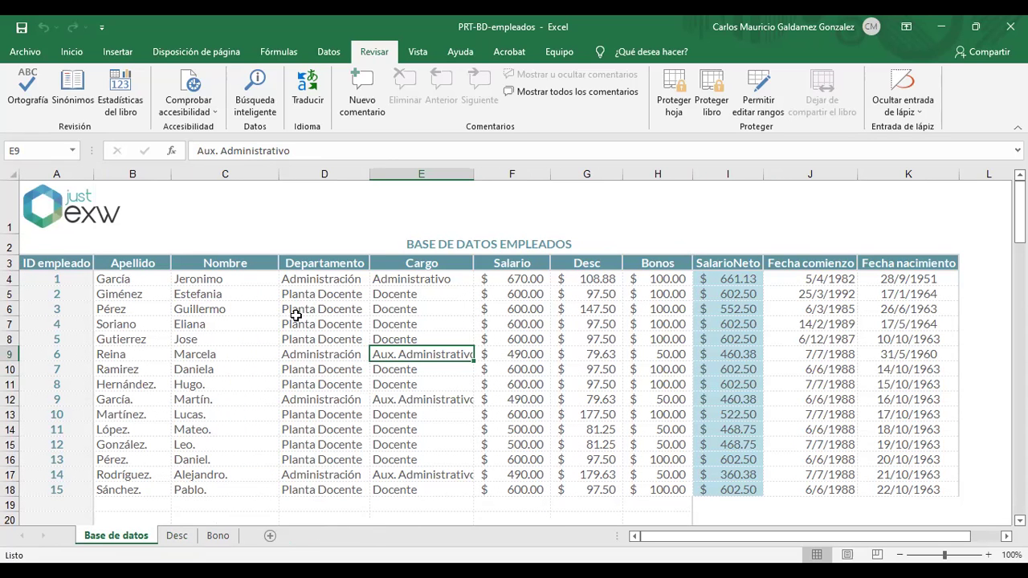
{"action": "left_click", "coordinate": [79, 278]}
{"action": "left_click", "coordinate": [112, 279]}
{"action": "left_click", "coordinate": [65, 279]}
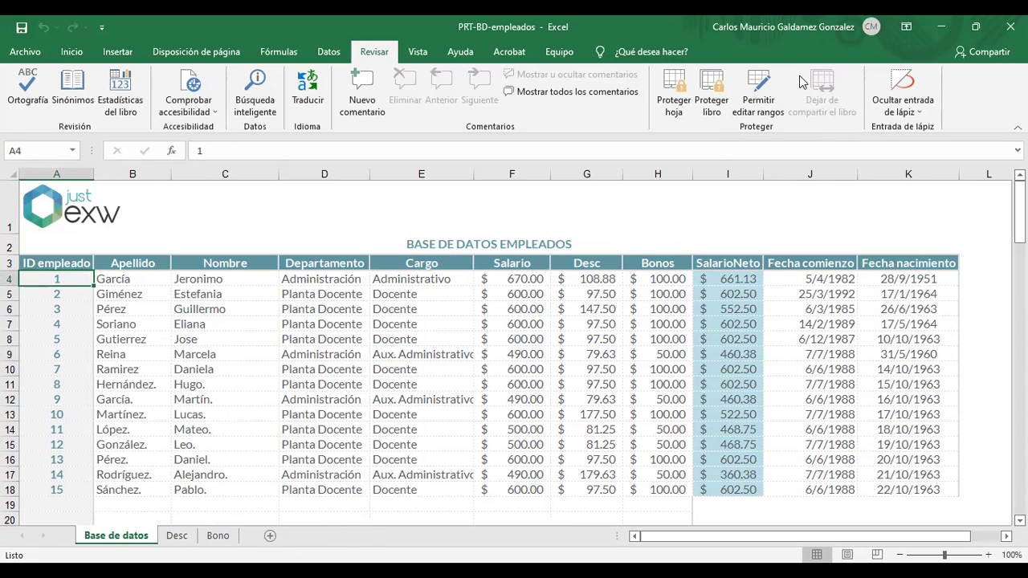
Review the editable-ranges list, then select the SalarioNeto cells I4:I18.
{"action": "left_click", "coordinate": [768, 111]}
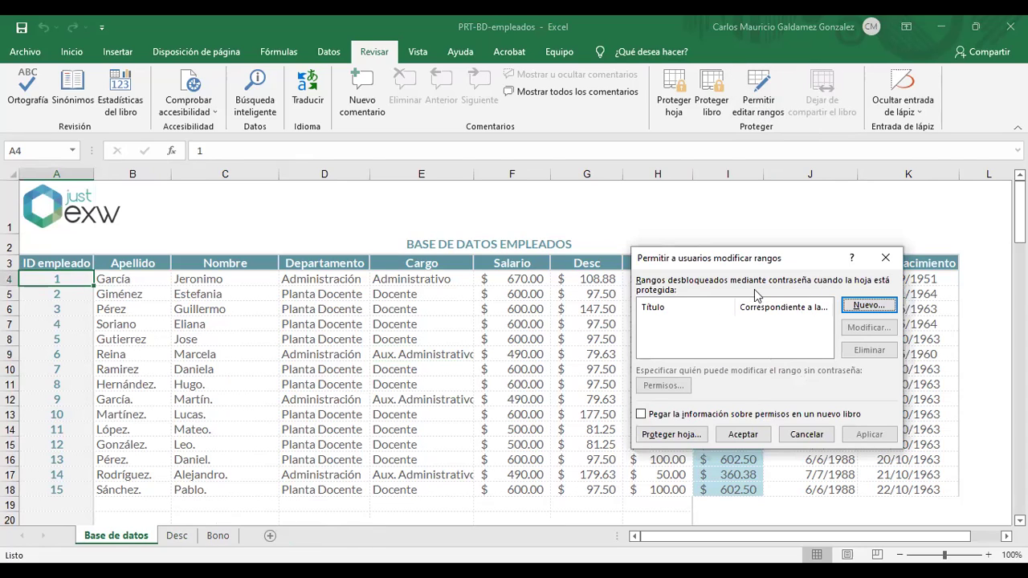
{"action": "left_click_drag", "start_coordinate": [734, 307], "coordinate": [675, 307]}
{"action": "left_click_drag", "start_coordinate": [798, 312], "coordinate": [819, 319]}
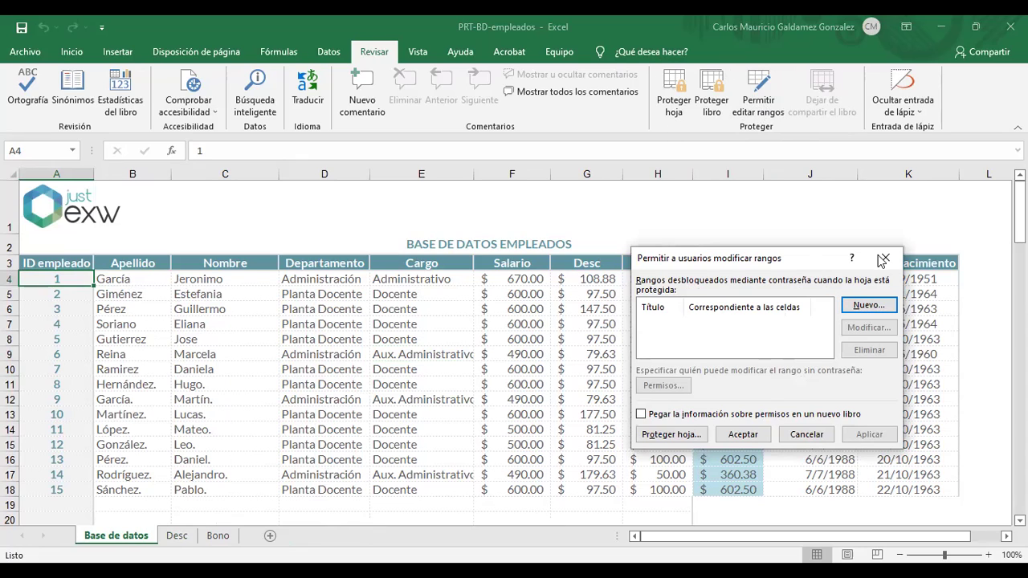
{"action": "left_click", "coordinate": [882, 260]}
{"action": "left_click", "coordinate": [640, 406]}
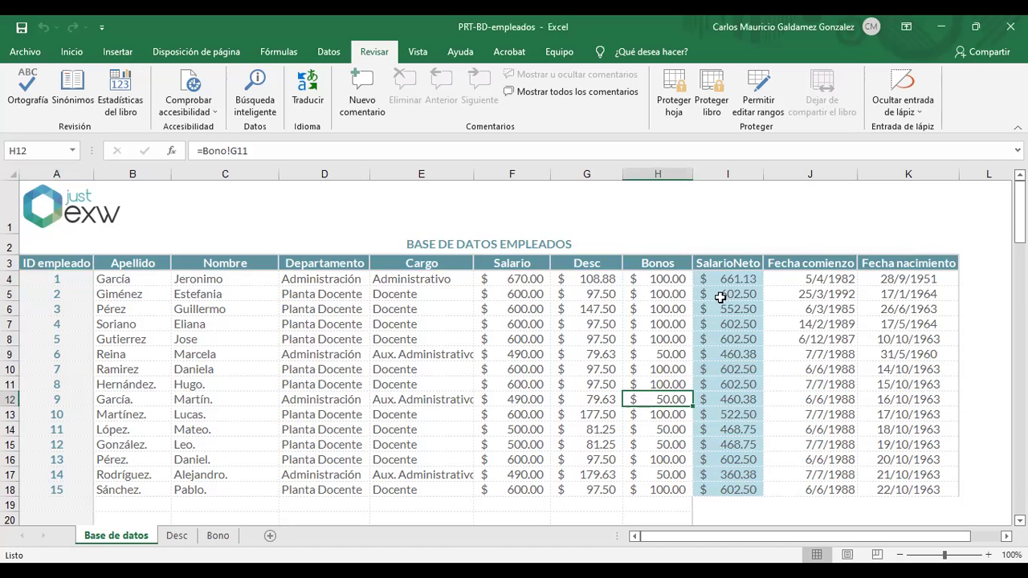
{"action": "left_click_drag", "start_coordinate": [714, 280], "coordinate": [725, 490]}
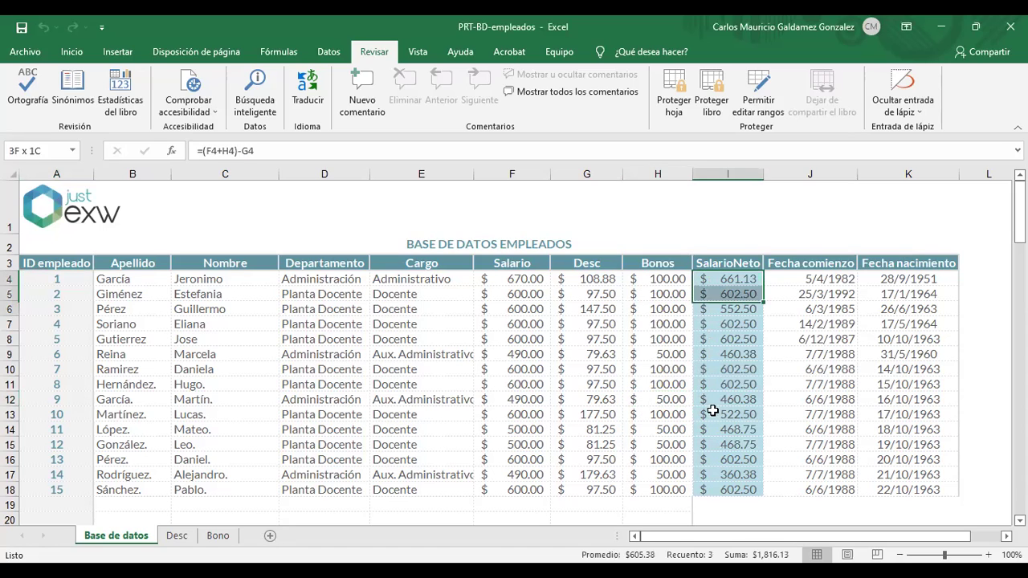
Create editable range Rango1 for $I$4:$I$18 with a confirmed range password.
{"action": "left_click", "coordinate": [753, 107]}
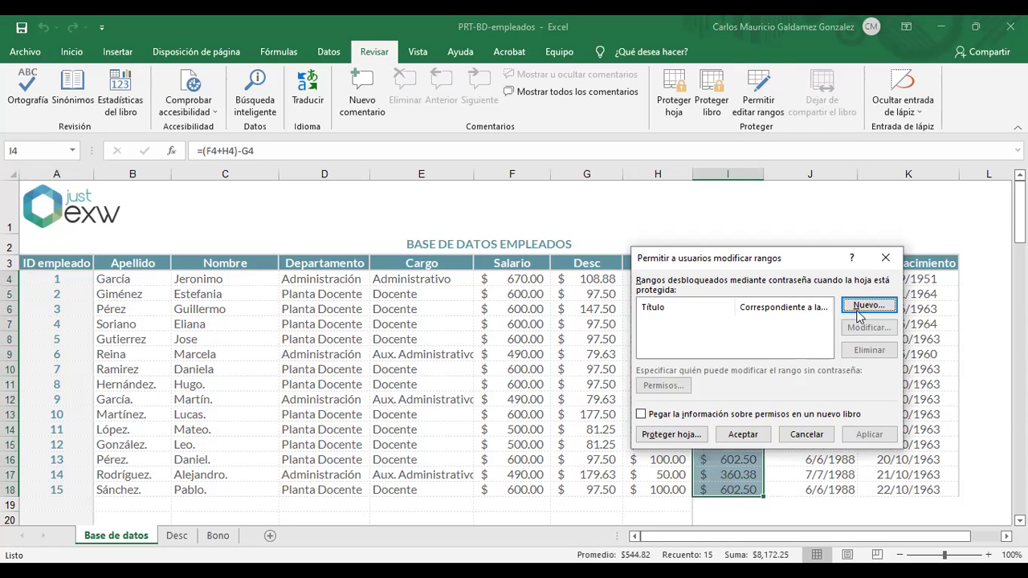
{"action": "left_click", "coordinate": [859, 309]}
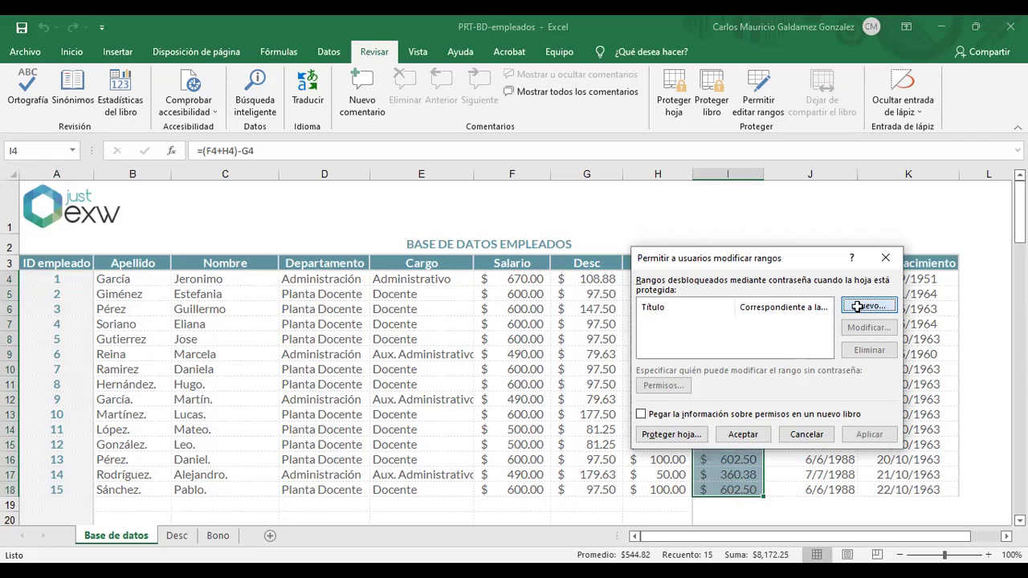
{"action": "left_click", "coordinate": [679, 385]}
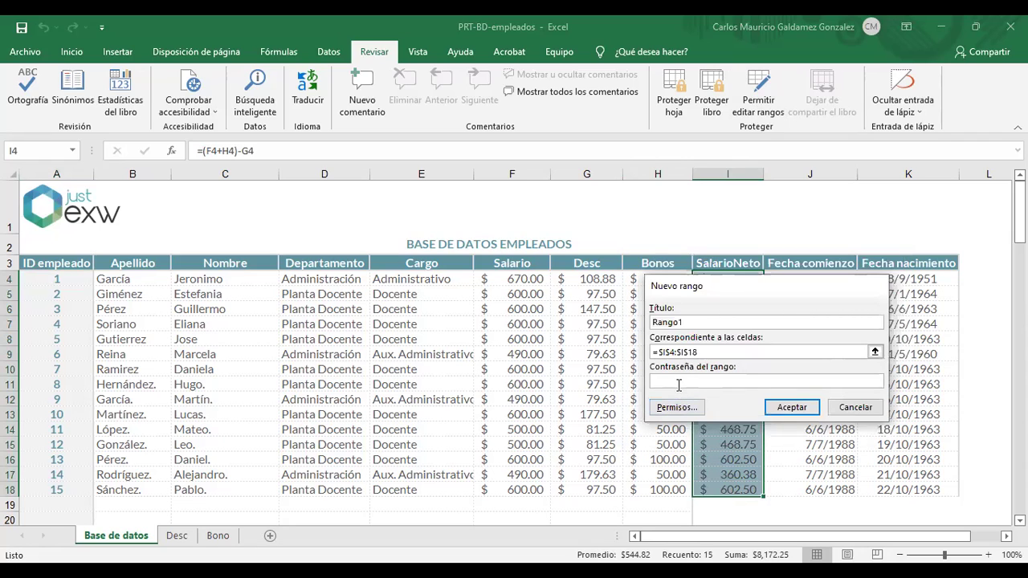
{"action": "left_click", "coordinate": [793, 408]}
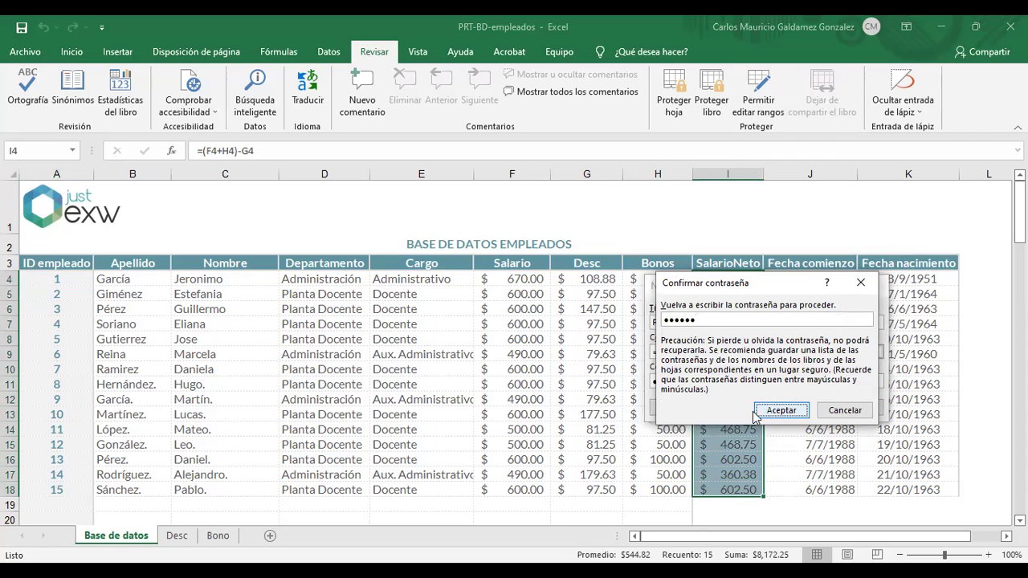
{"action": "left_click", "coordinate": [772, 412]}
{"action": "left_click", "coordinate": [750, 436]}
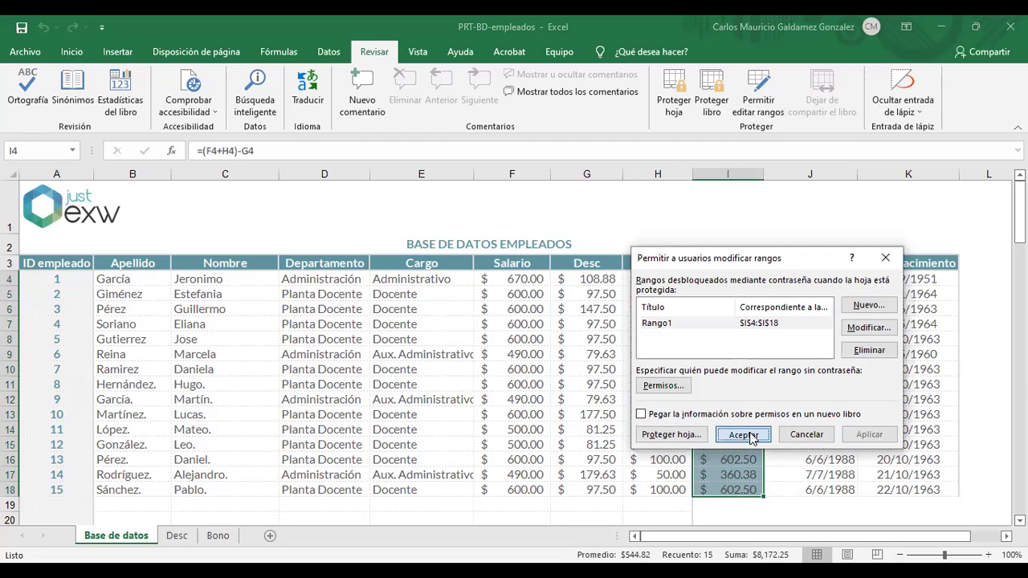
{"action": "left_click", "coordinate": [661, 389]}
Test editing by clearing I11 and undoing, then clearing H12's bonus.
{"action": "left_click", "coordinate": [721, 388]}
{"action": "key", "text": "Delete"}
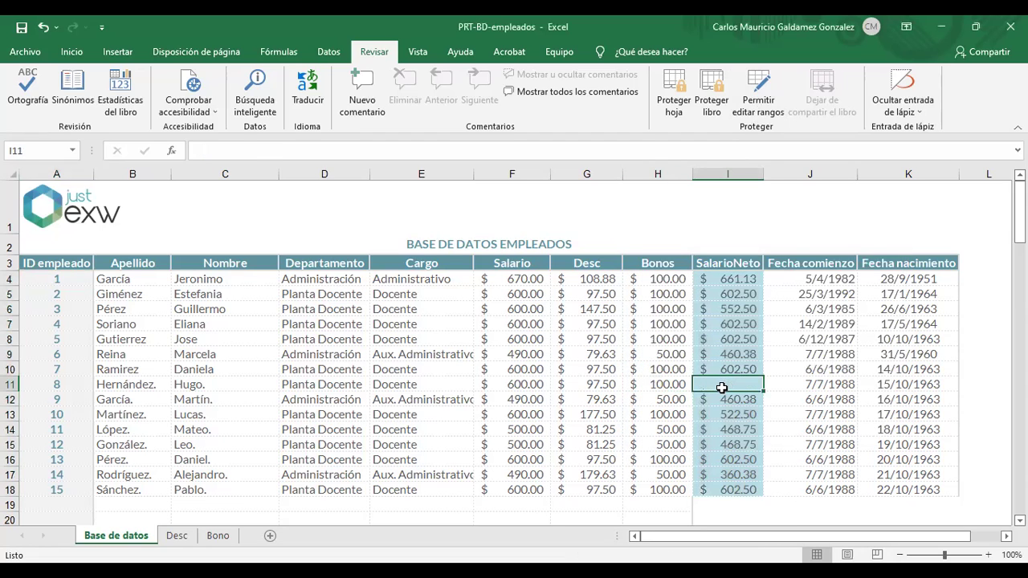
{"action": "key", "text": "ctrl+z"}
{"action": "left_click", "coordinate": [657, 398]}
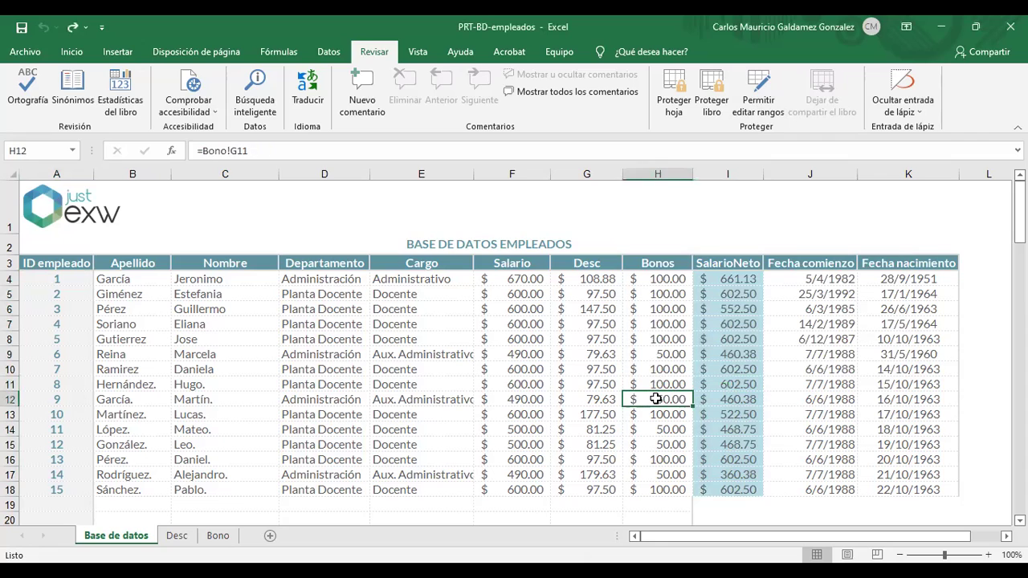
{"action": "key", "text": "Delete"}
Restore H12's bonus, then password-protect the Base de datos sheet again.
{"action": "key", "text": "ctrl+z"}
{"action": "left_click", "coordinate": [570, 396]}
{"action": "left_click", "coordinate": [675, 106]}
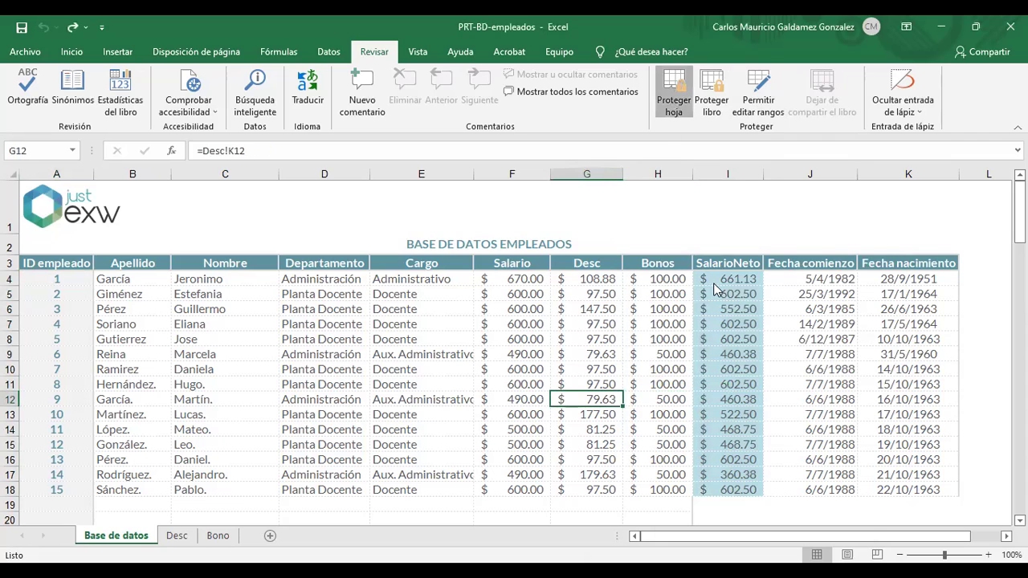
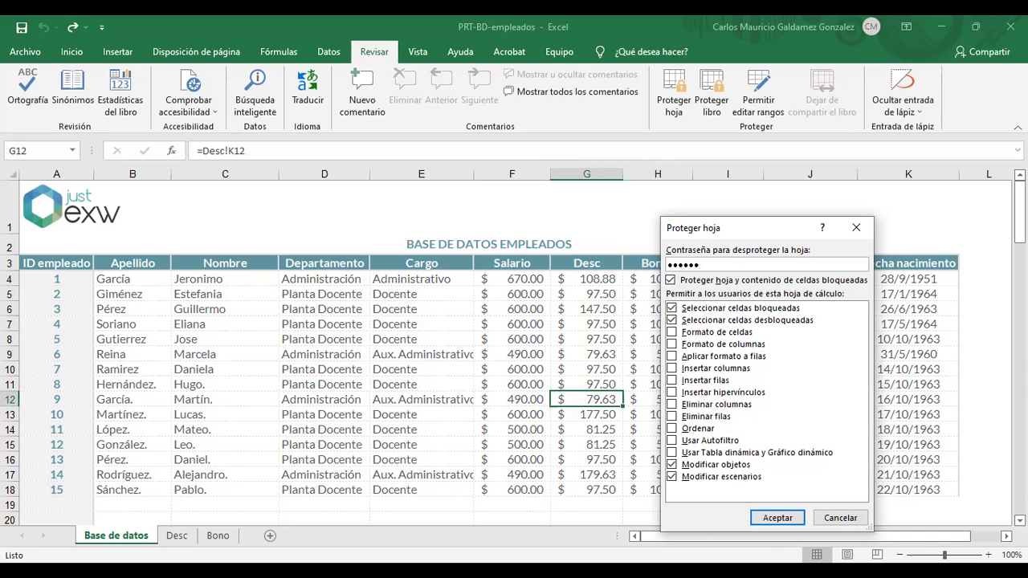
{"action": "key", "text": "Return"}
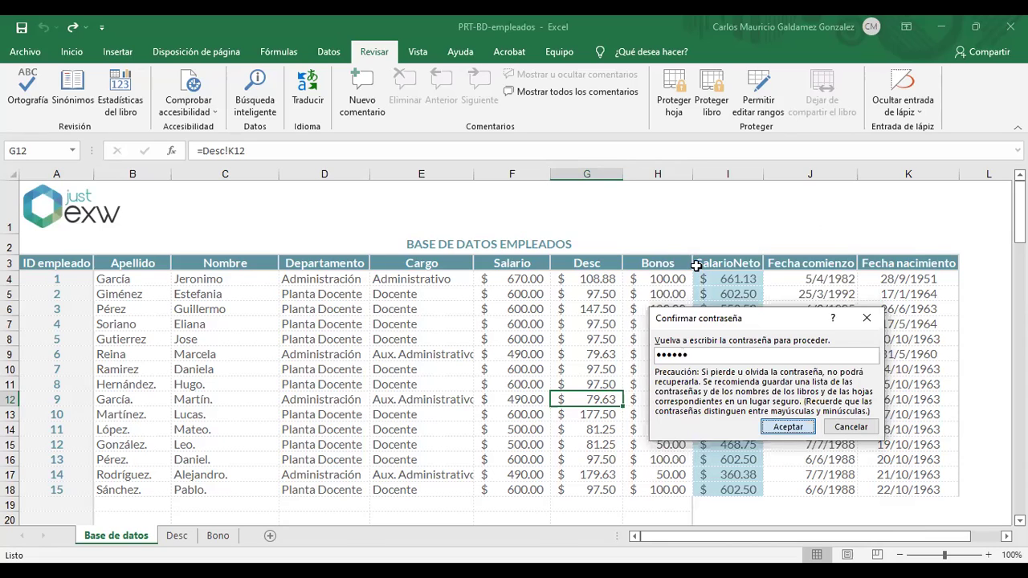
{"action": "key", "text": "Return"}
{"action": "left_click", "coordinate": [447, 384]}
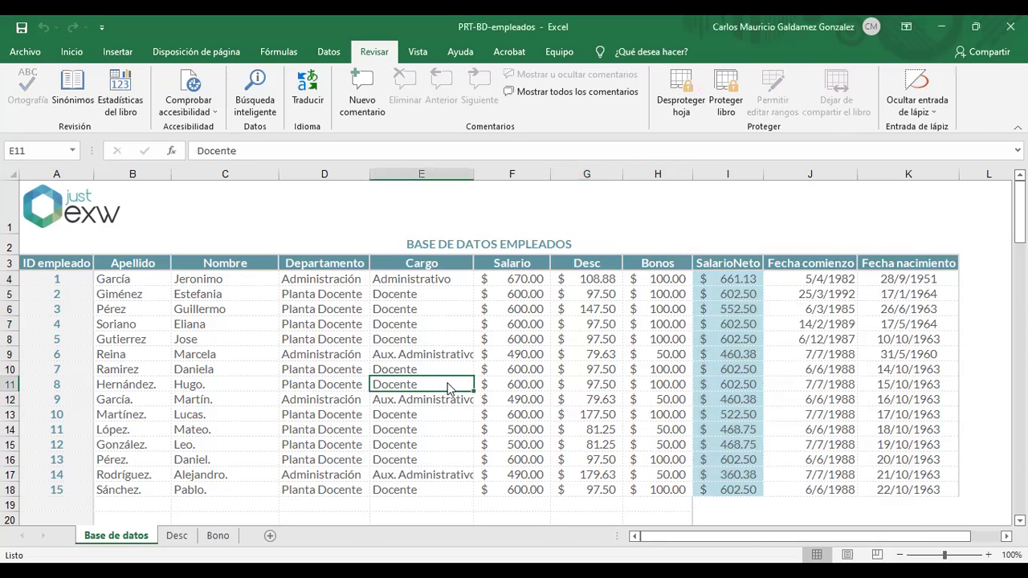
Try editing E11 and I12 on the protected sheet, dismissing the warning and unlock prompt.
{"action": "double_click", "coordinate": [447, 385]}
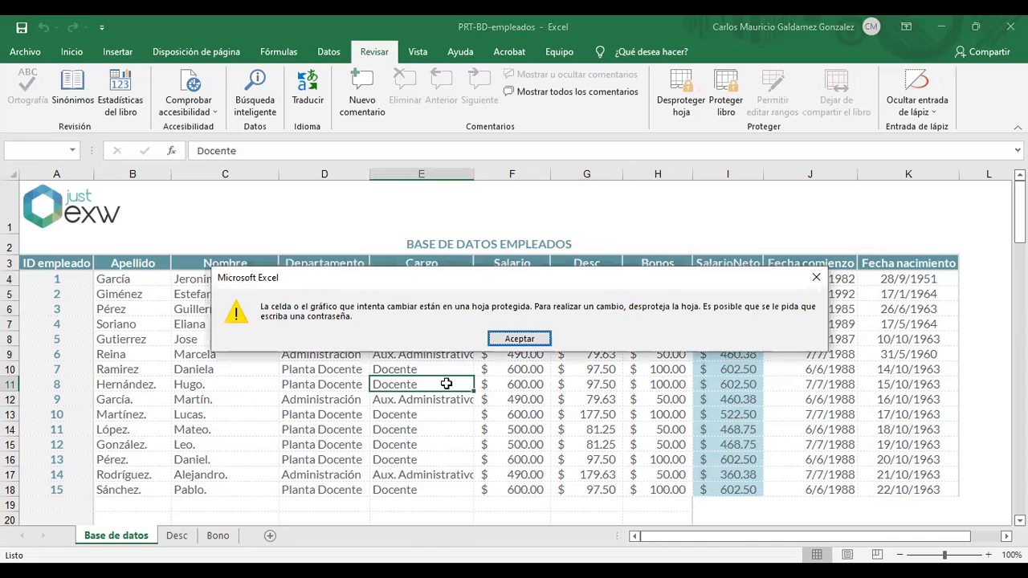
{"action": "key", "text": "Return"}
{"action": "left_click", "coordinate": [711, 401]}
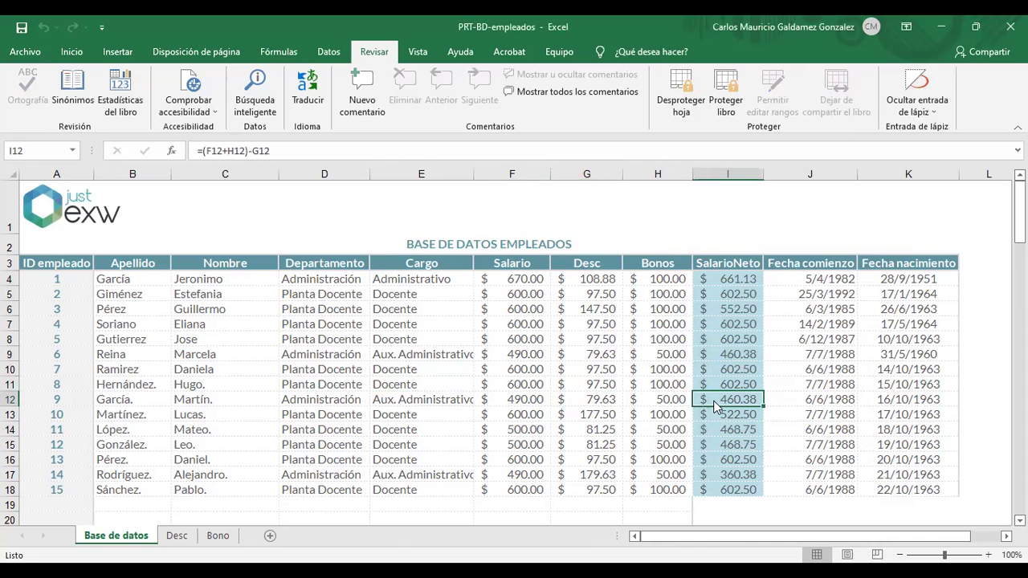
{"action": "double_click", "coordinate": [713, 401]}
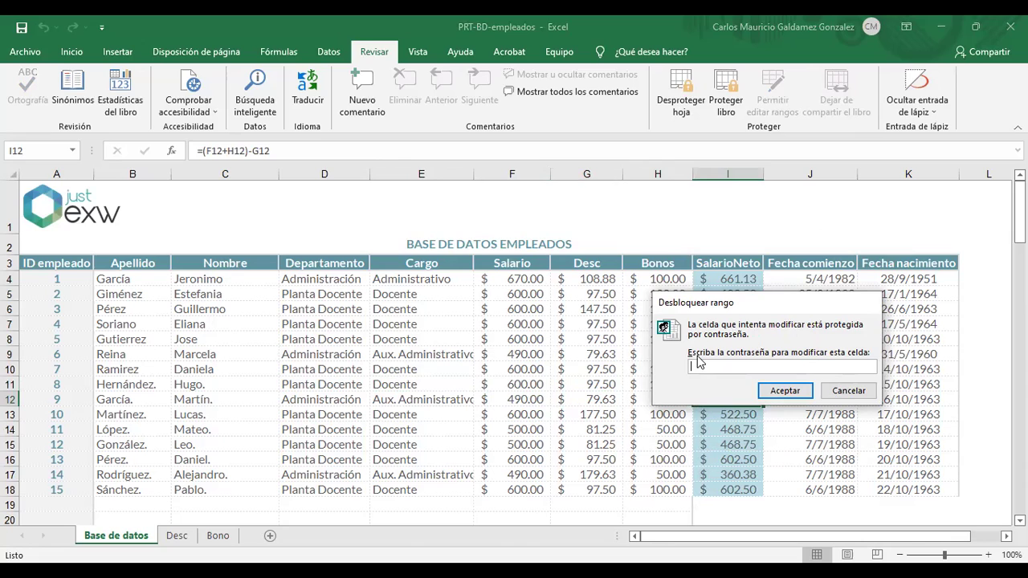
{"action": "left_click", "coordinate": [850, 391]}
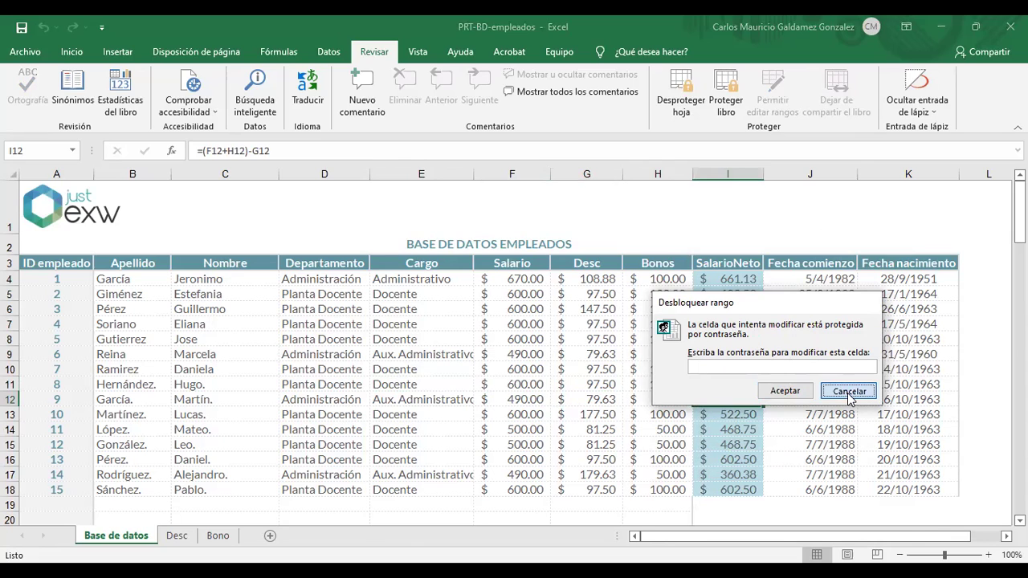
Unlock the SalarioNeto range from cell I4 by entering its range password.
{"action": "left_click_drag", "start_coordinate": [727, 278], "coordinate": [739, 495]}
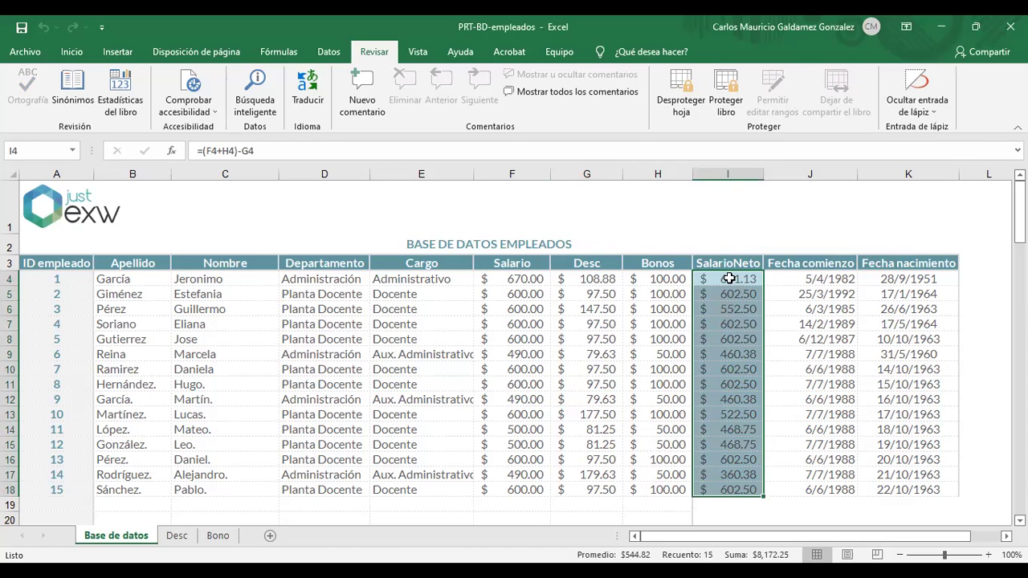
{"action": "key", "text": "shift+BackSpace"}
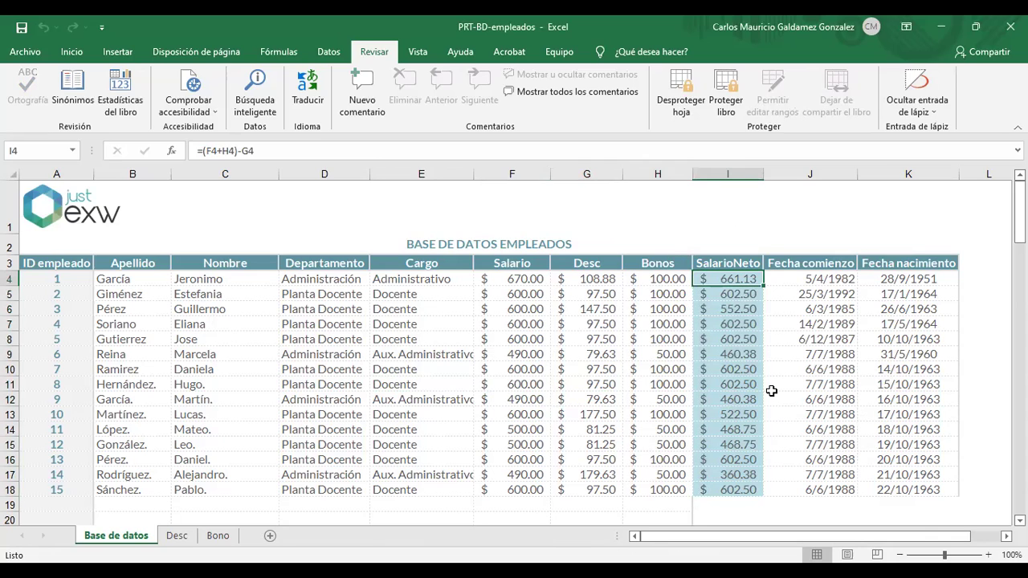
{"action": "key", "text": "F2"}
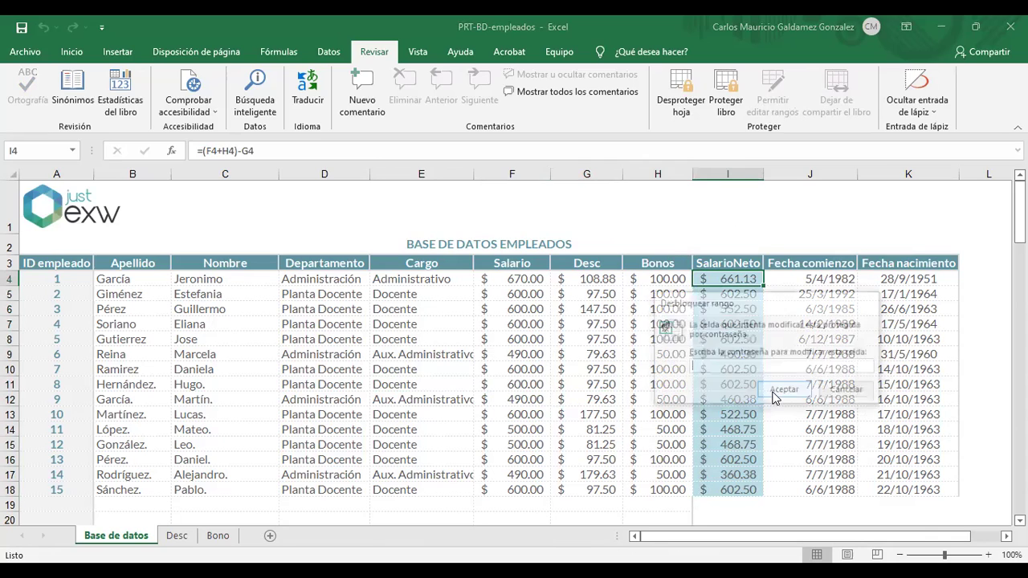
{"action": "left_click", "coordinate": [775, 396]}
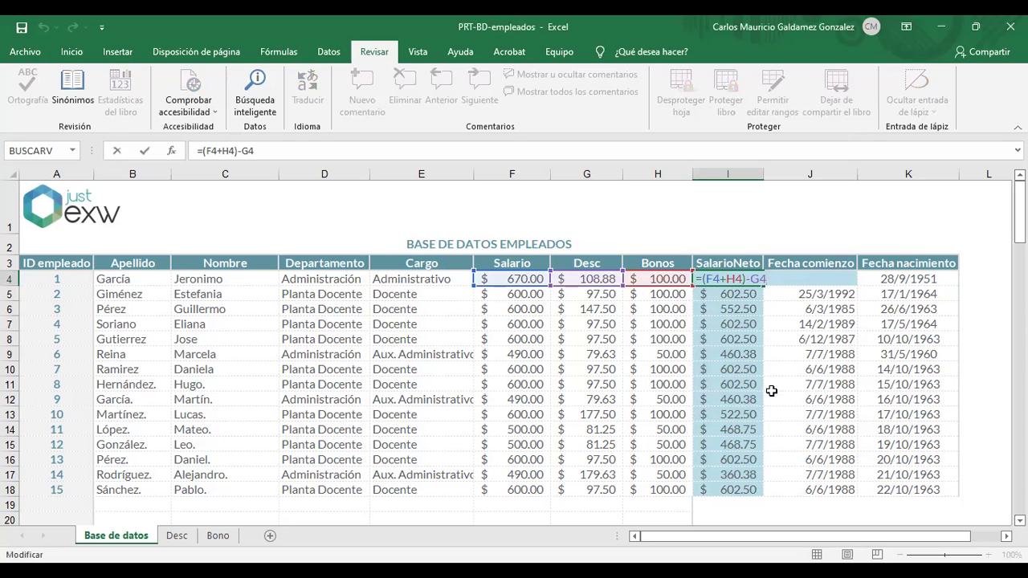
Re-commit the I4 and I5 formulas to confirm the range accepts edits, undoing the last.
{"action": "key", "text": "ctrl+Return"}
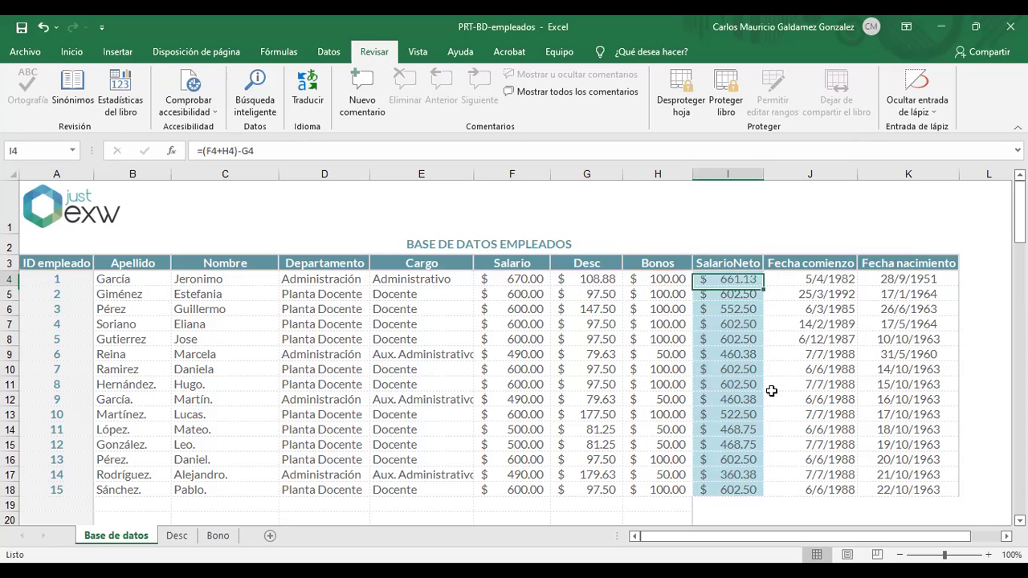
{"action": "key", "text": "F2"}
{"action": "key", "text": "ctrl+Return"}
{"action": "key", "text": "Down"}
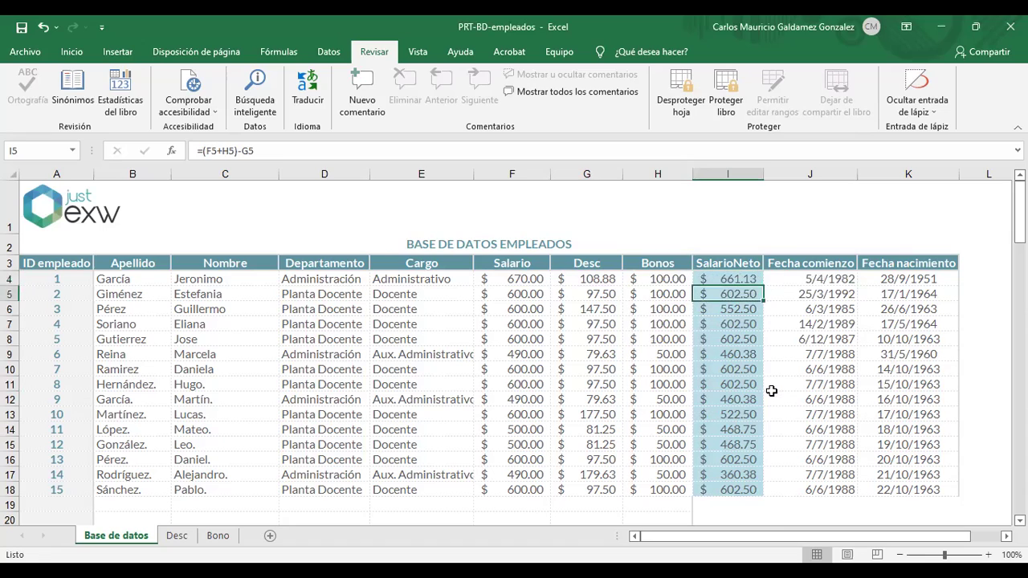
{"action": "key", "text": "F2"}
{"action": "key", "text": "ctrl+Return"}
{"action": "key", "text": "Up"}
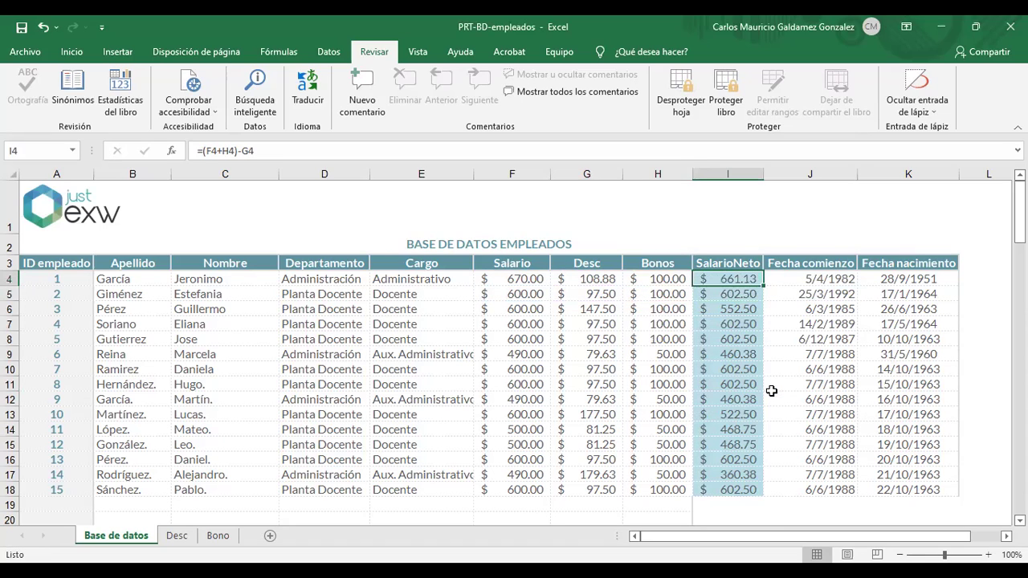
{"action": "key", "text": "ctrl+z"}
Recheck I4's formula, leaving it unchanged, then select F11 in the Salario column.
{"action": "key", "text": "F2"}
{"action": "key", "text": "ctrl+Return"}
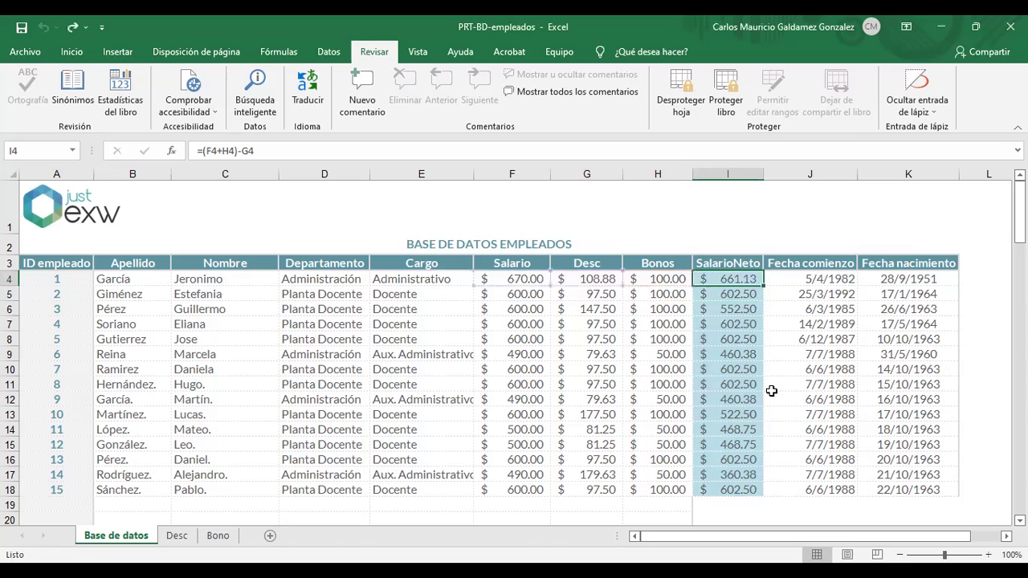
{"action": "left_click", "coordinate": [724, 359]}
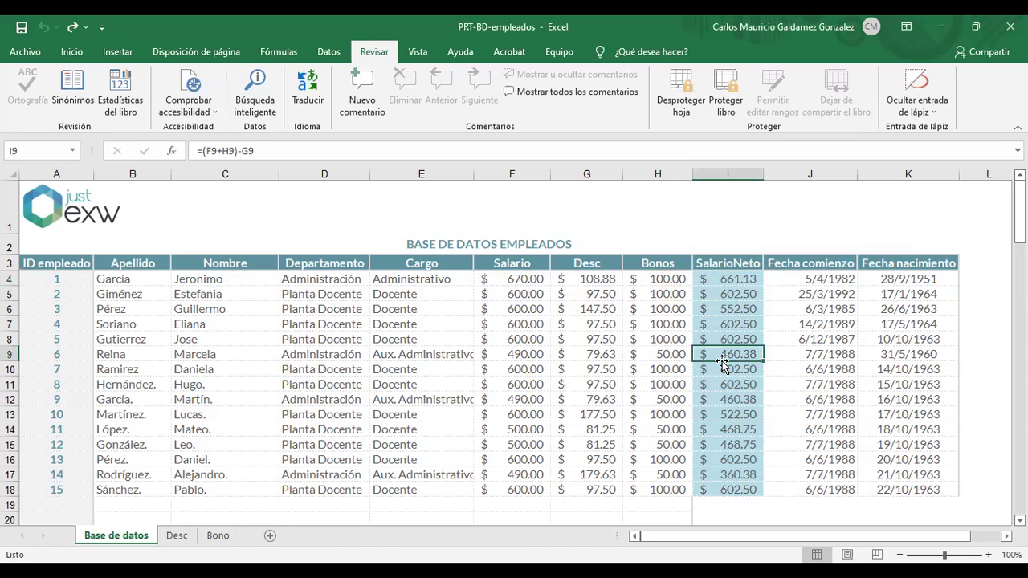
{"action": "left_click", "coordinate": [715, 279]}
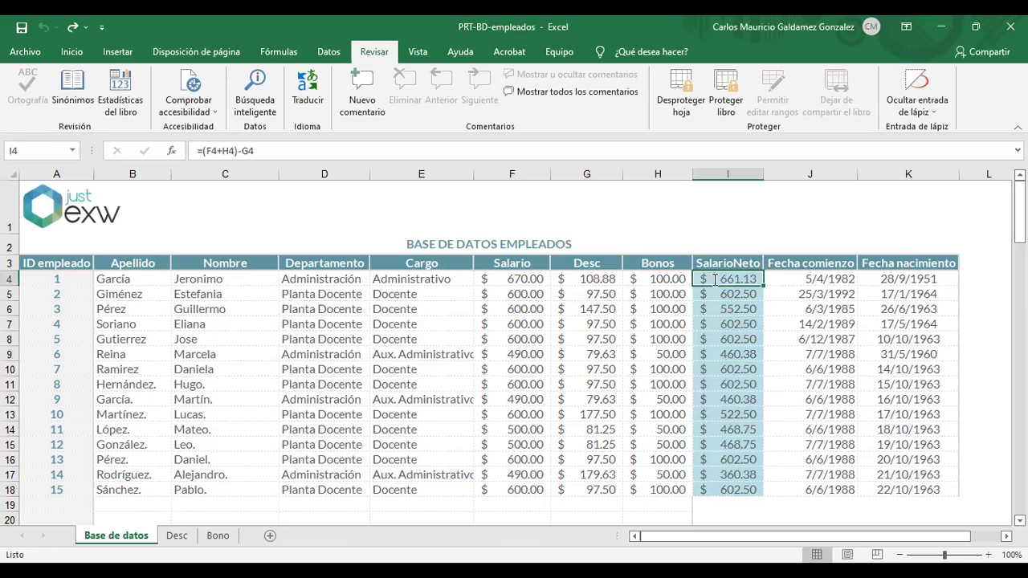
{"action": "double_click", "coordinate": [715, 279]}
{"action": "key", "text": "Escape"}
{"action": "left_click", "coordinate": [532, 384]}
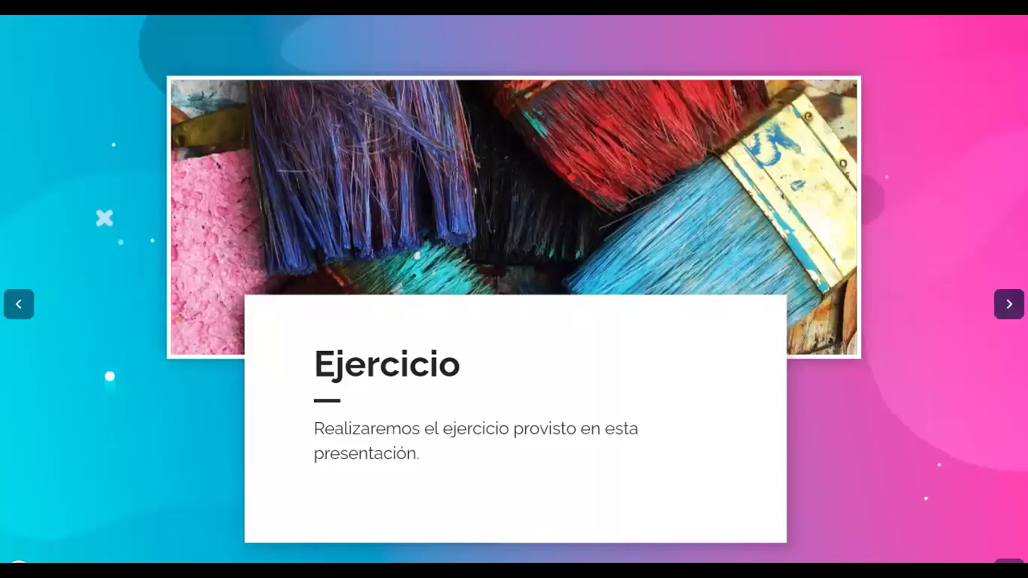
Advance to the Tarea W3-3.6 slide and scroll down to its YouTube video link.
{"action": "left_click", "coordinate": [1009, 304]}
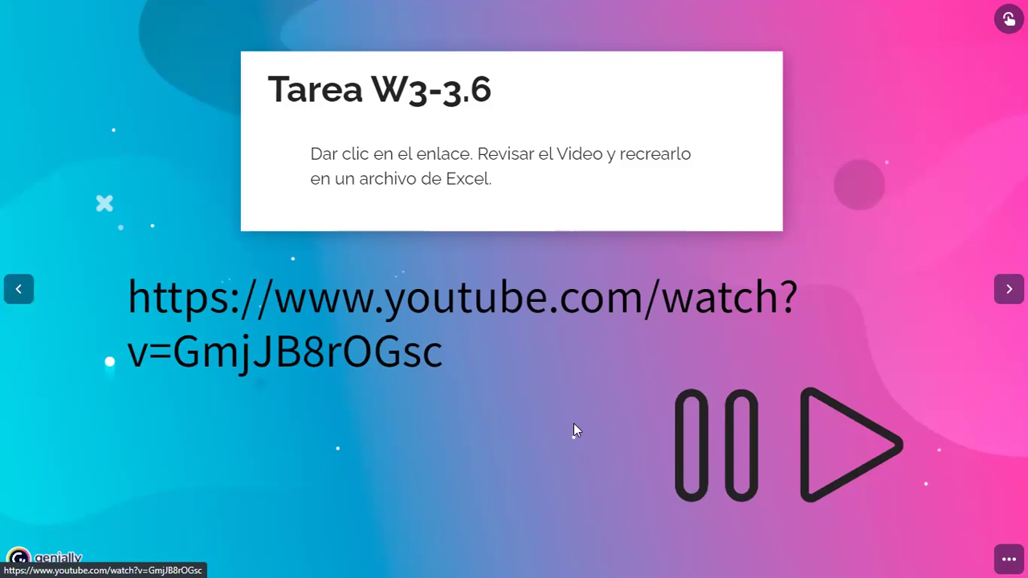
{"action": "scroll", "coordinate": [514, 289], "scroll_direction": "down", "scroll_amount": 5}
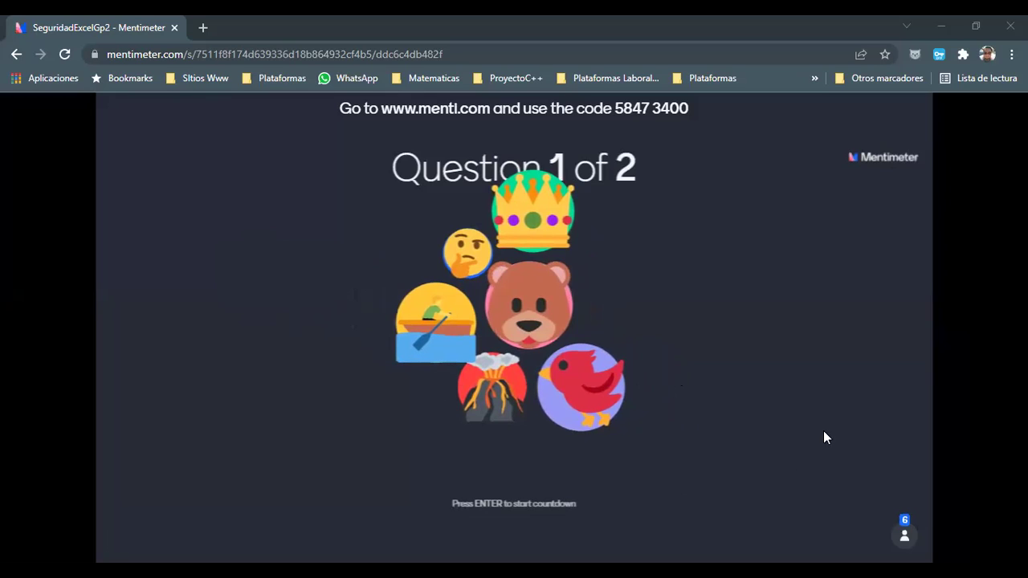
Run Question 1's countdown so the results show all 6 participants chose 'Una contraseña'.
{"action": "left_click", "coordinate": [724, 338]}
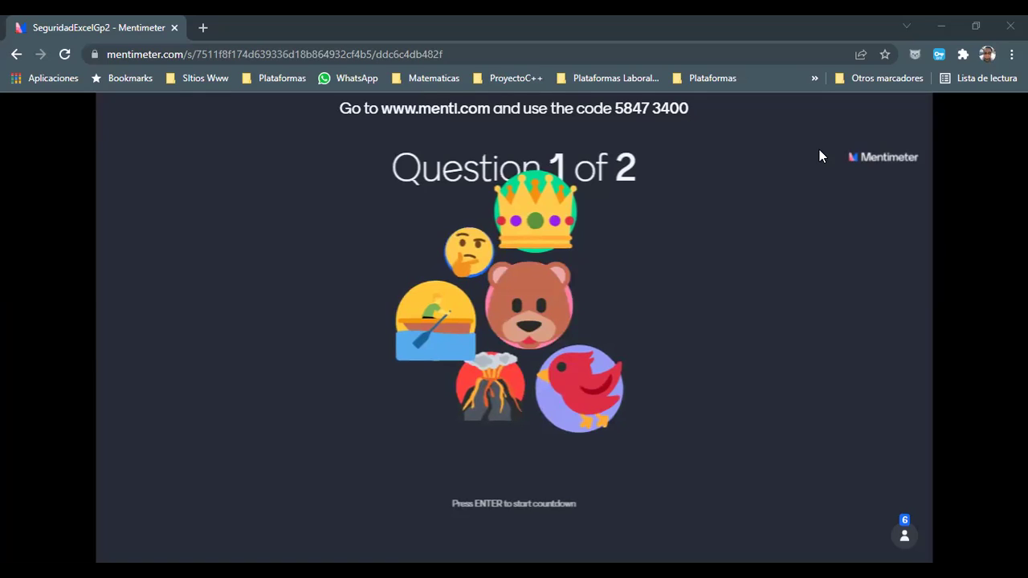
{"action": "left_click", "coordinate": [744, 388]}
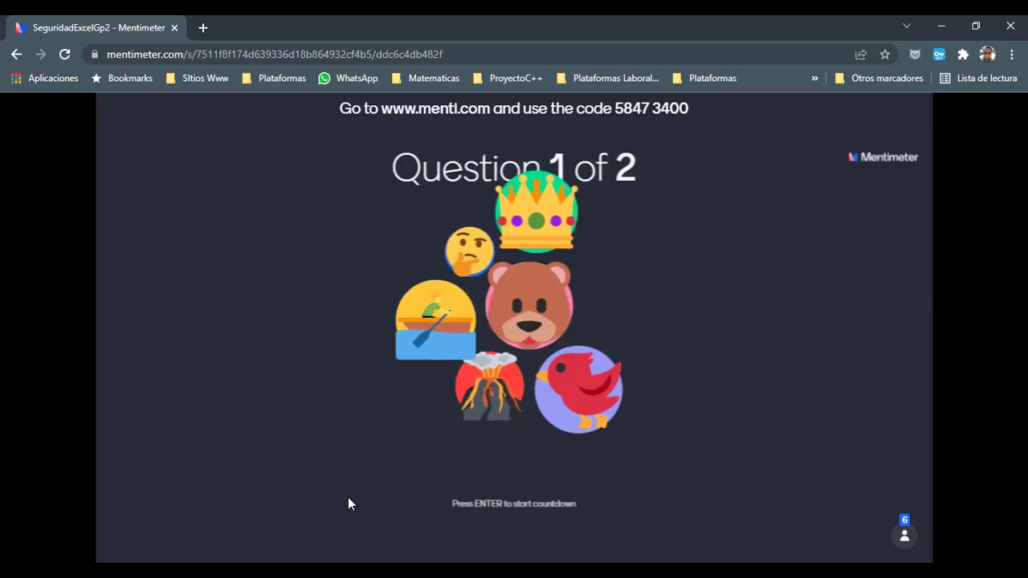
{"action": "key", "text": "Return"}
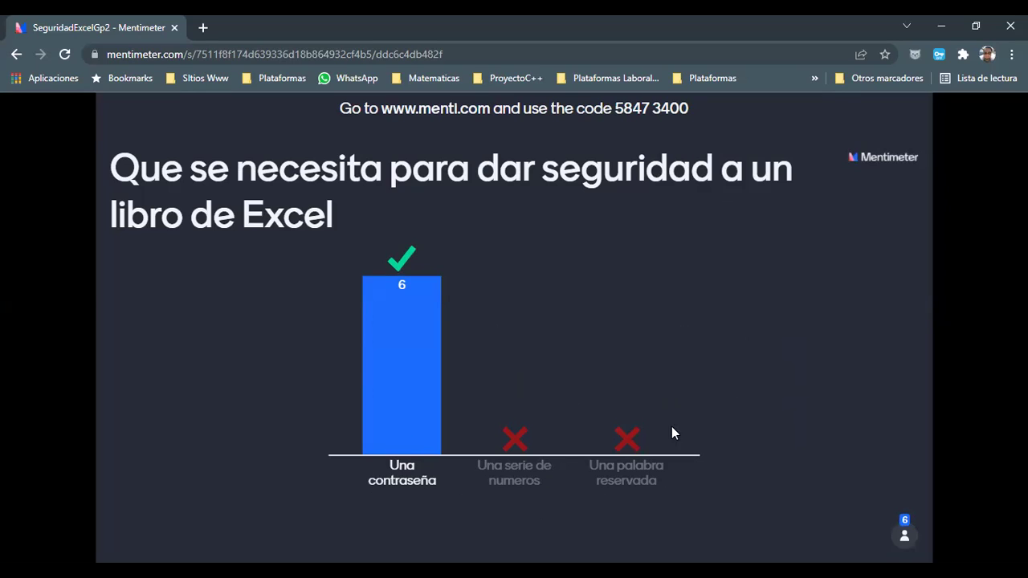
{"action": "mouse_move", "coordinate": [434, 543]}
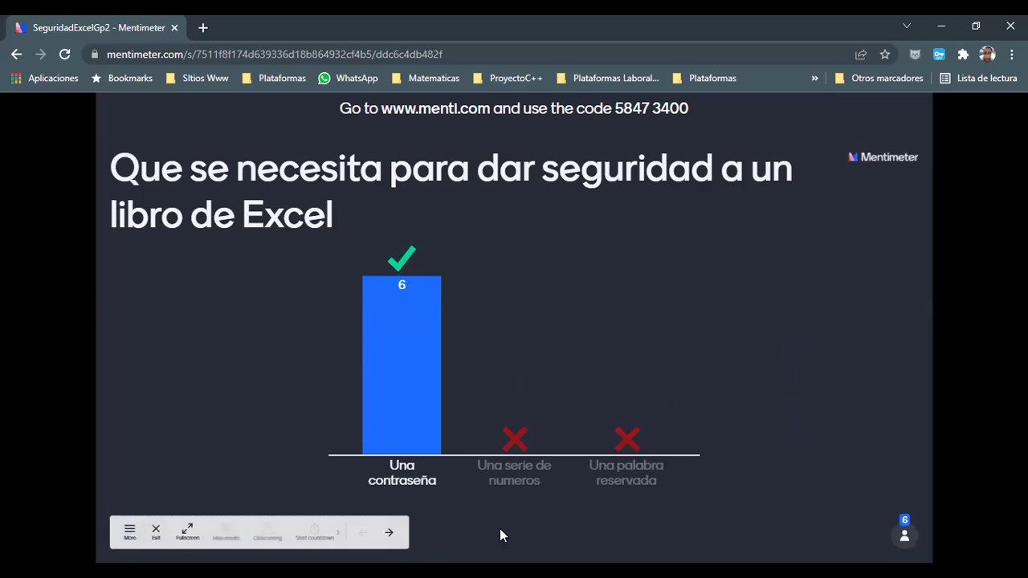
Show the warnings ranking slide, with sheet security ranked 1st and 'Olvidar contraseña' 2nd.
{"action": "left_click", "coordinate": [389, 537]}
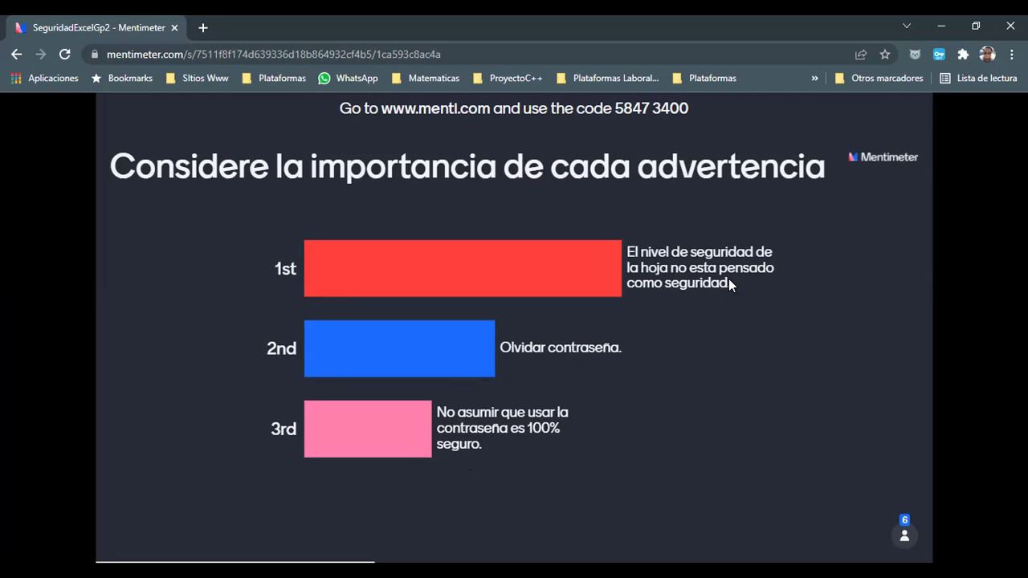
{"action": "mouse_move", "coordinate": [272, 522]}
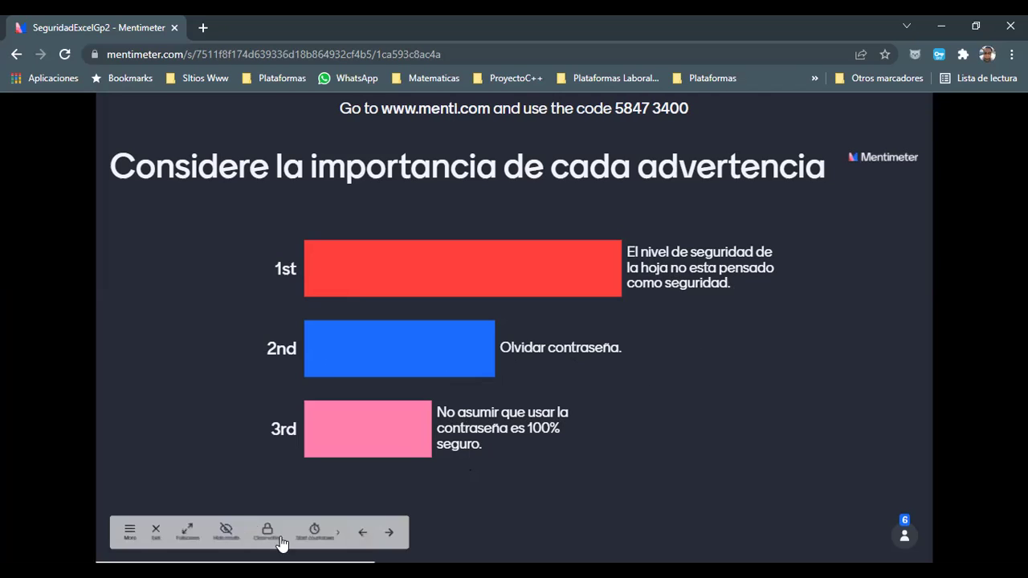
Move to Question 2 on Excel's password settings and run its countdown until time's up.
{"action": "left_click", "coordinate": [387, 535]}
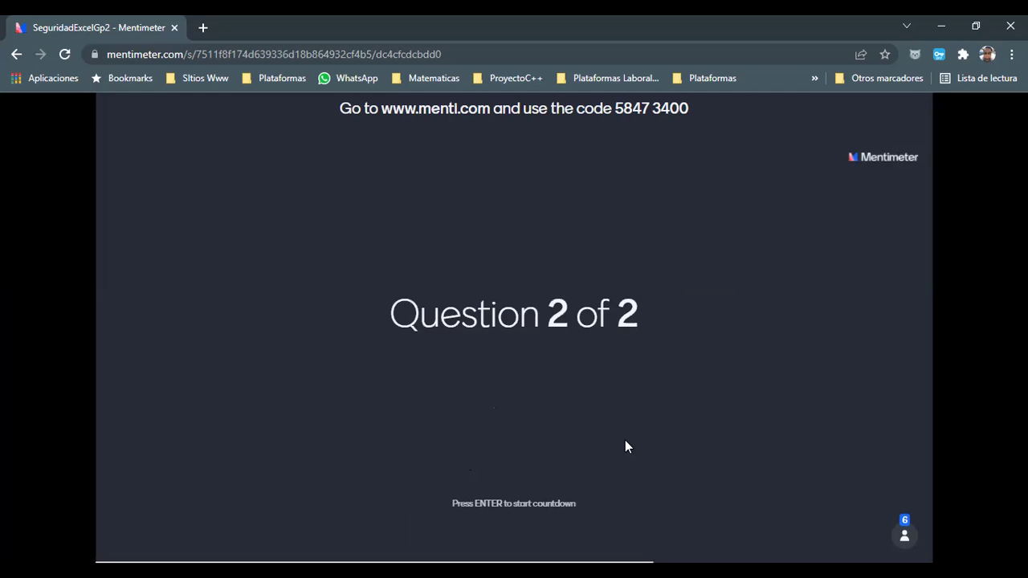
{"action": "key", "text": "Return"}
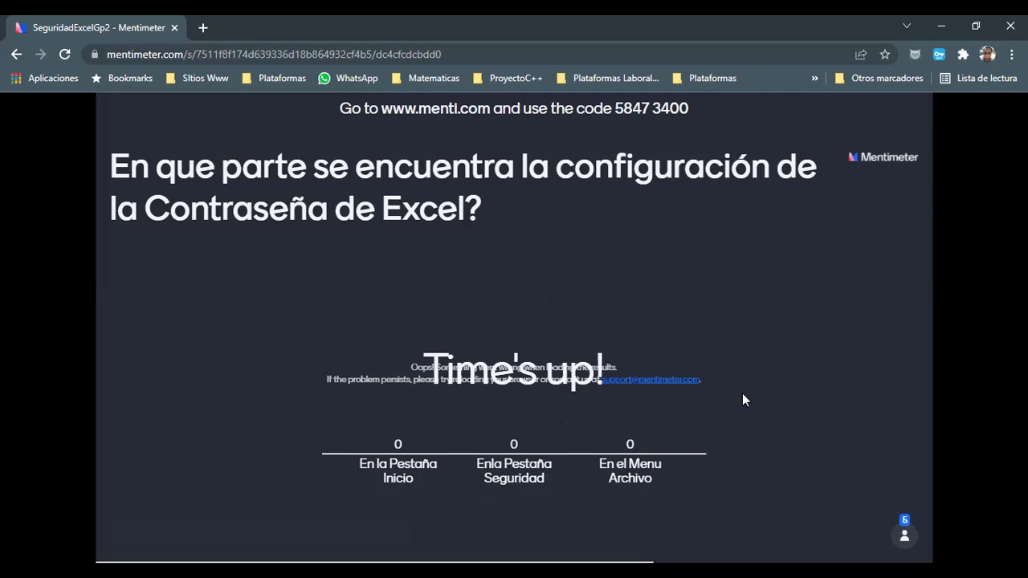
{"action": "mouse_move", "coordinate": [496, 526]}
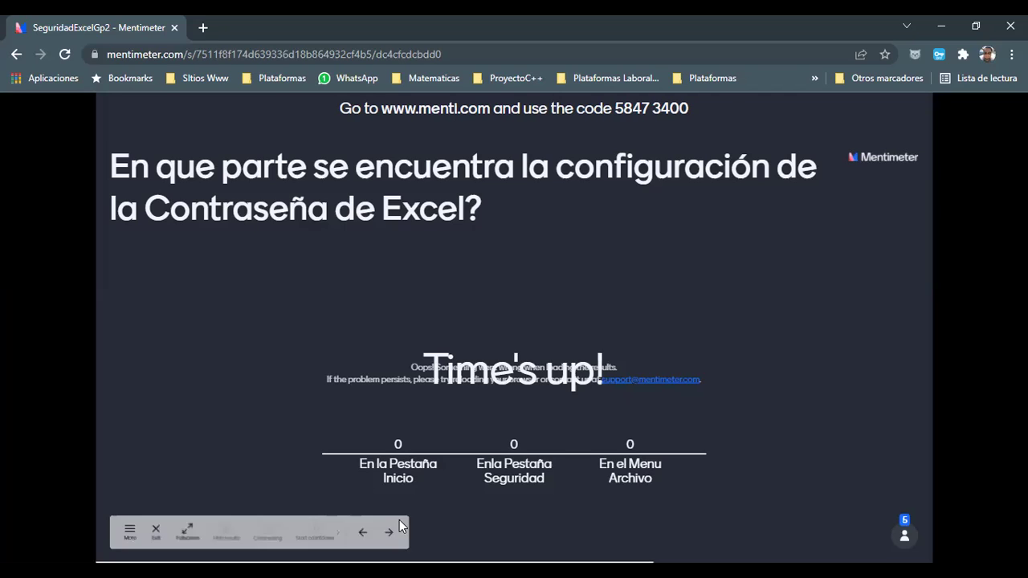
View the leaderboard, then reveal 'En el Menu Archivo' as question two's correct answer with 4 votes.
{"action": "left_click", "coordinate": [389, 532]}
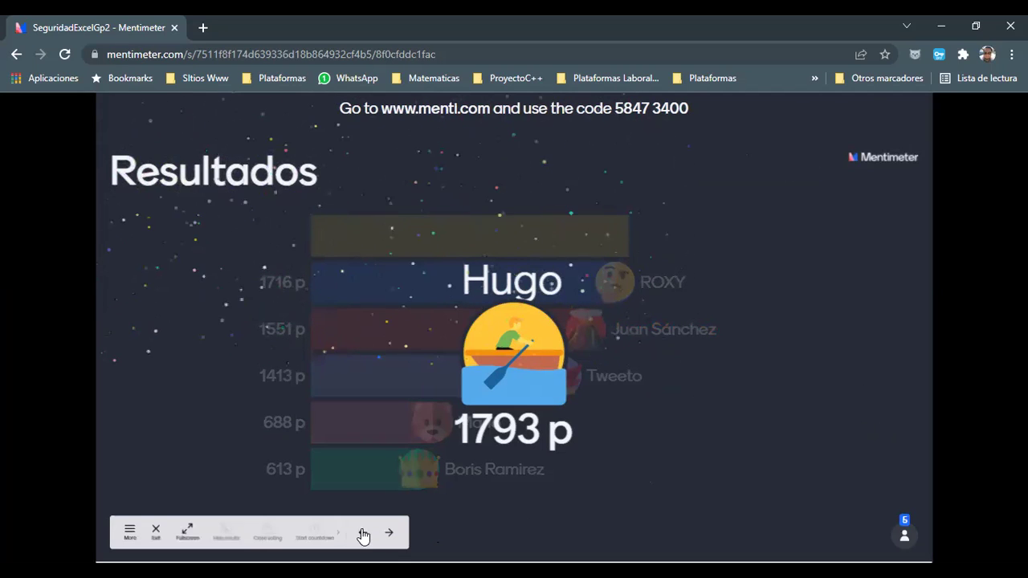
{"action": "left_click", "coordinate": [366, 534]}
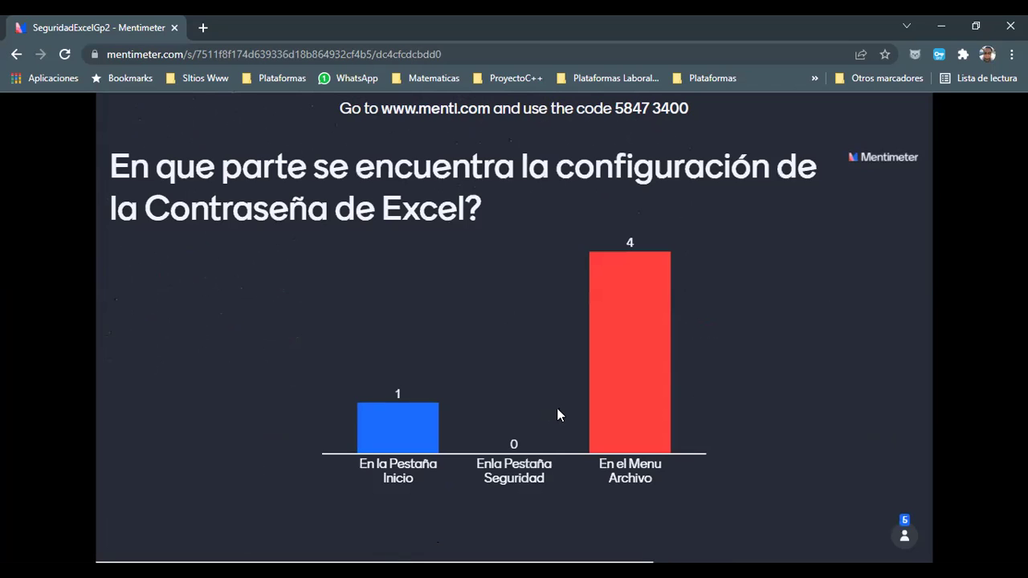
{"action": "left_click", "coordinate": [314, 532]}
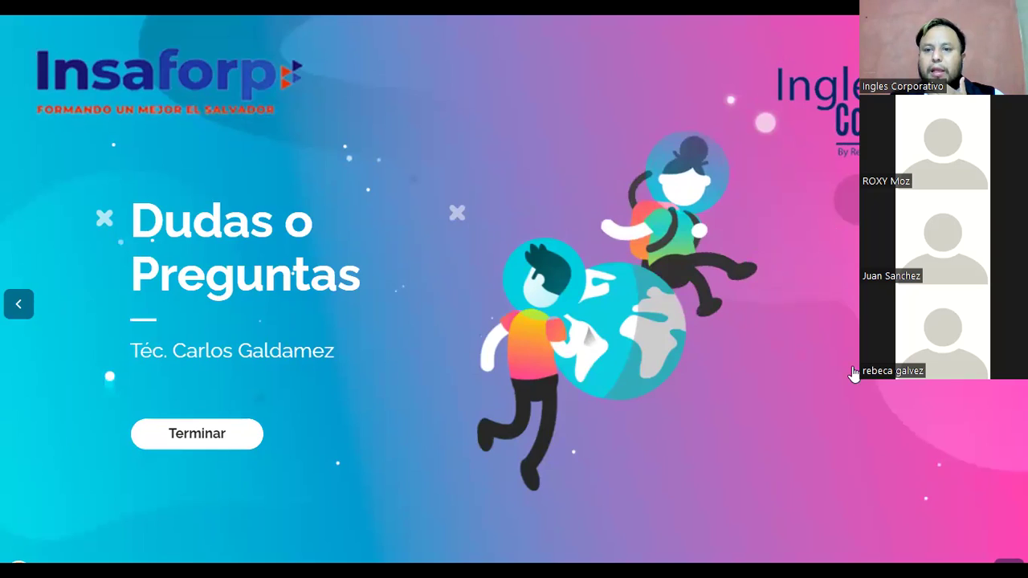
Leave the Dudas o Preguntas slide and return to the course page.
{"action": "key", "text": "alt+Tab"}
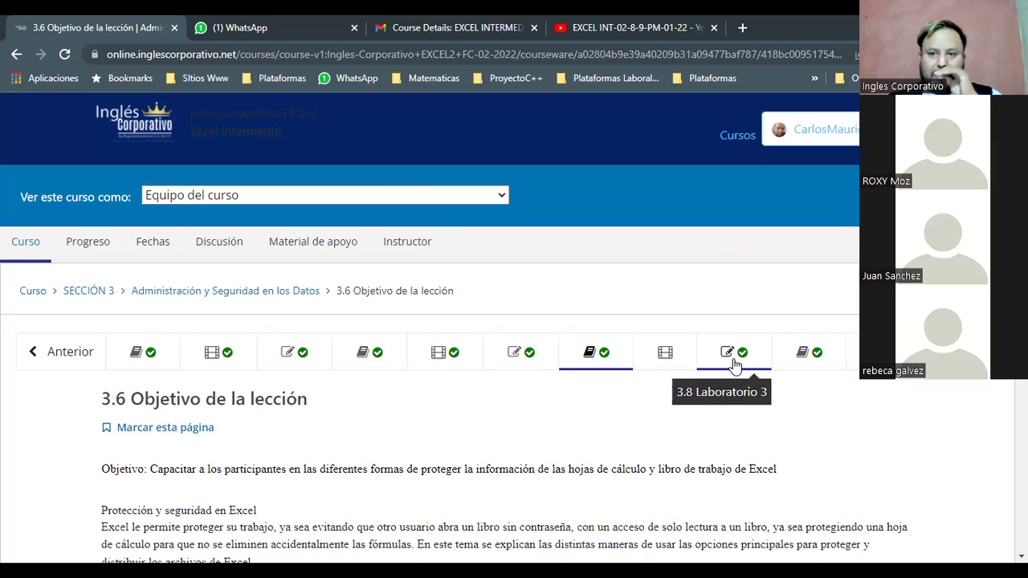
Open lesson 3.9 on consolidating data across worksheets, then return to the presentation.
{"action": "left_click", "coordinate": [791, 364]}
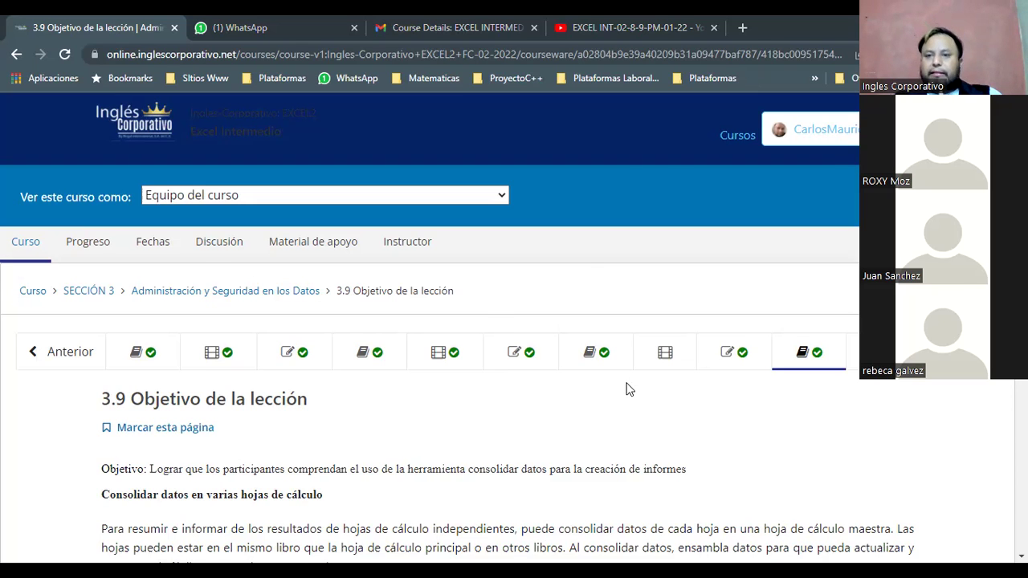
{"action": "key", "text": "alt+Tab"}
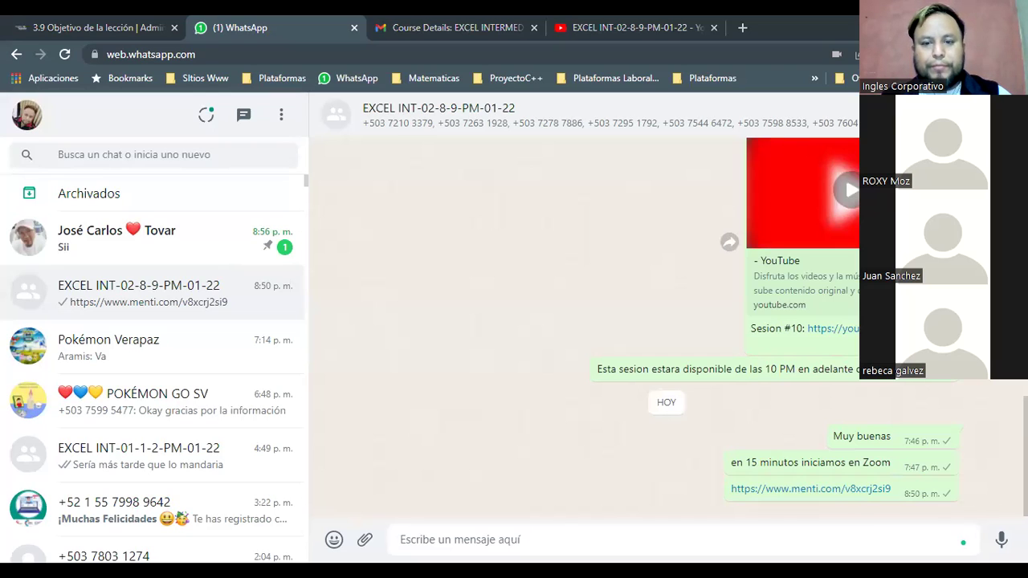
Send the Genially presentation link to the class group, prefixed with 'Presentacion:'.
{"action": "type", "text": "https://view.genial.ly/620d3bd5b7460b00122f19da/presentation-sesion-11-2 Grupo de 8-9PM"}
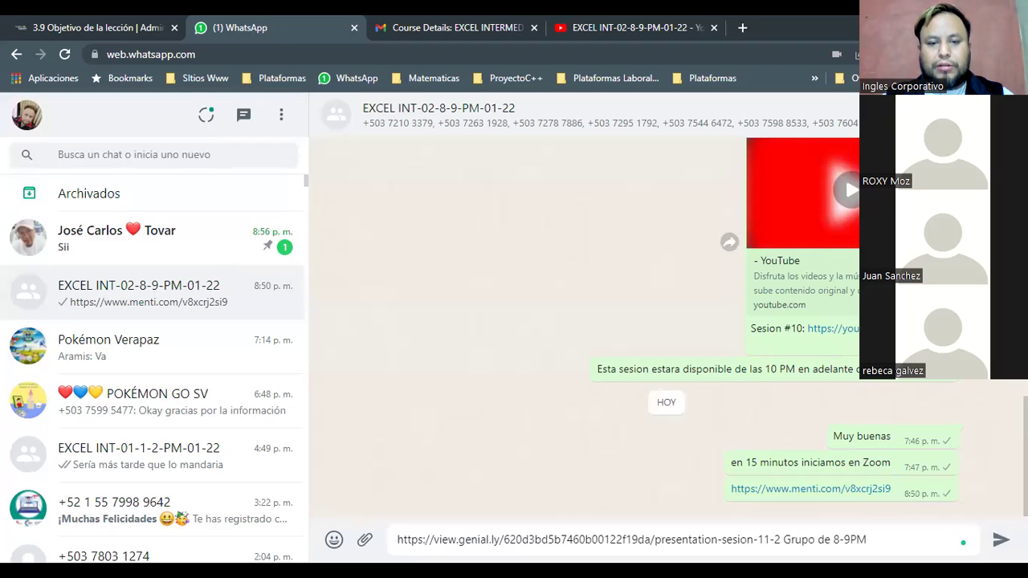
{"action": "type", "text": "Pre"}
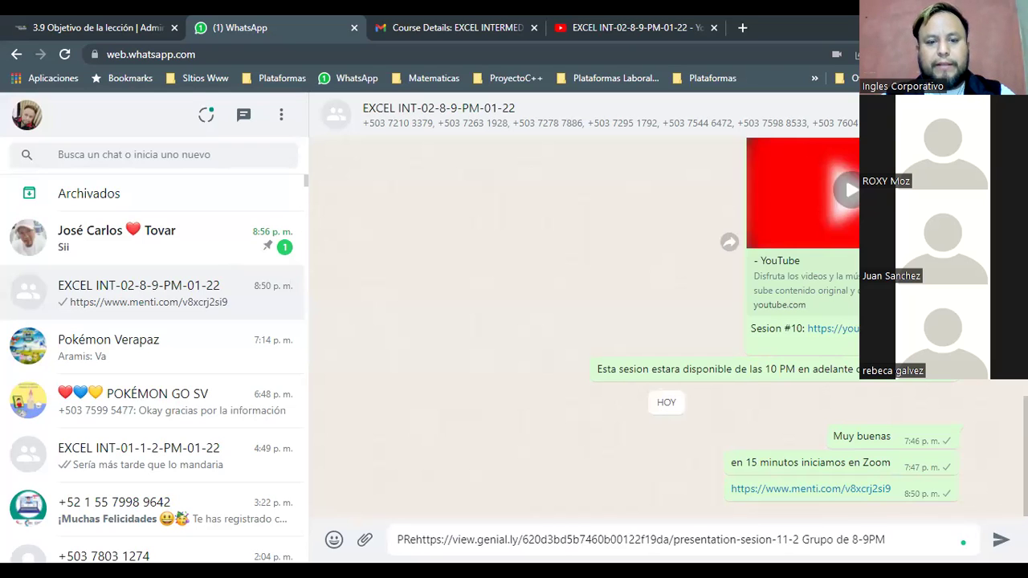
{"action": "type", "text": "sentacion:"}
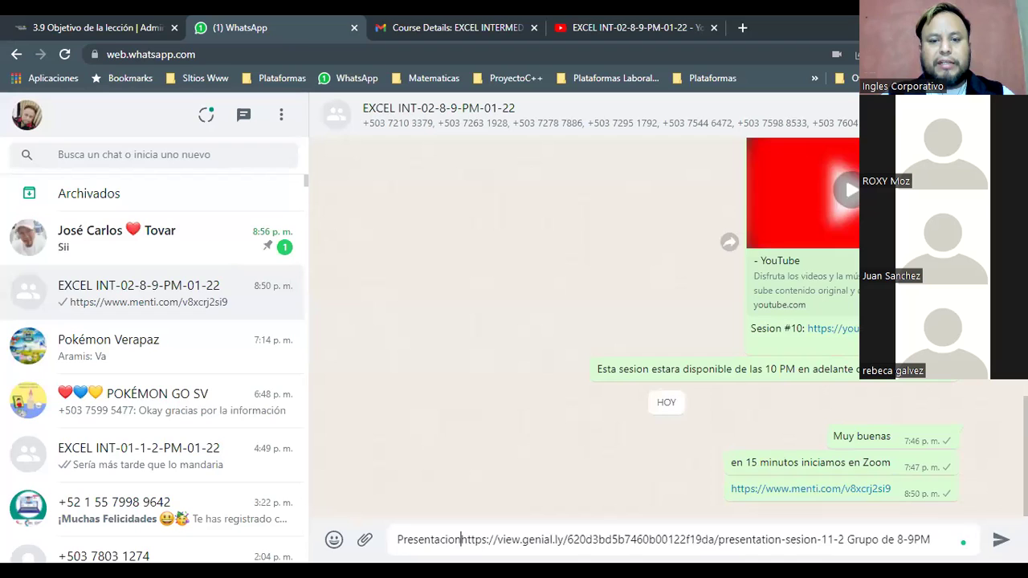
{"action": "key", "text": "Return"}
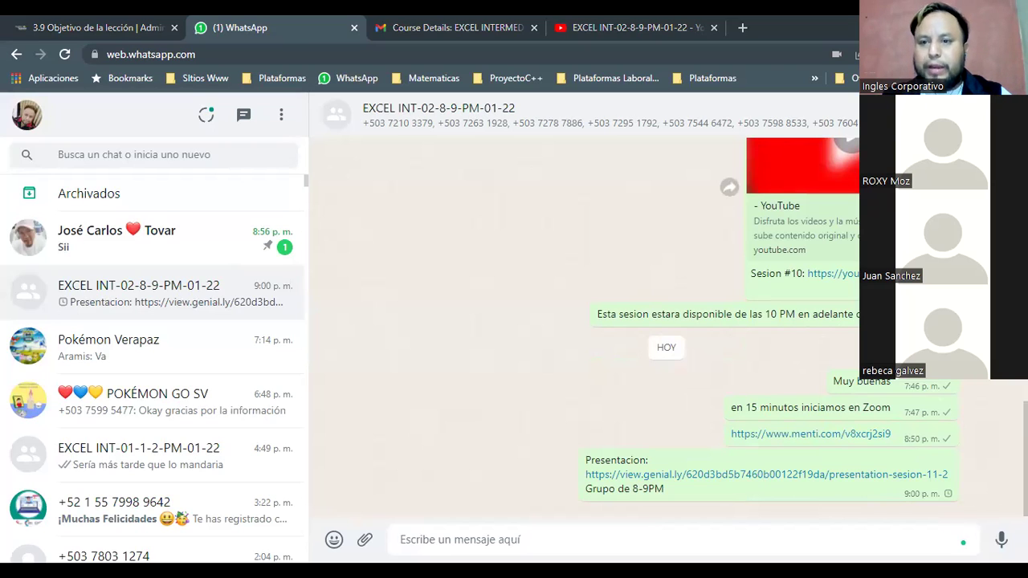
Send GUIA DE MACRO EN EXCEL.pdf to the group and return to the Dudas o Preguntas slide.
{"action": "left_click_drag", "start_coordinate": [1027, 296], "coordinate": [652, 296]}
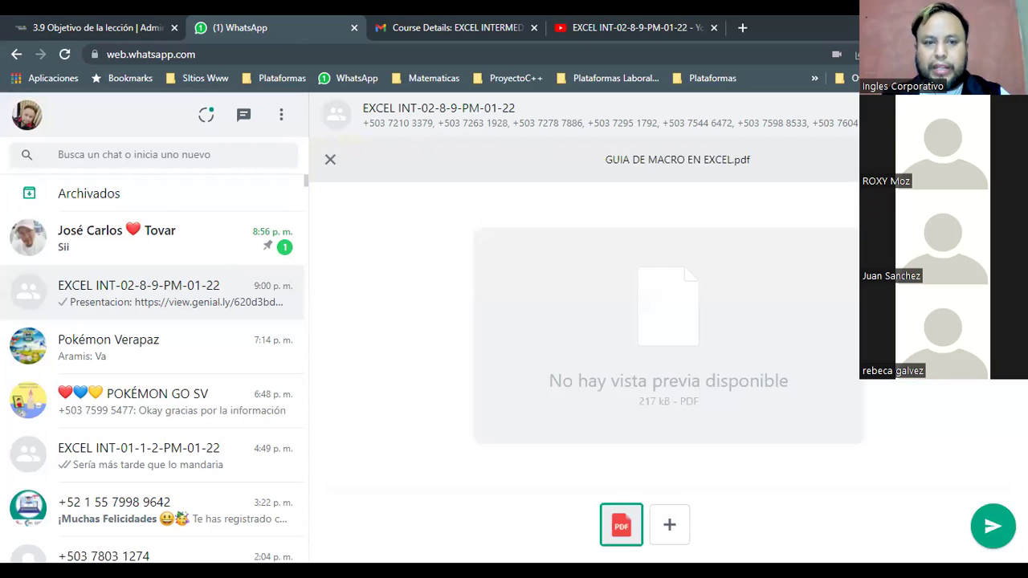
{"action": "key", "text": "Return"}
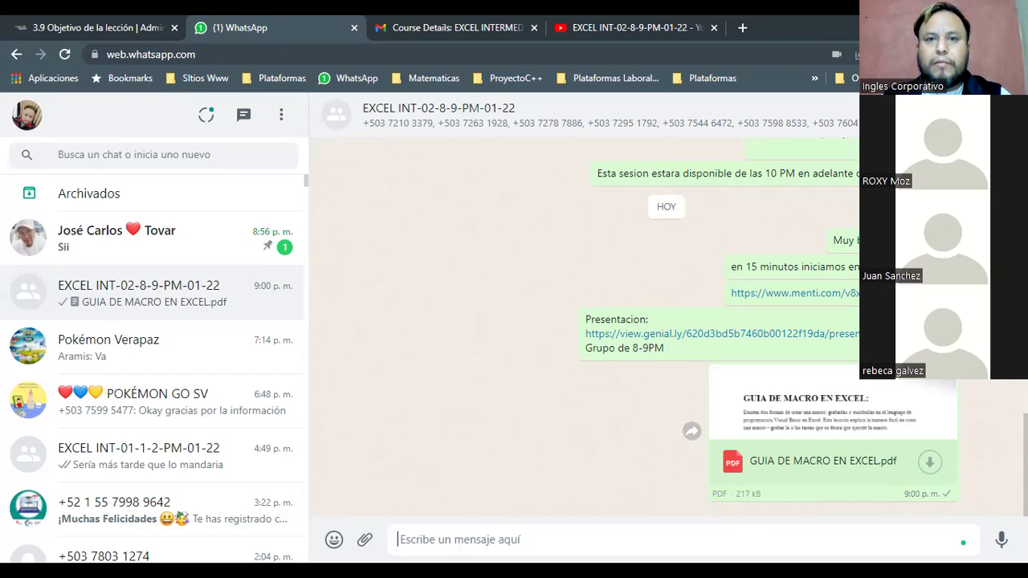
{"action": "key", "text": "ctrl+4"}
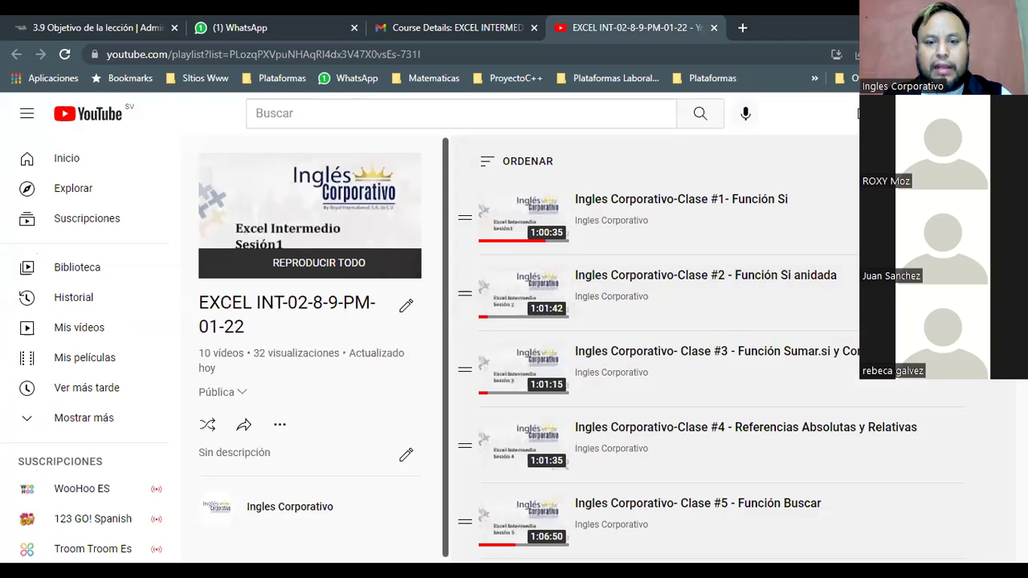
{"action": "key", "text": "alt+Tab"}
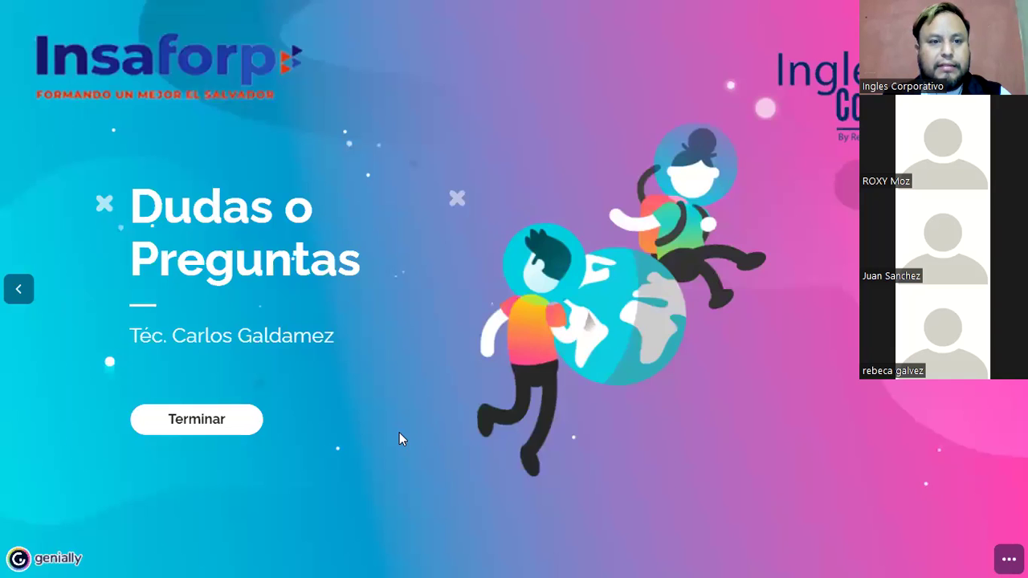